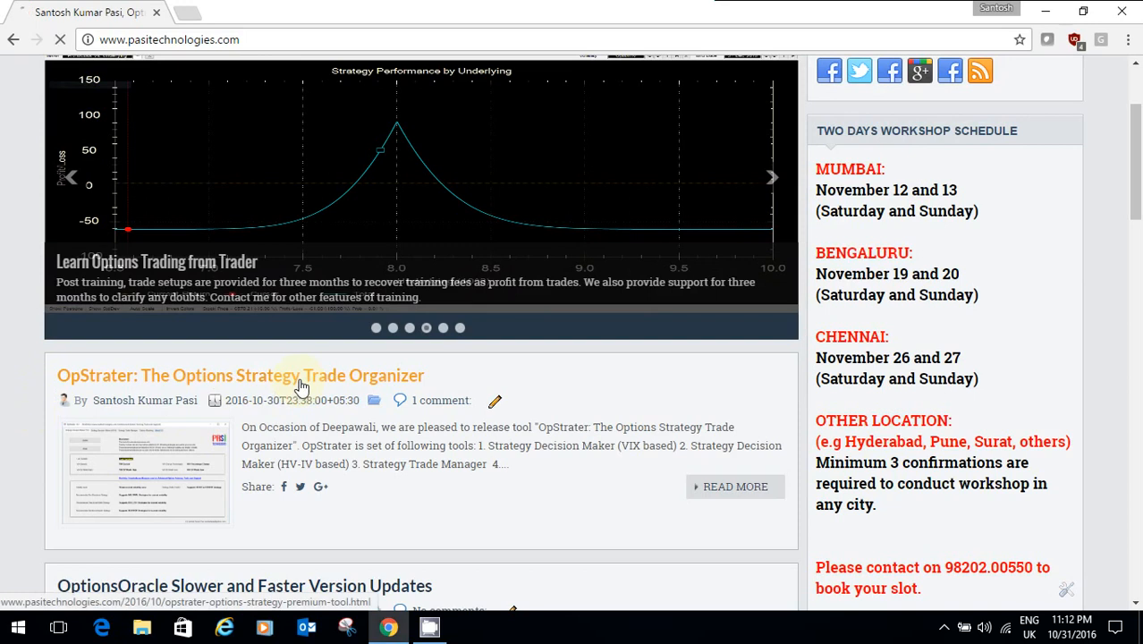
Step: Open the 'OpStrater: The Options Strategy Trade Organizer' post from the blog listing
click(299, 386)
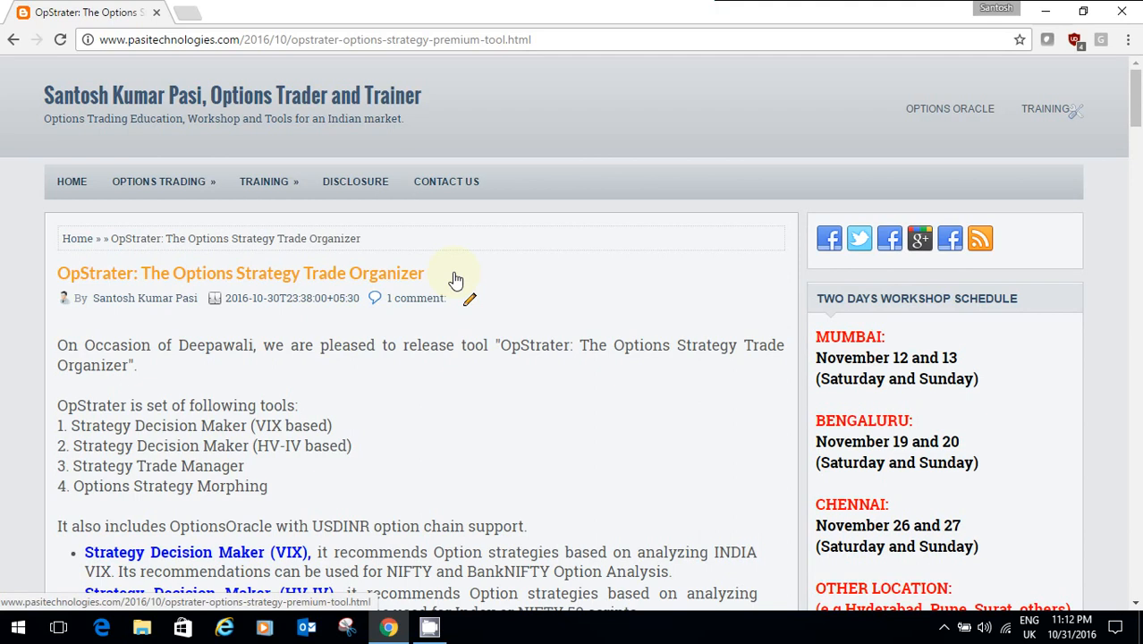
Step: Scroll the article past the feature list to the Strategy Decision Maker and Trade Manager screenshots
scroll(561, 332, down, 4)
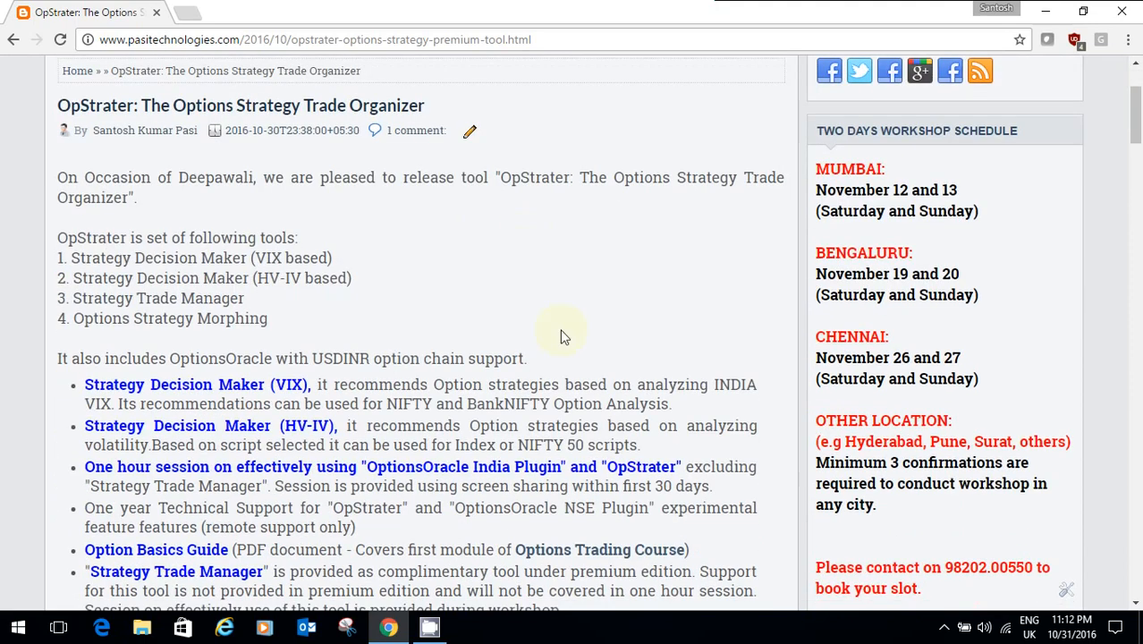
scroll(537, 350, down, 5)
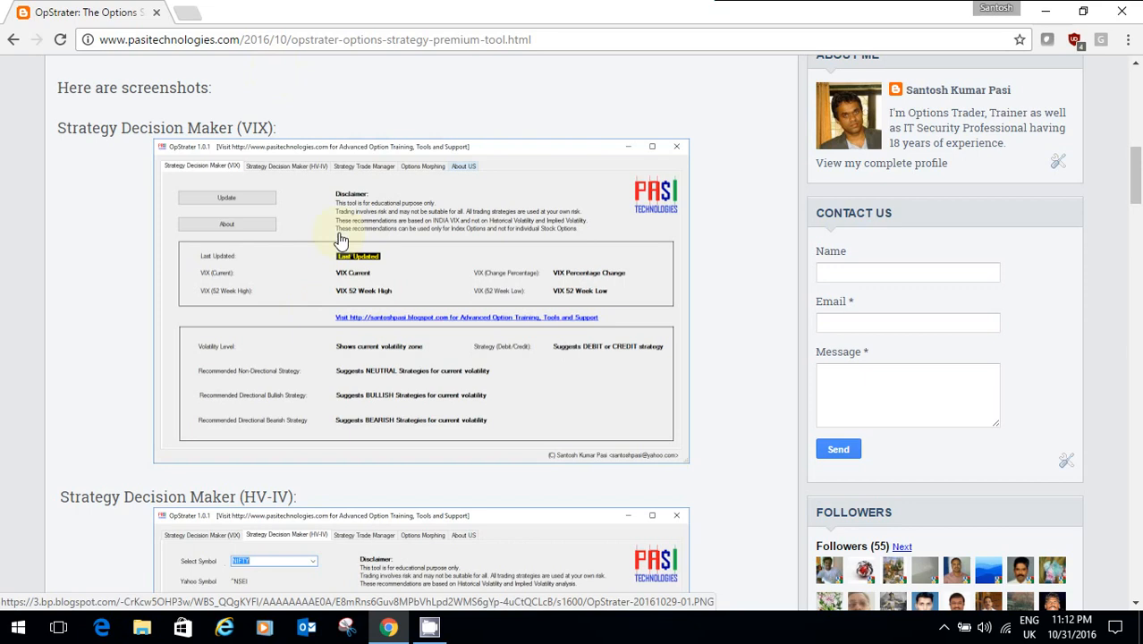
scroll(298, 284, down, 3)
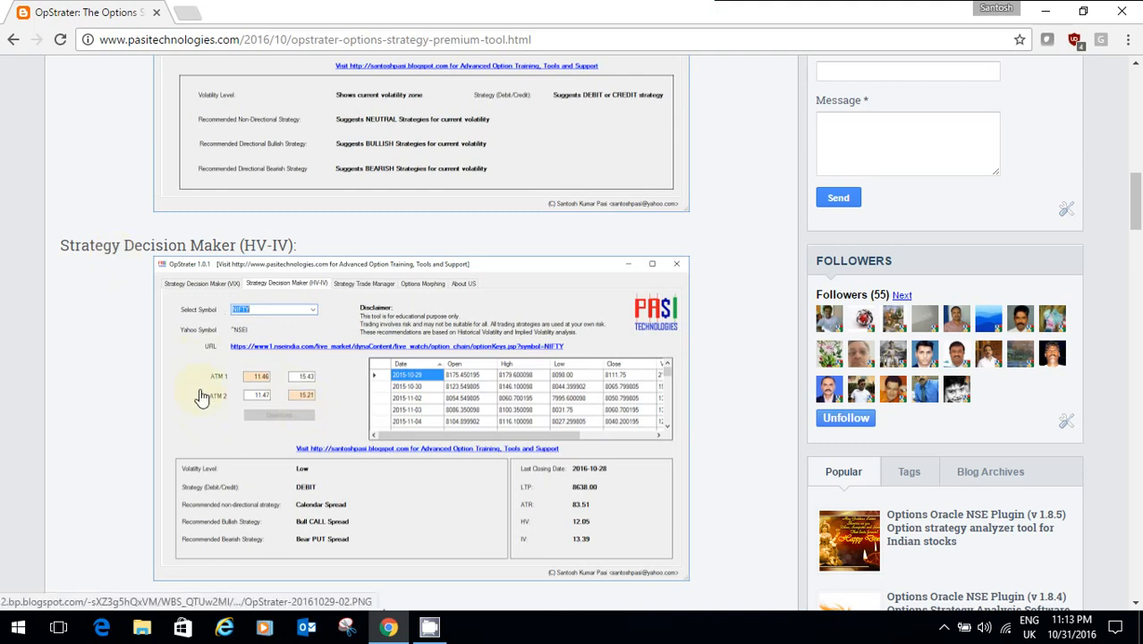
scroll(320, 402, down, 3)
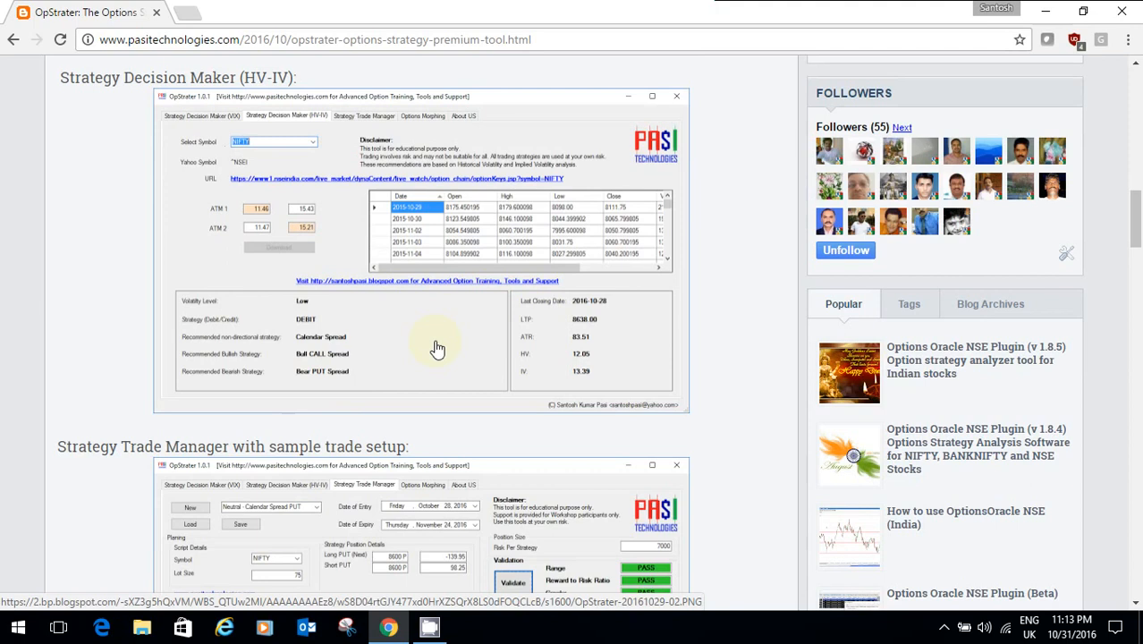
scroll(438, 347, down, 6)
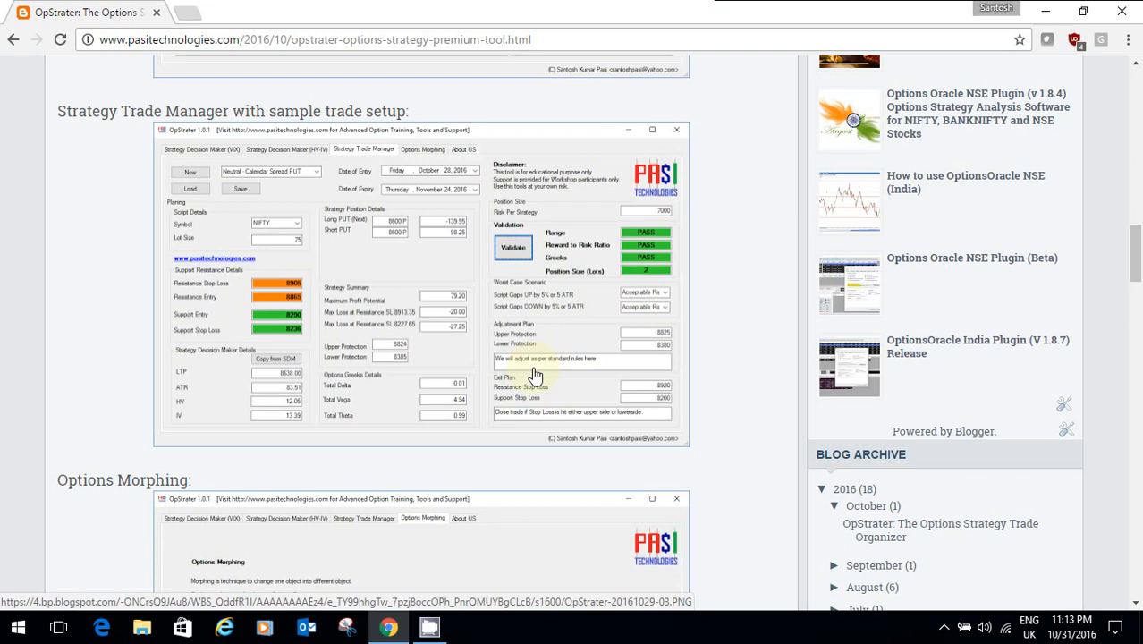
Step: Review the Trade Manager, Options Morphing and About US screenshots, then minimise Chrome to the desktop
scroll(533, 374, down, 4)
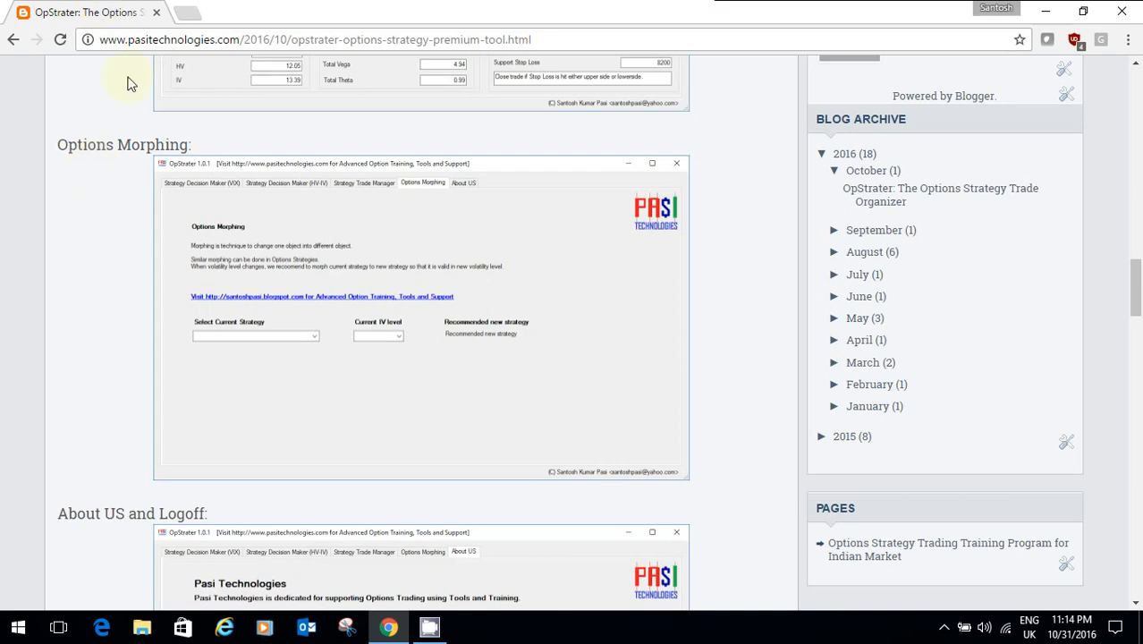
scroll(275, 312, down, 3)
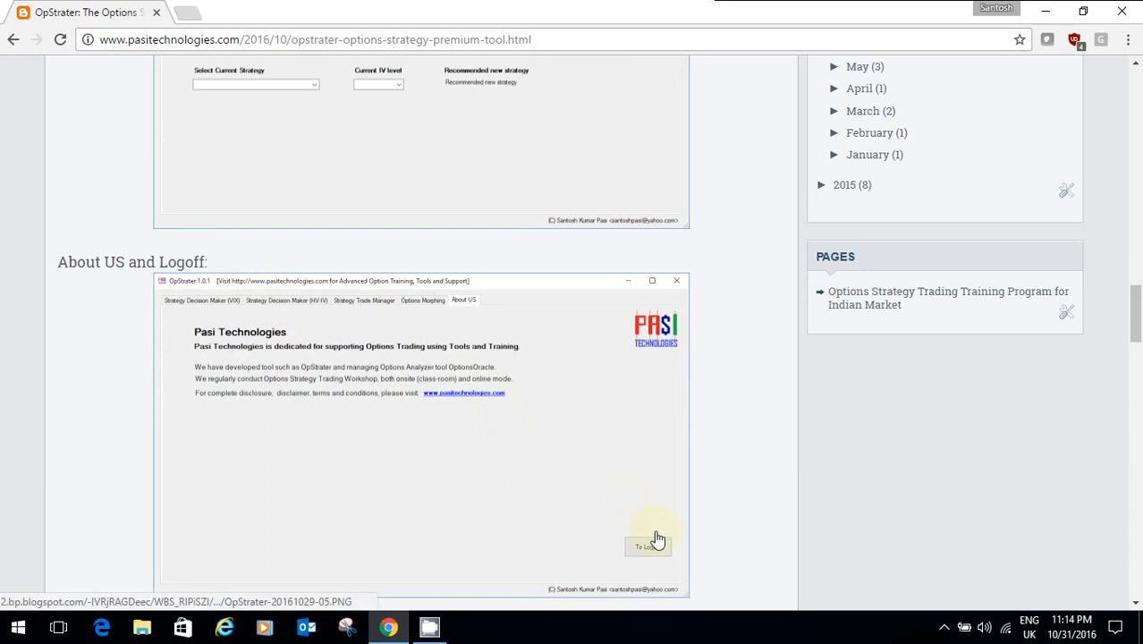
scroll(656, 539, down, 2)
scroll(642, 379, down, 4)
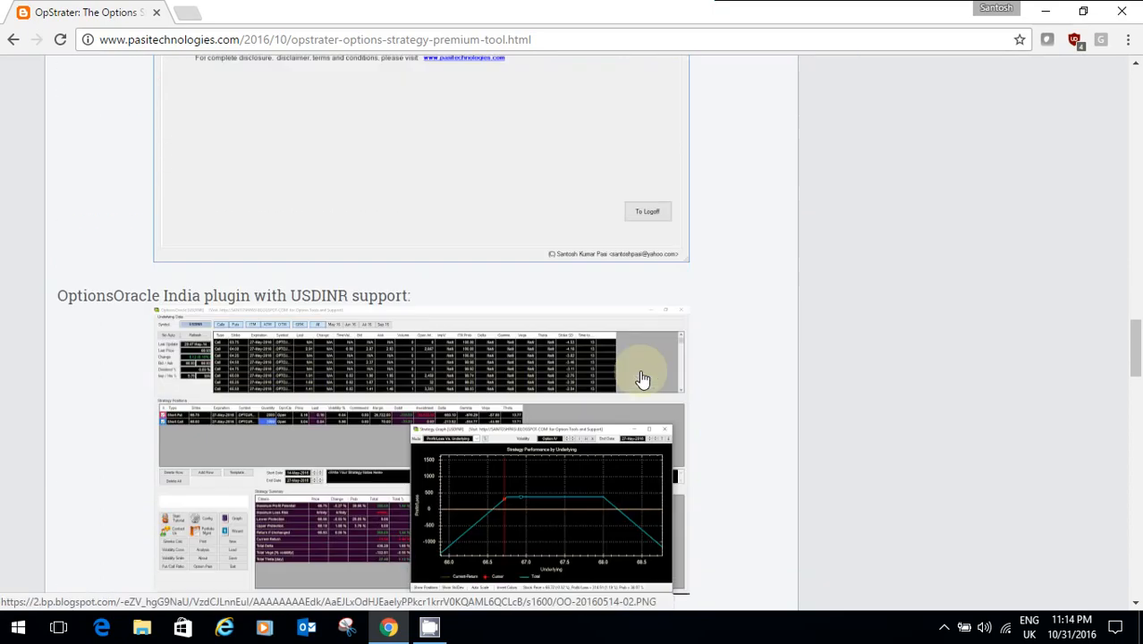
scroll(702, 377, up, 5)
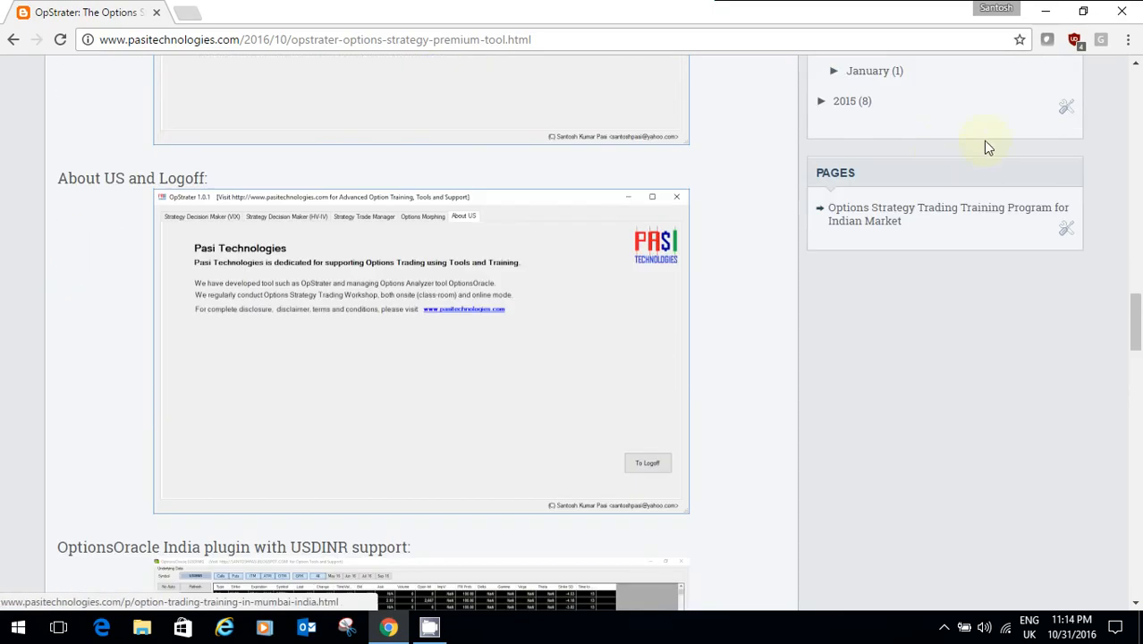
click(1046, 11)
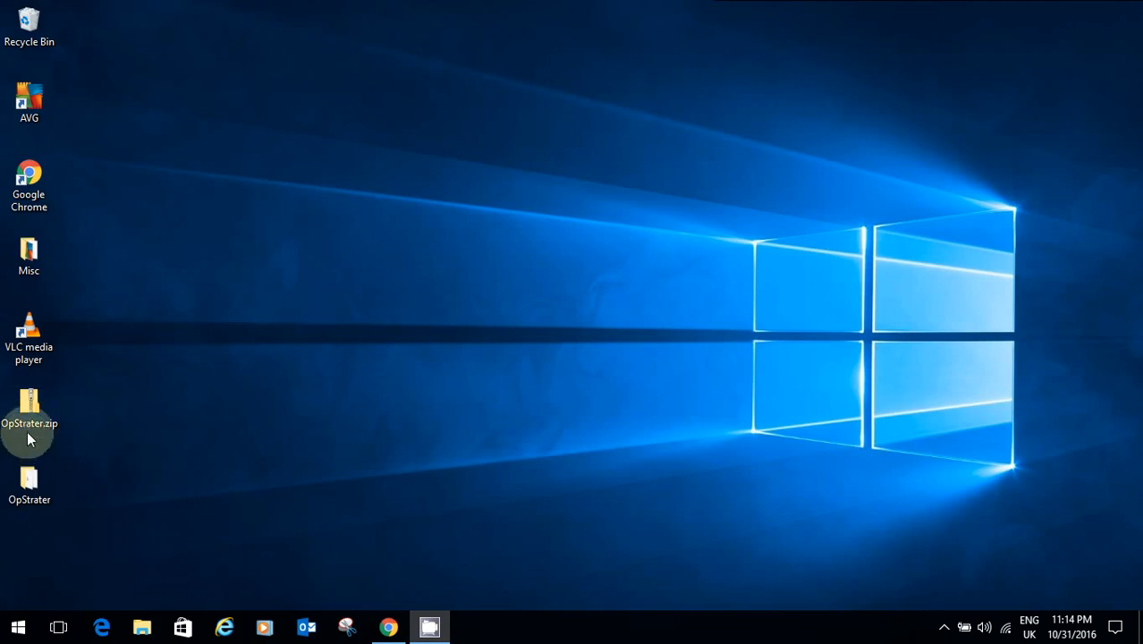
Step: Open the desktop OpStrater folder containing OpStrater.msi and setup.exe
click(35, 490)
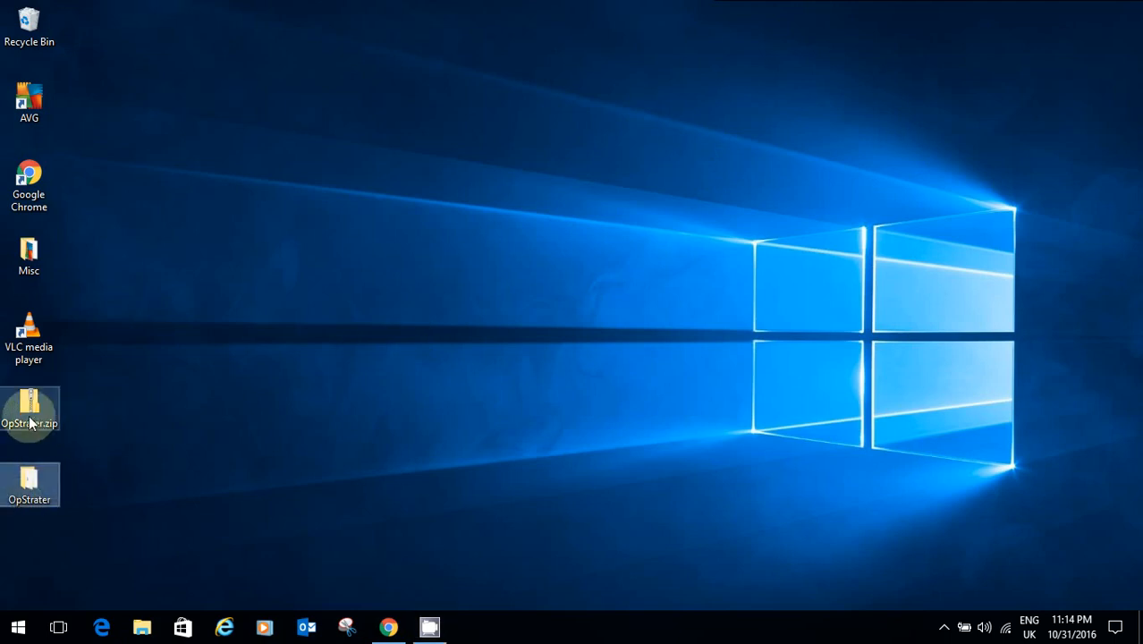
double_click(46, 478)
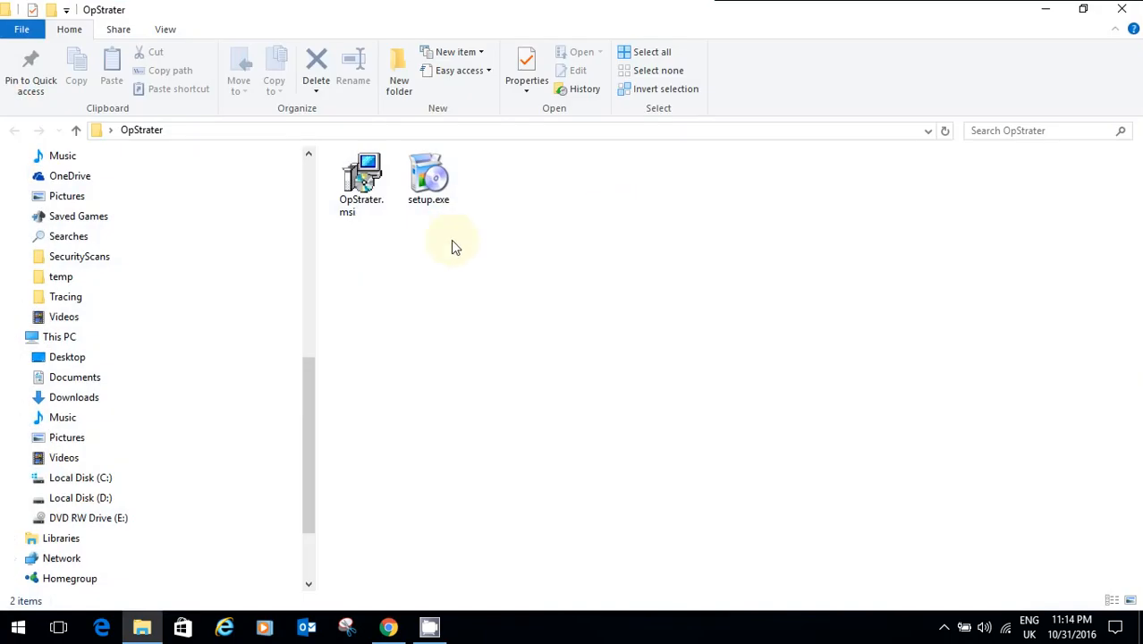
Step: Run setup.exe and advance past the welcome page to the licence agreement
double_click(436, 196)
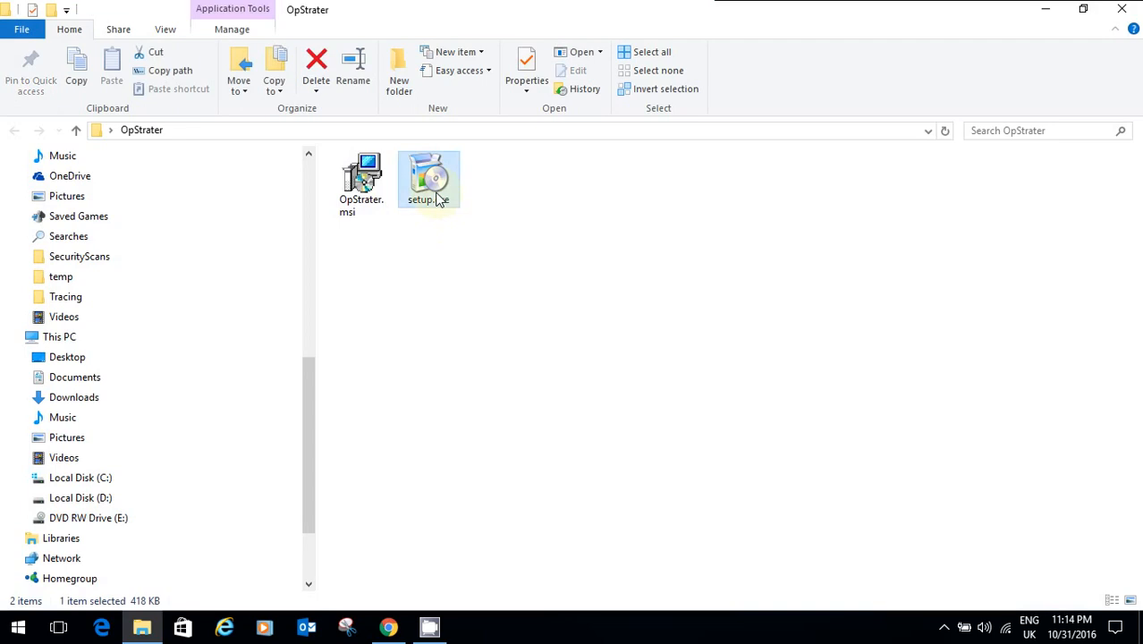
click(1047, 9)
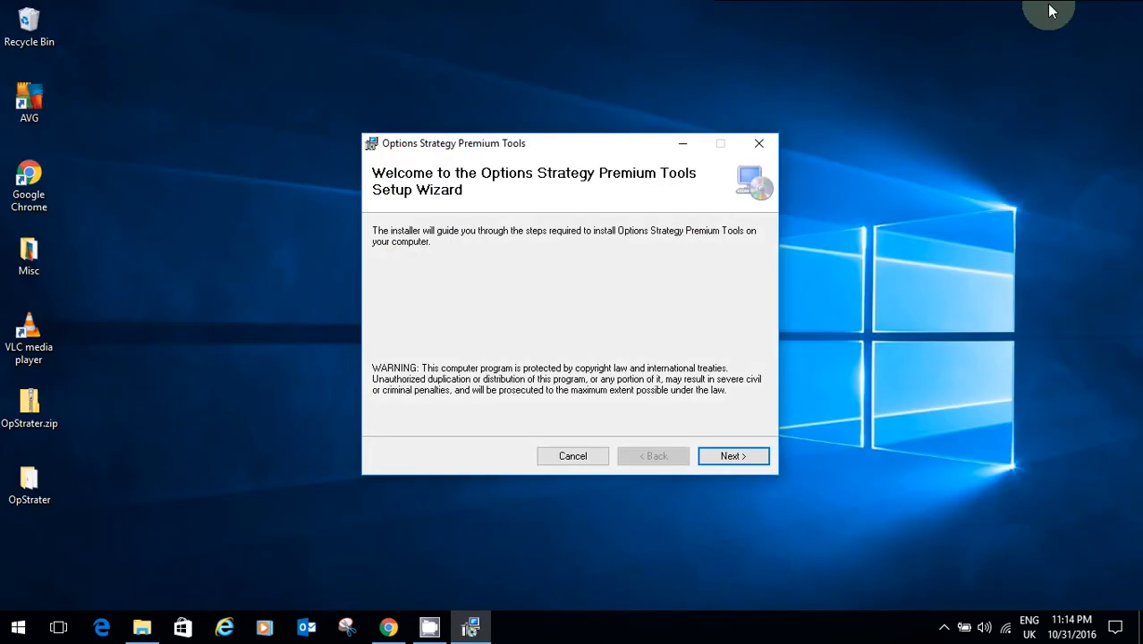
click(721, 460)
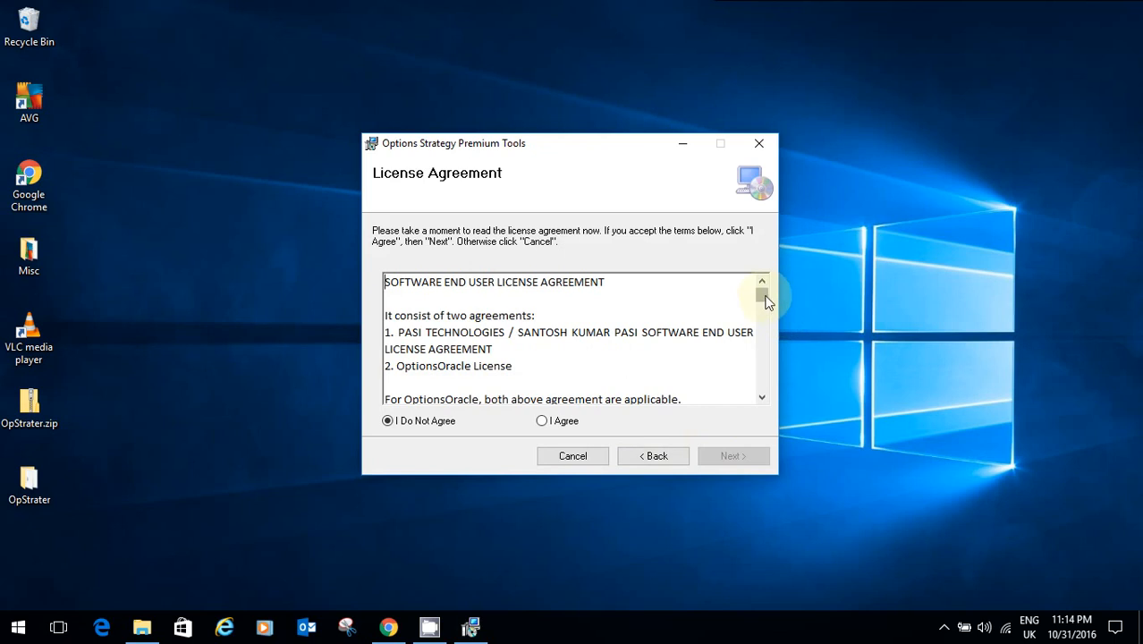
mouse_move(764, 299)
mouse_down()
mouse_move(760, 396)
mouse_move(763, 297)
mouse_up()
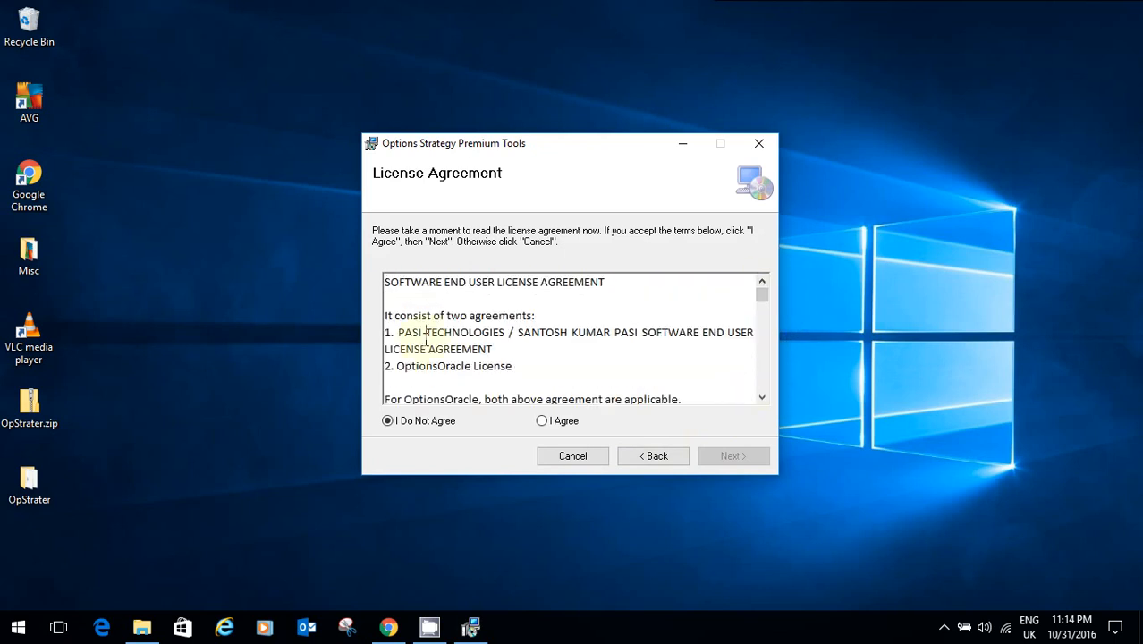
drag(424, 332, 545, 342)
drag(396, 366, 416, 299)
click(532, 366)
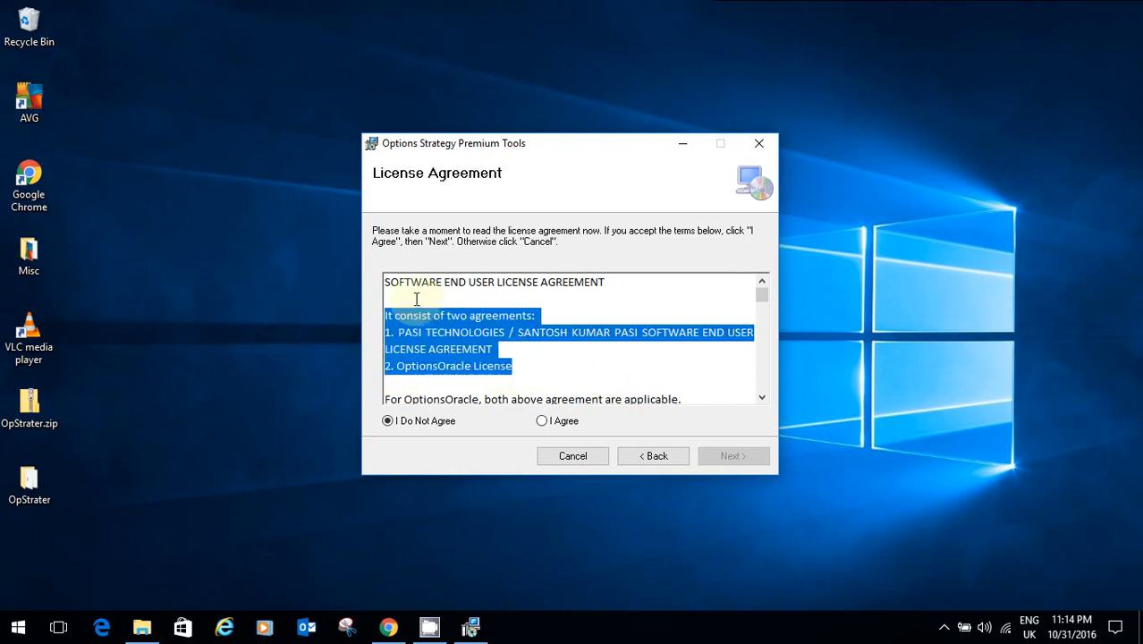
Step: Accept the licence, keep the default folder, install, and close the finished wizard
click(542, 422)
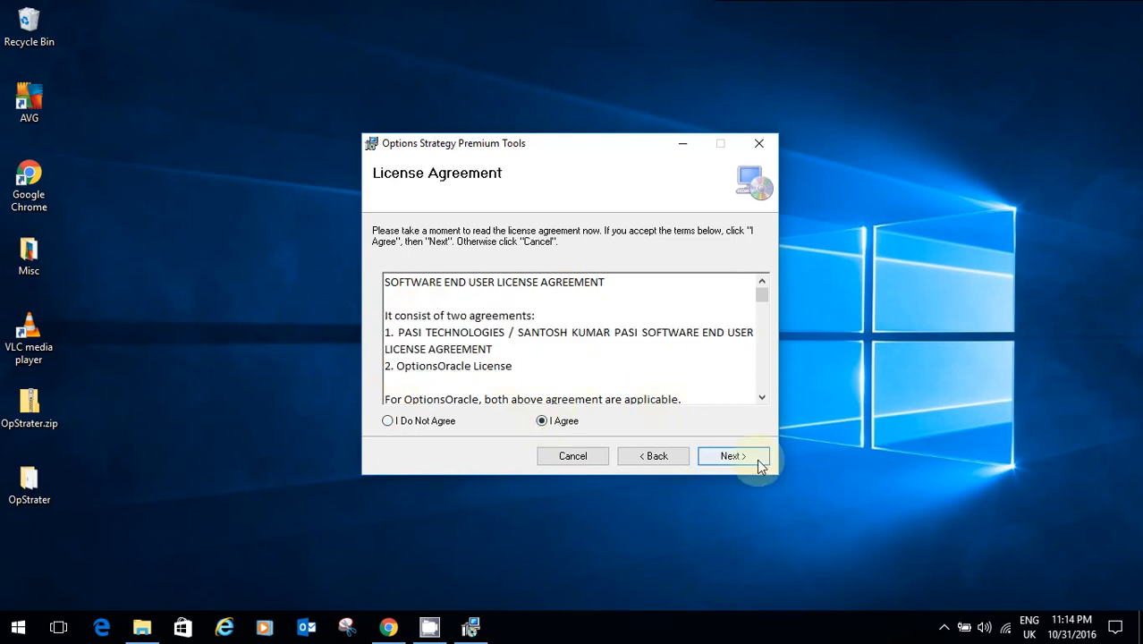
click(746, 458)
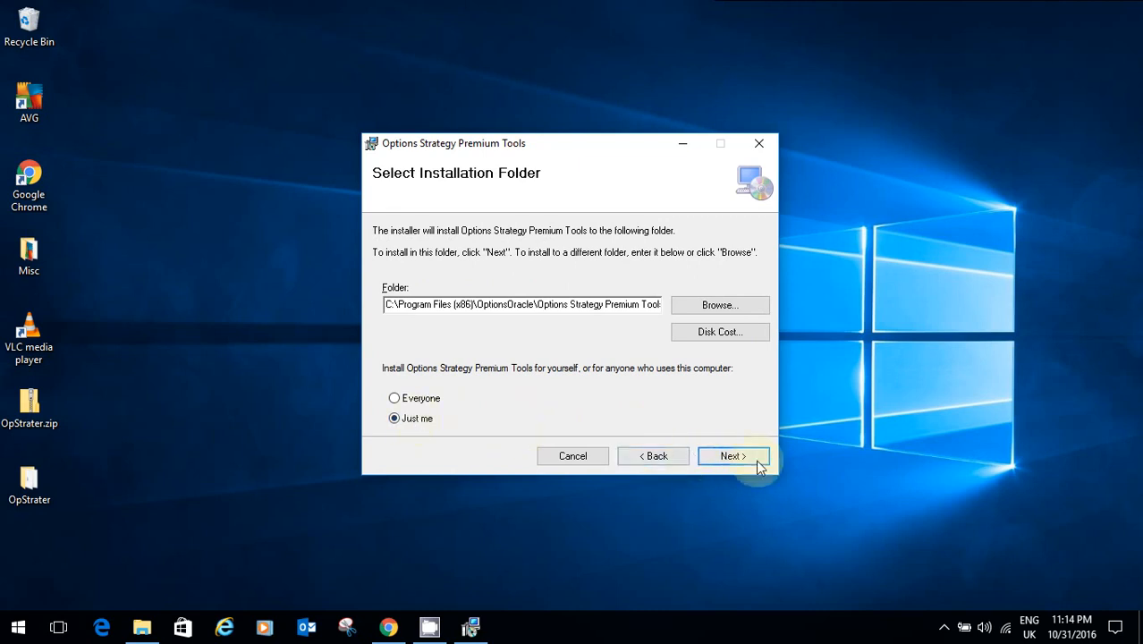
click(752, 463)
click(747, 459)
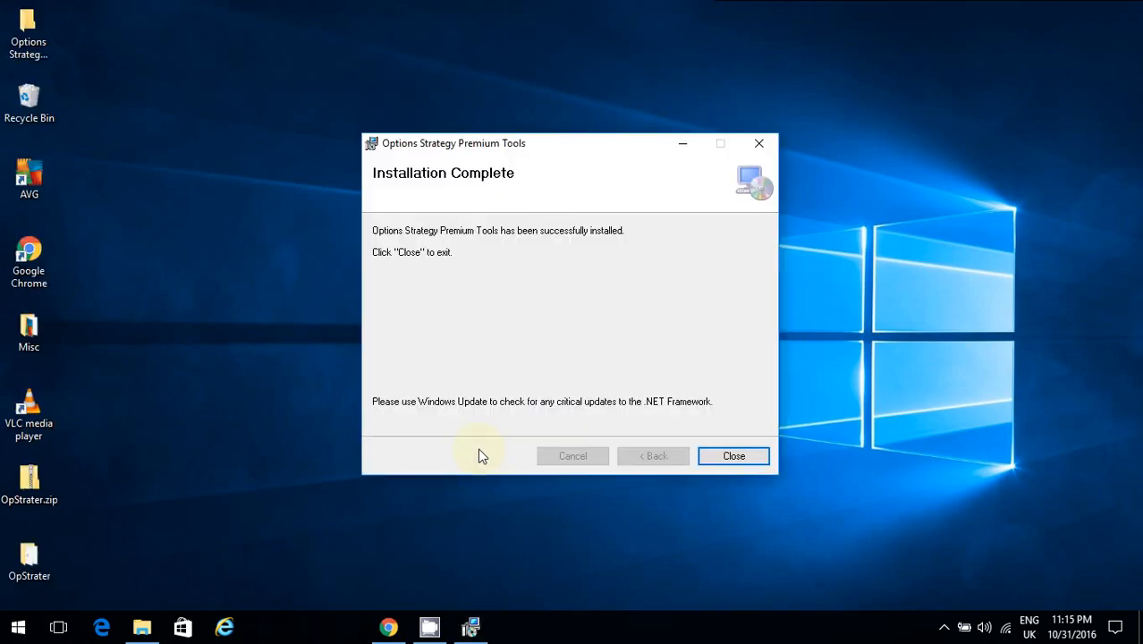
click(733, 458)
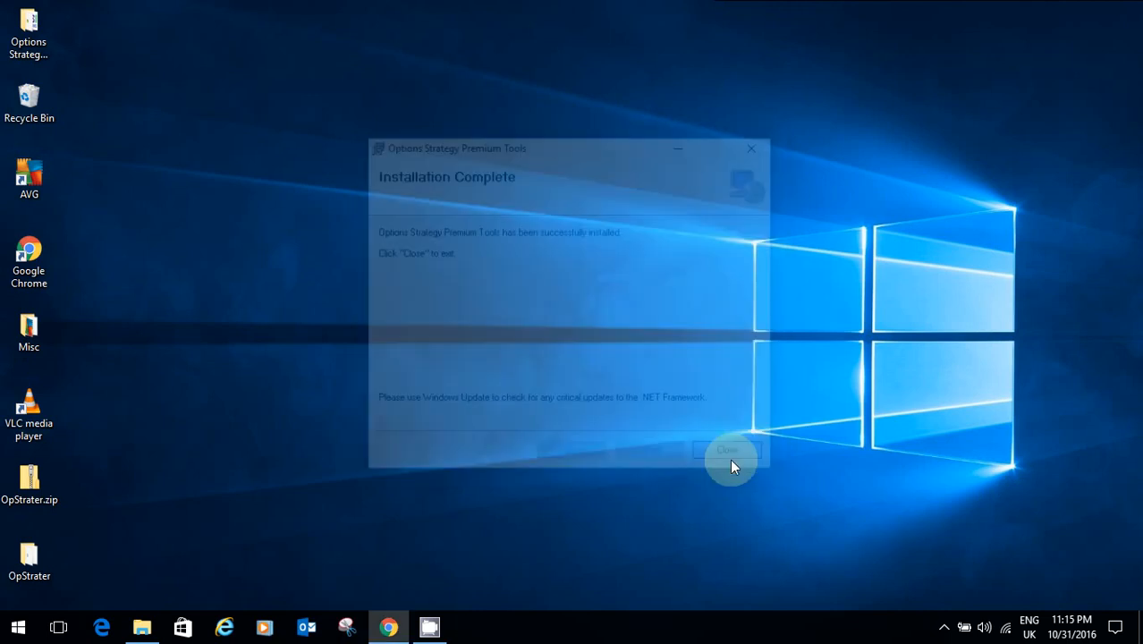
Step: Expand the Options Strategy Premium Tools and Options Strategy Tools groups in the Start menu
click(4, 630)
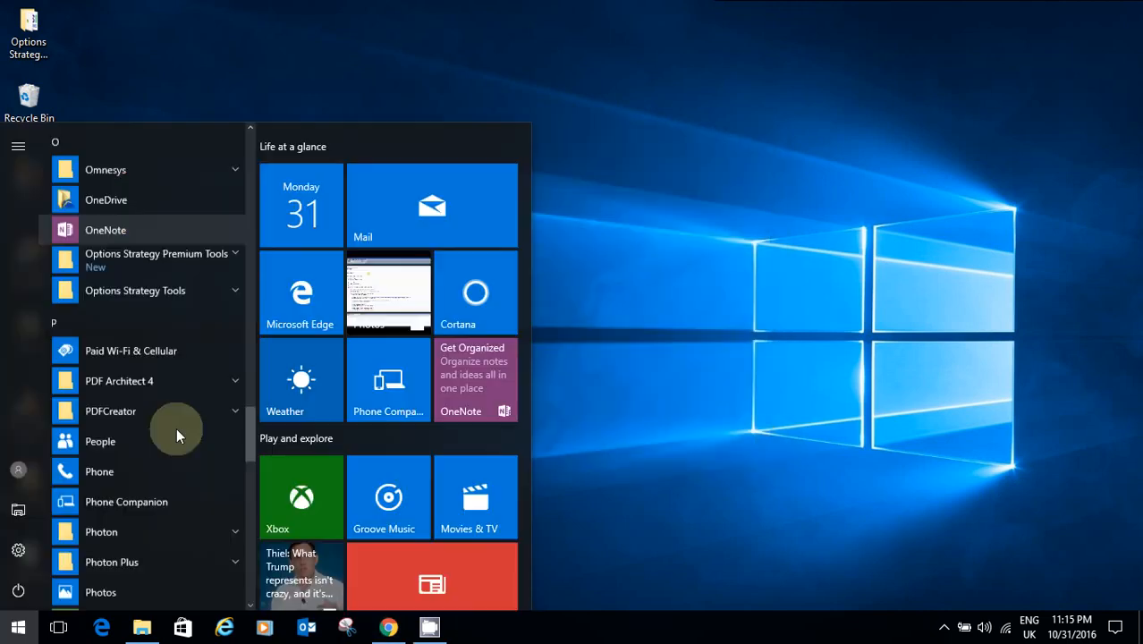
click(158, 249)
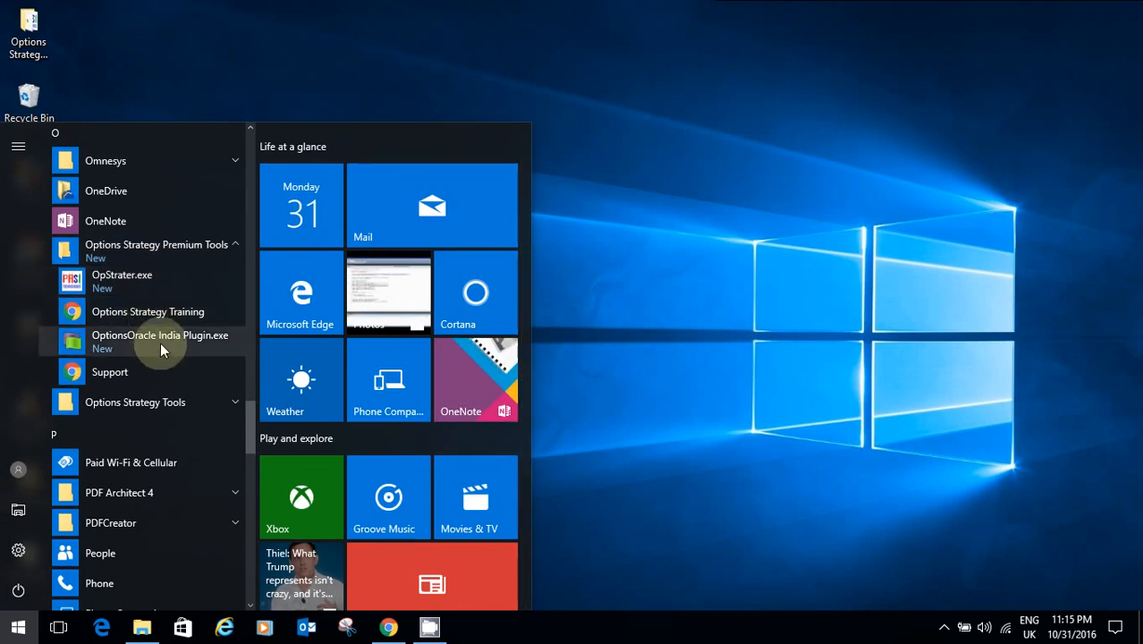
click(161, 404)
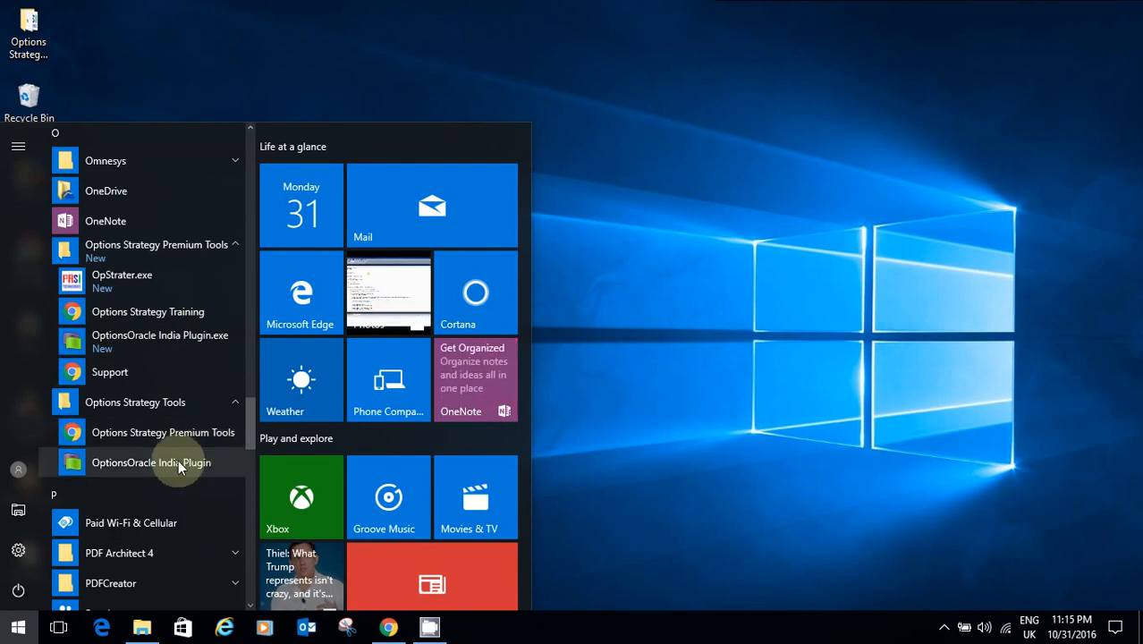
Step: Open the Options Strategy Premium Tools folder from the desktop
click(663, 409)
click(35, 59)
double_click(35, 59)
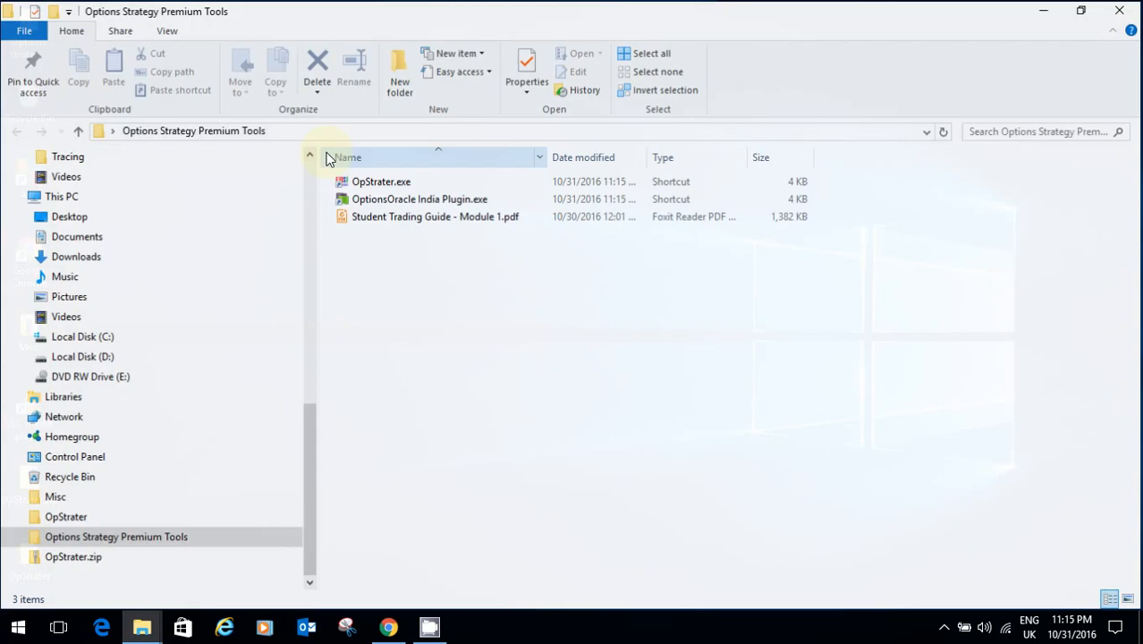
Step: Launch OpStrater.exe, move its disclaimer window up, and choose Facebook authentication
double_click(388, 188)
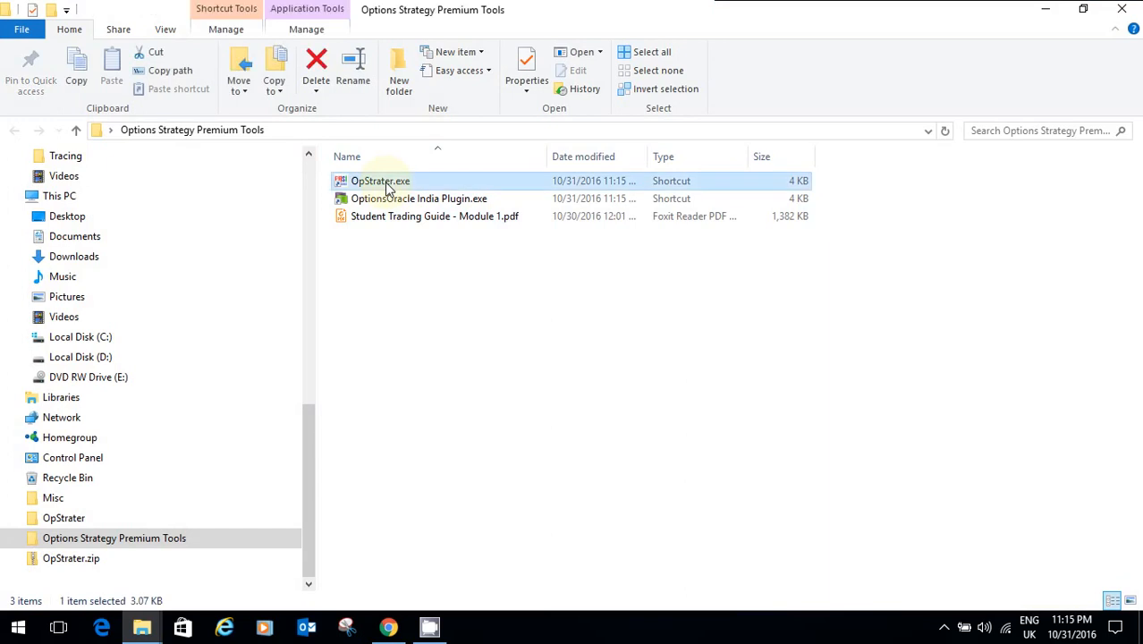
click(1048, 15)
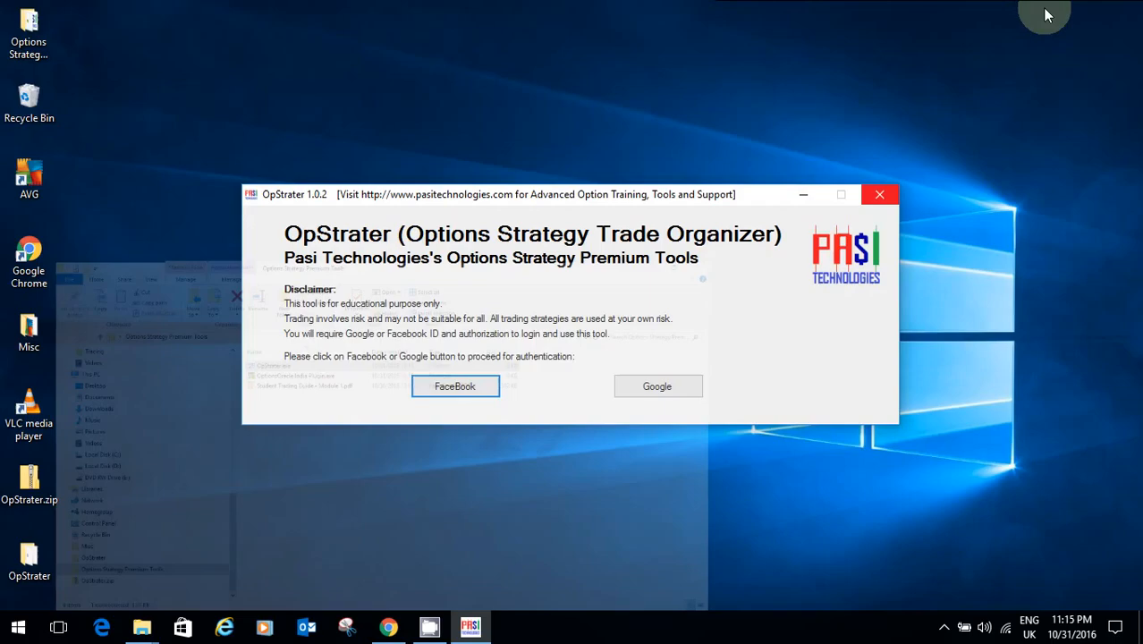
click(702, 199)
drag(701, 199, 703, 158)
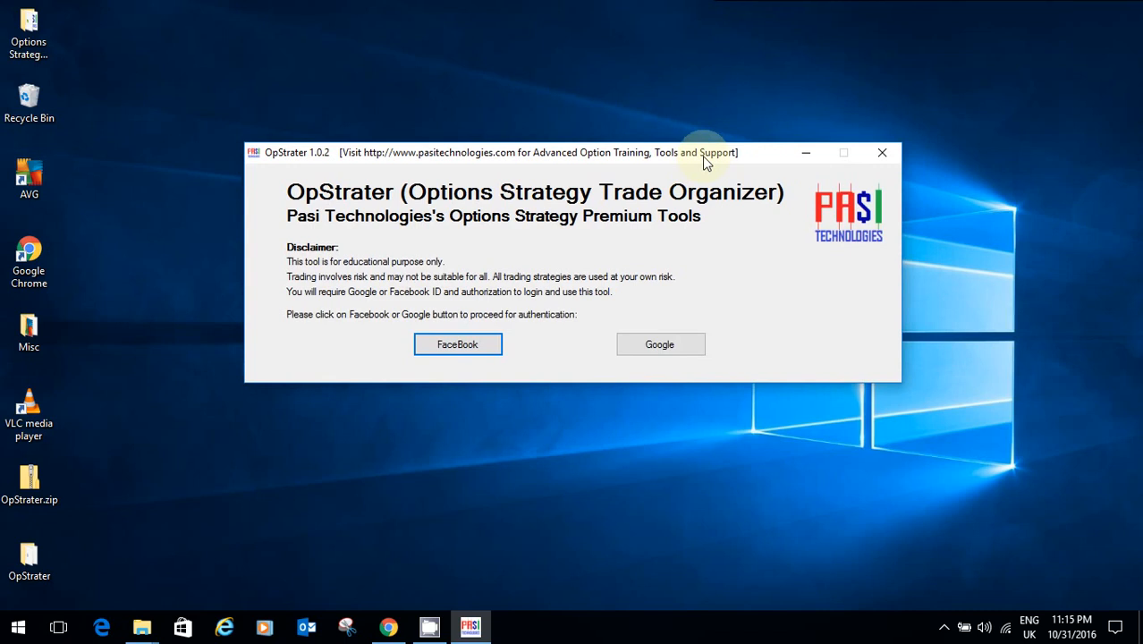
click(461, 347)
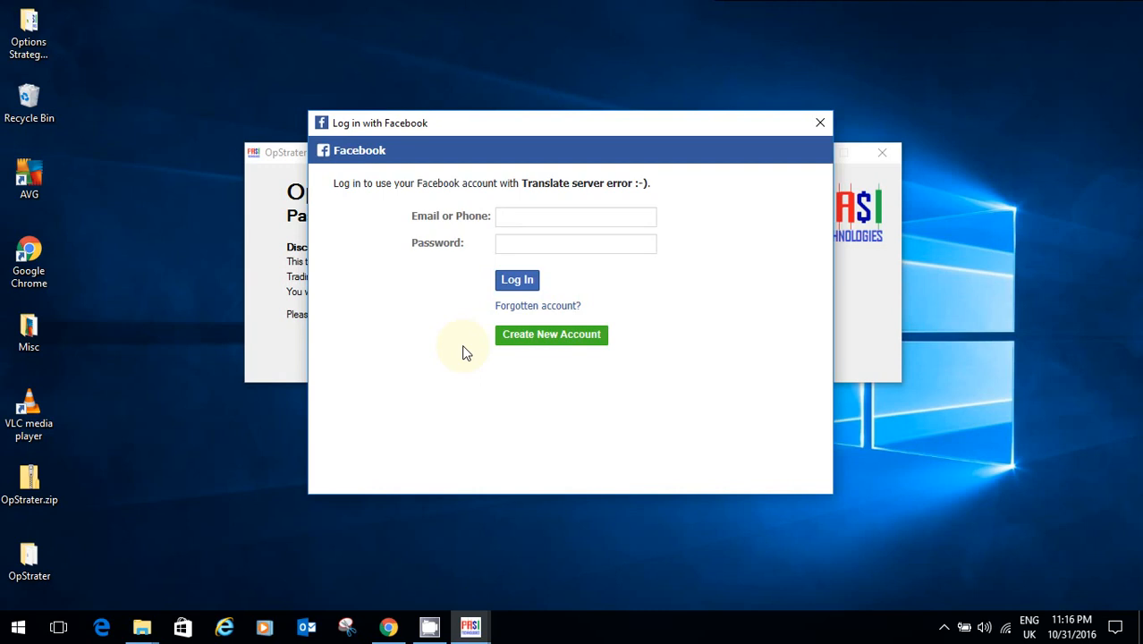
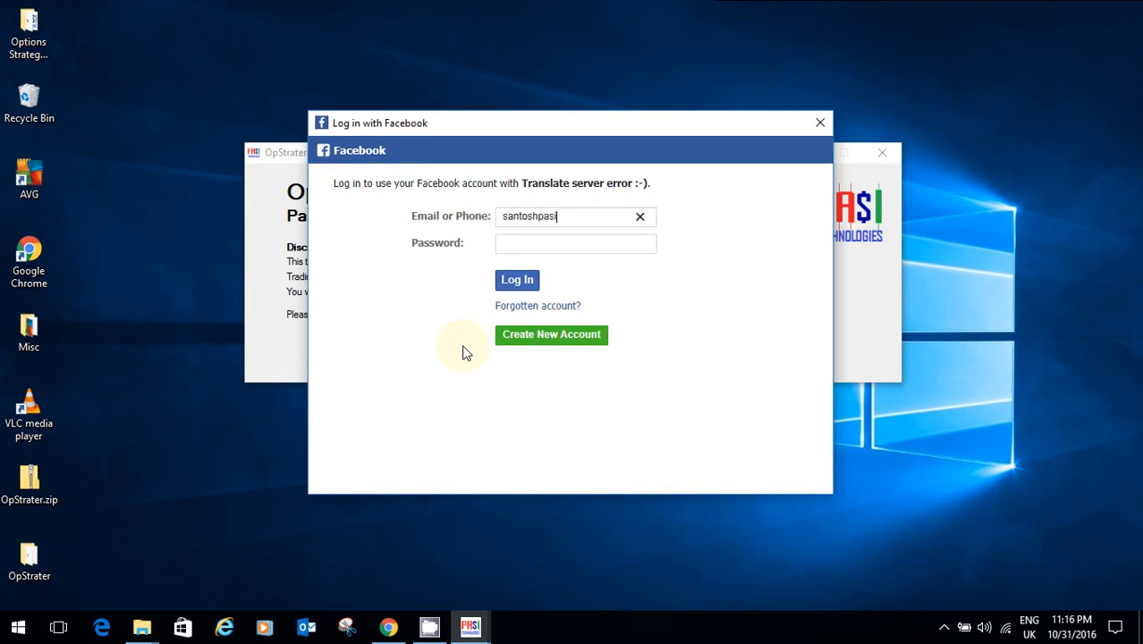
Step: Log in to Facebook with the account e-mail and password, then dismiss the not-authorized notice
key(Tab)
text(*******)
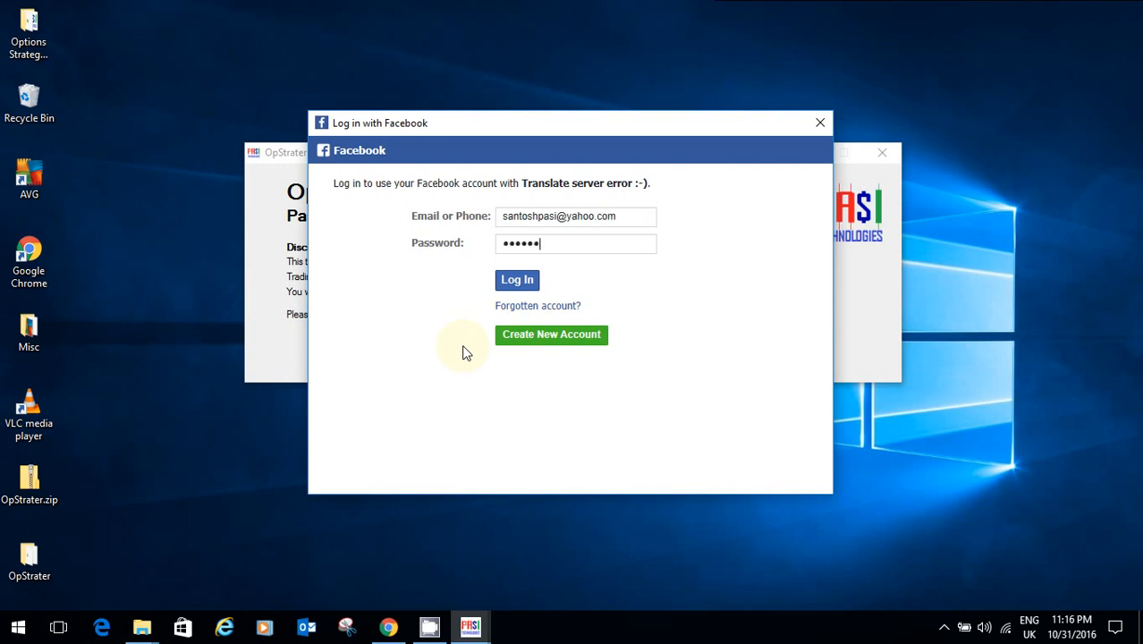
text(***)
click(518, 280)
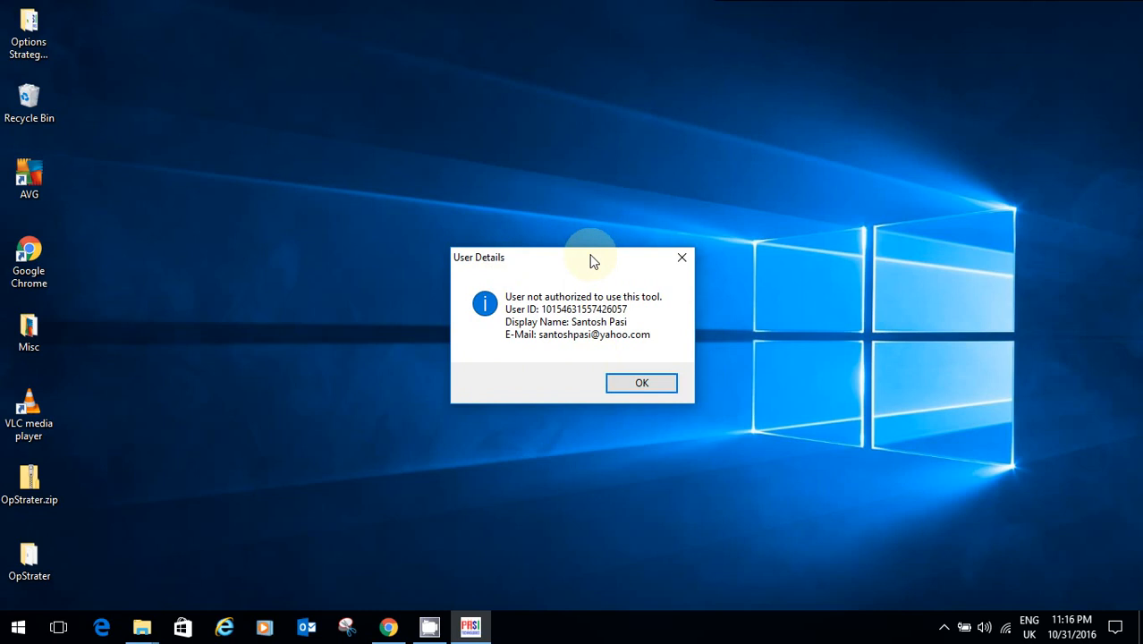
drag(592, 259, 558, 210)
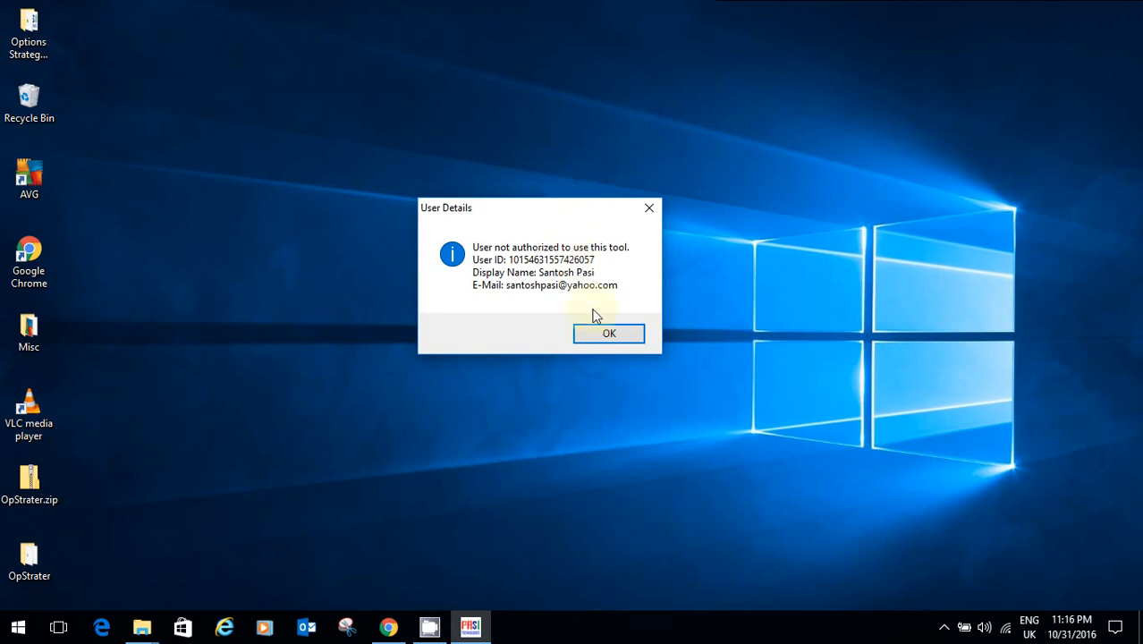
click(600, 336)
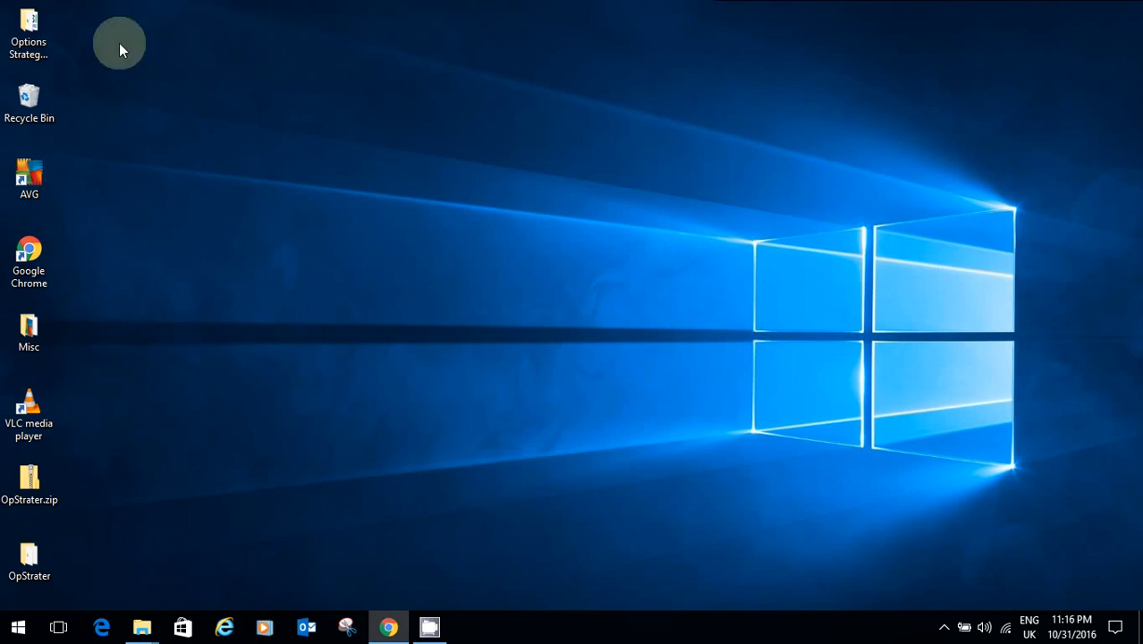
Step: Relaunch OpStrater.exe from the Options Strategy Premium Tools window and sign in with Facebook
click(141, 626)
click(280, 562)
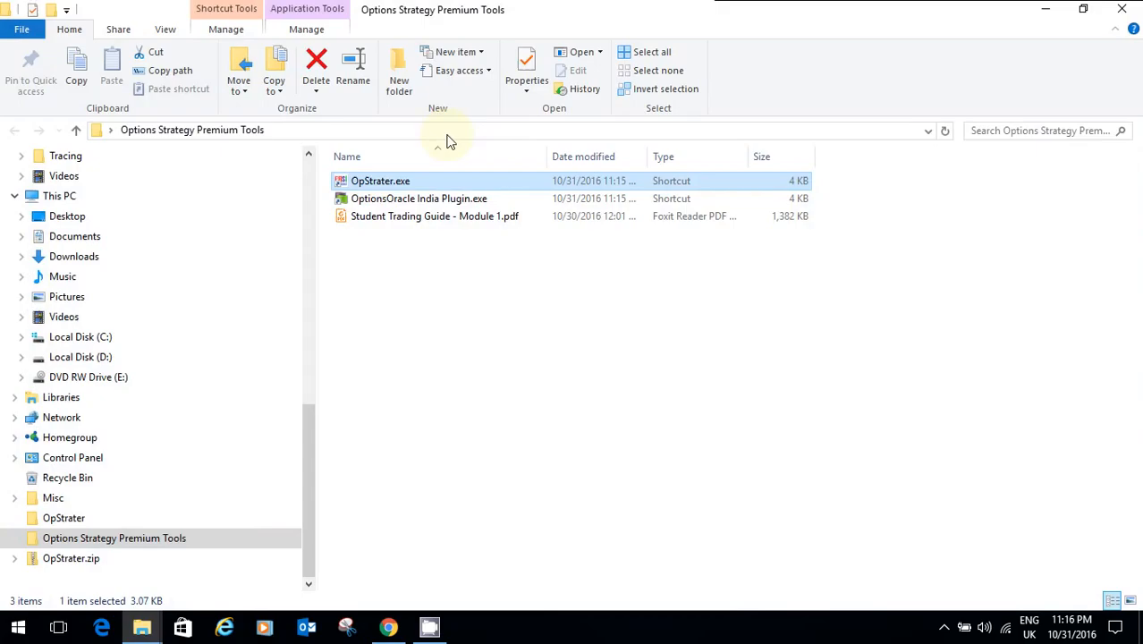
double_click(401, 183)
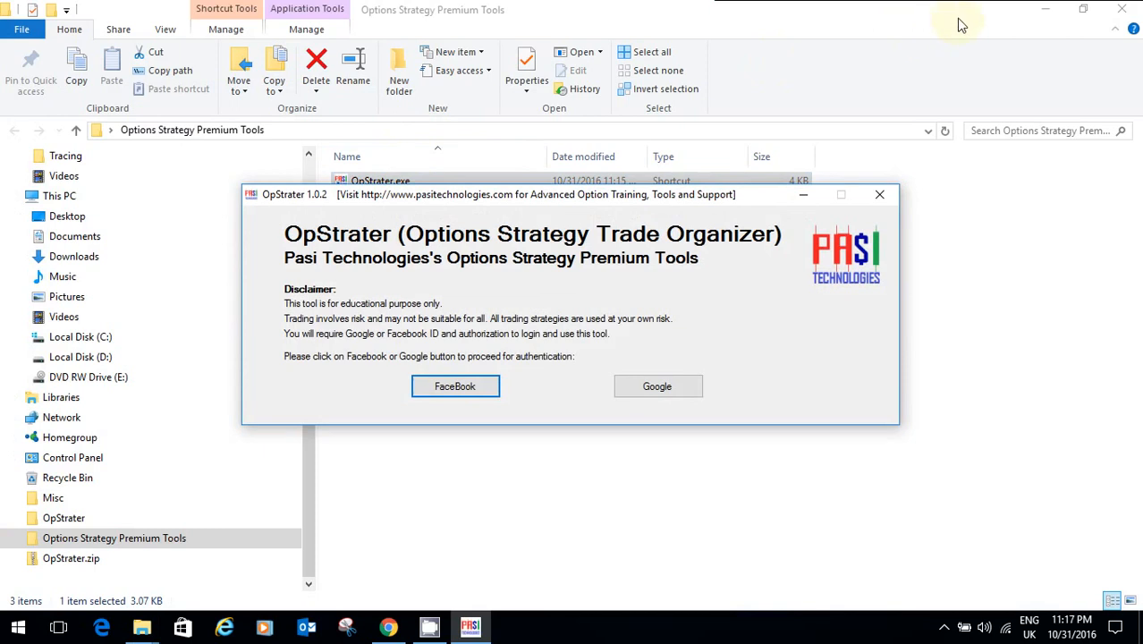
click(1043, 11)
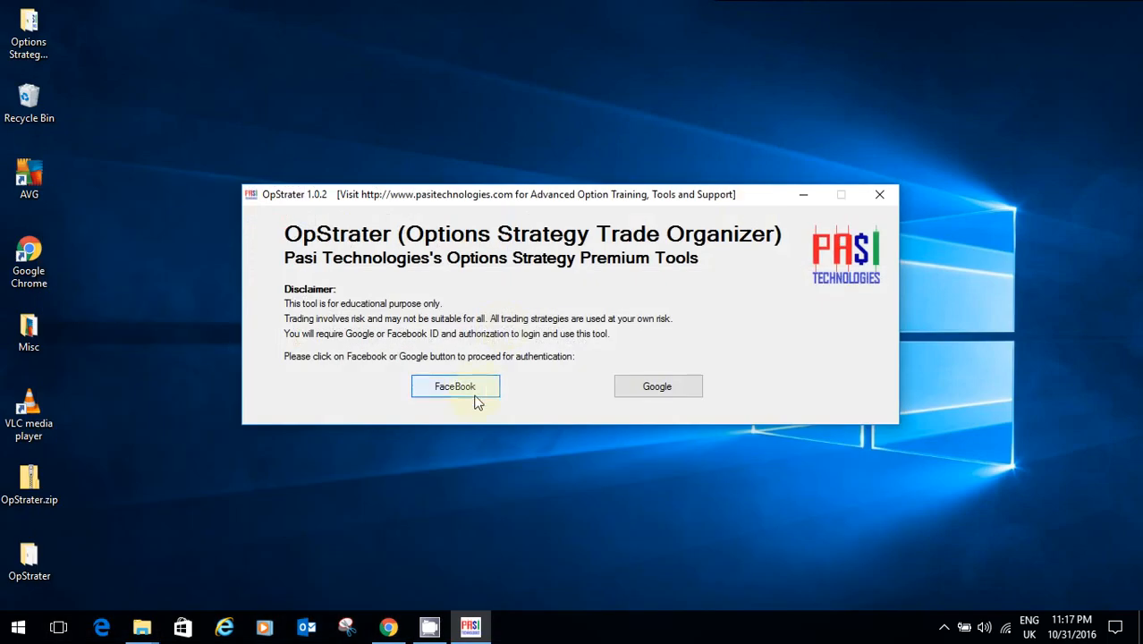
click(477, 396)
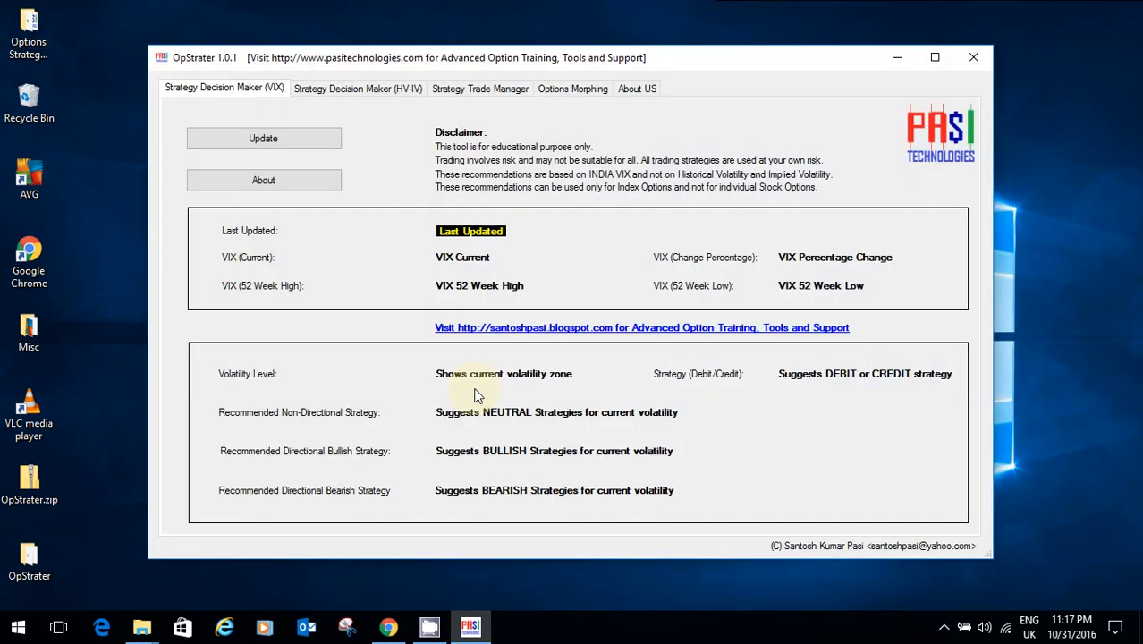
drag(606, 66, 612, 68)
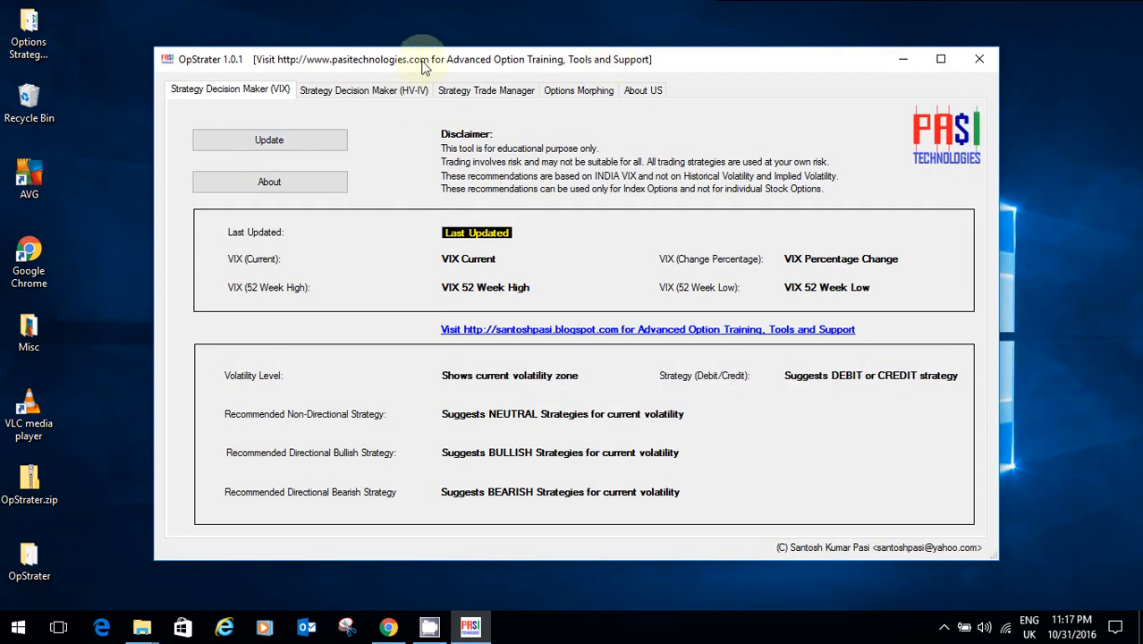
Step: Update the VIX data to 15.49, Low volatility with a Calendar Spread recommendation
drag(423, 61, 433, 49)
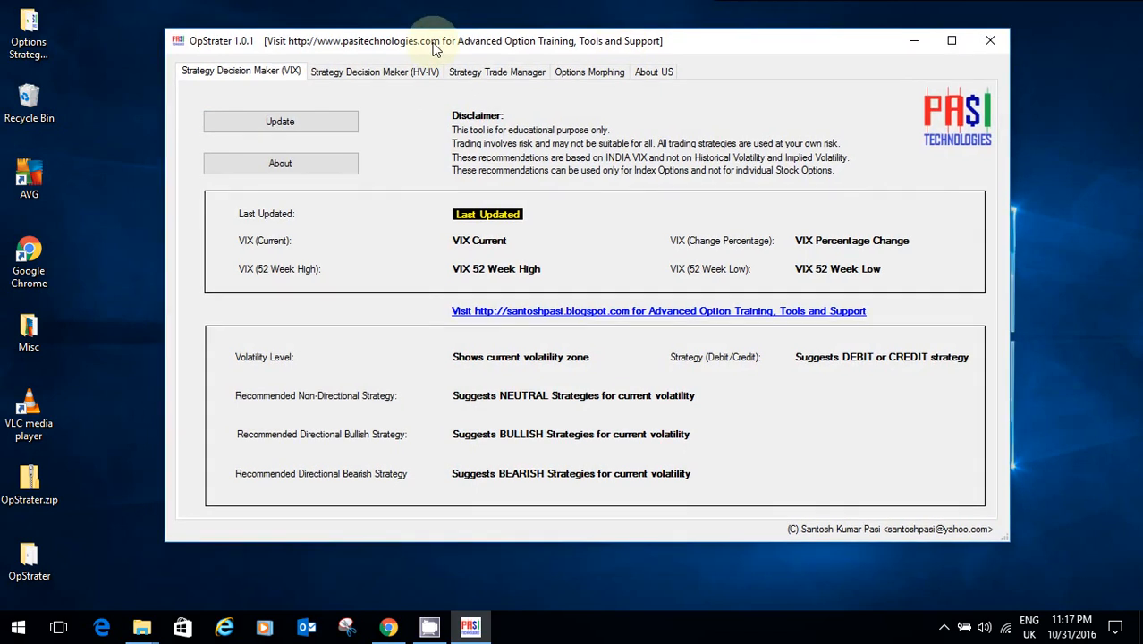
click(294, 124)
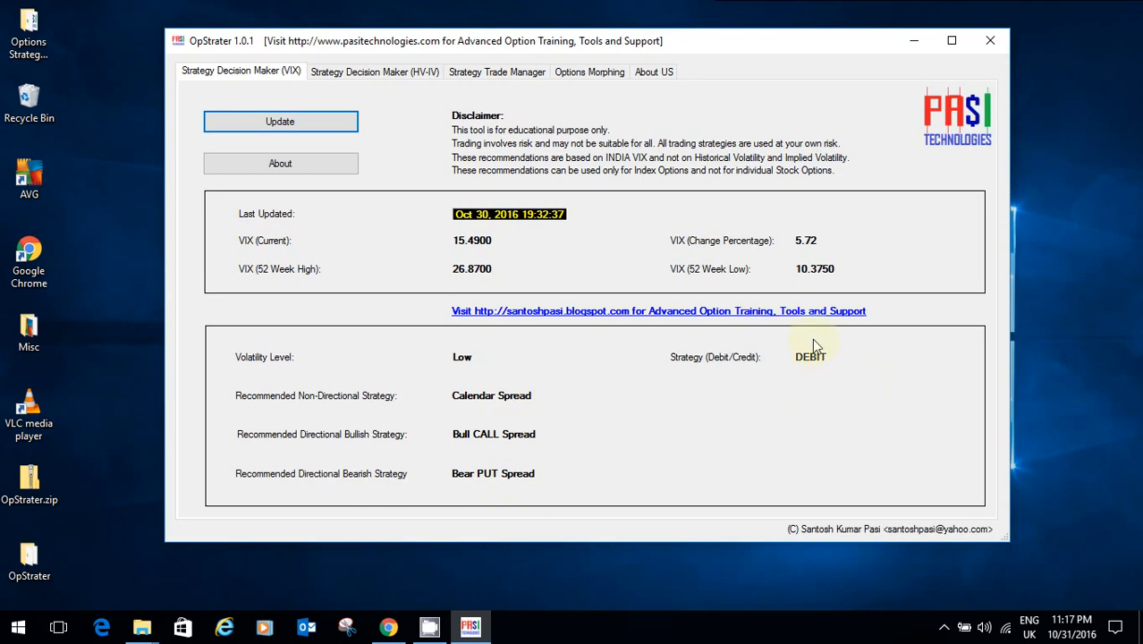
click(340, 79)
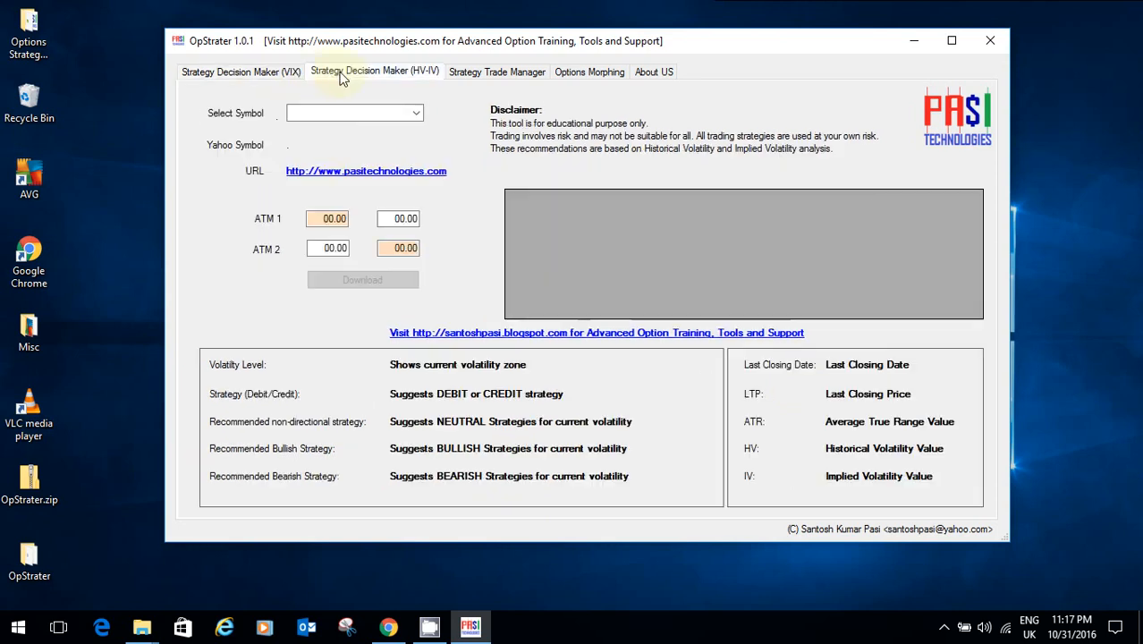
Step: Select NIFTY on the HV-IV page and view its NSE option-chain page in Chrome
click(416, 114)
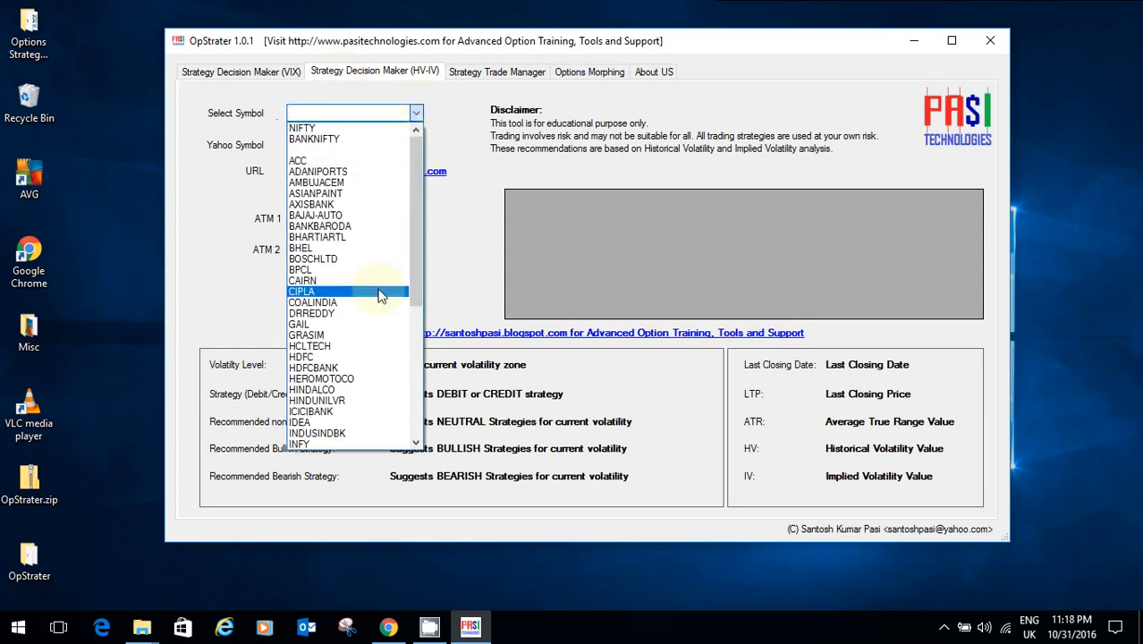
click(349, 131)
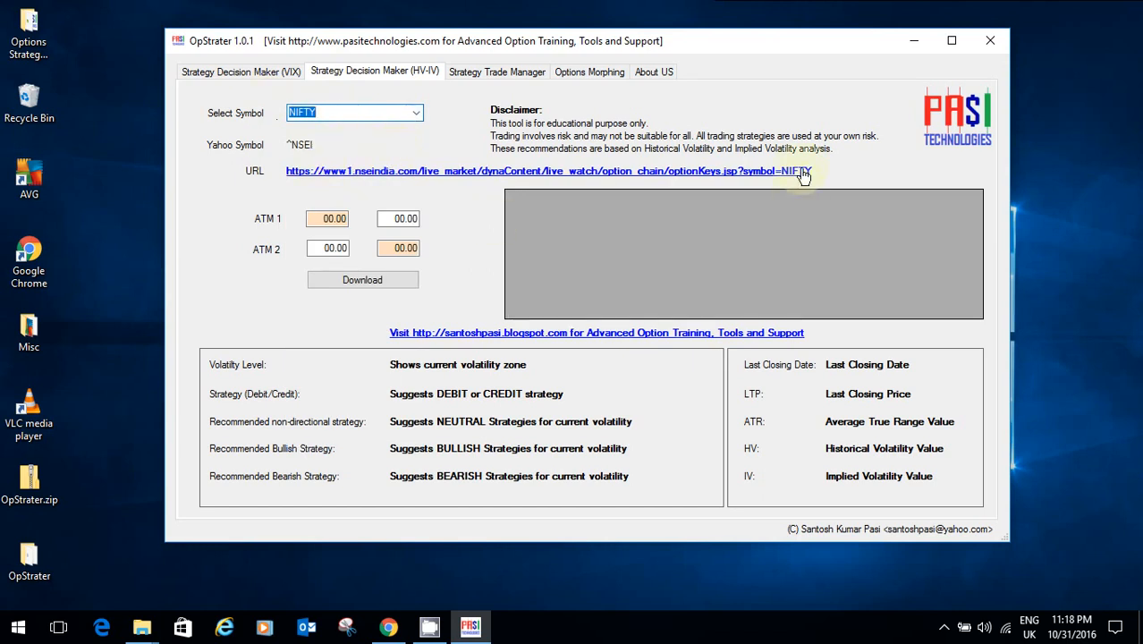
click(459, 173)
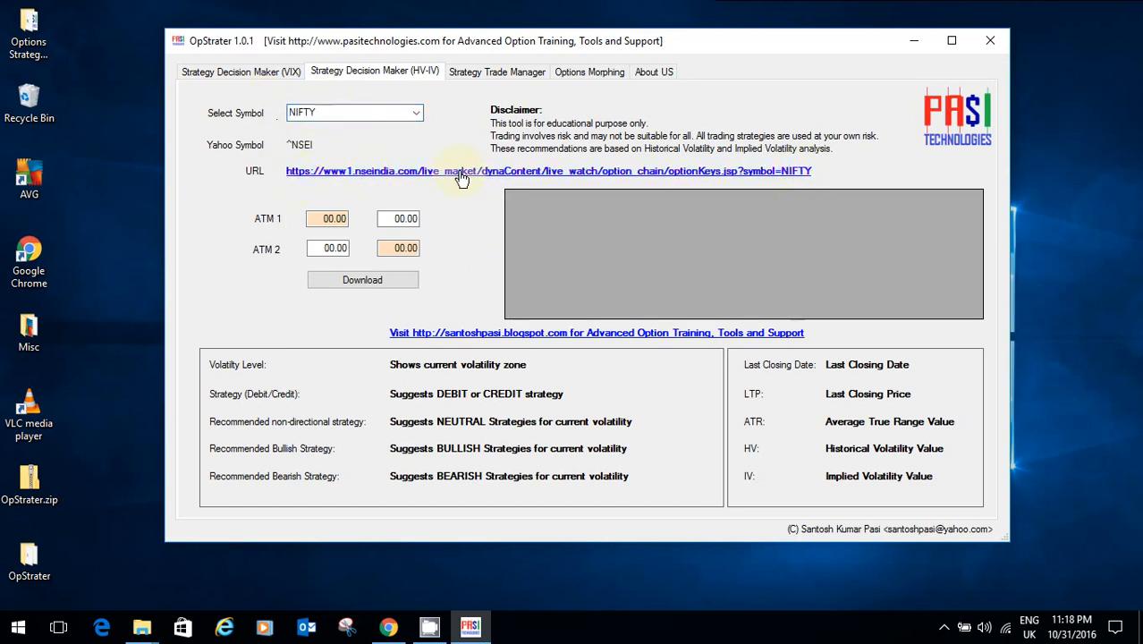
scroll(628, 191, down, 6)
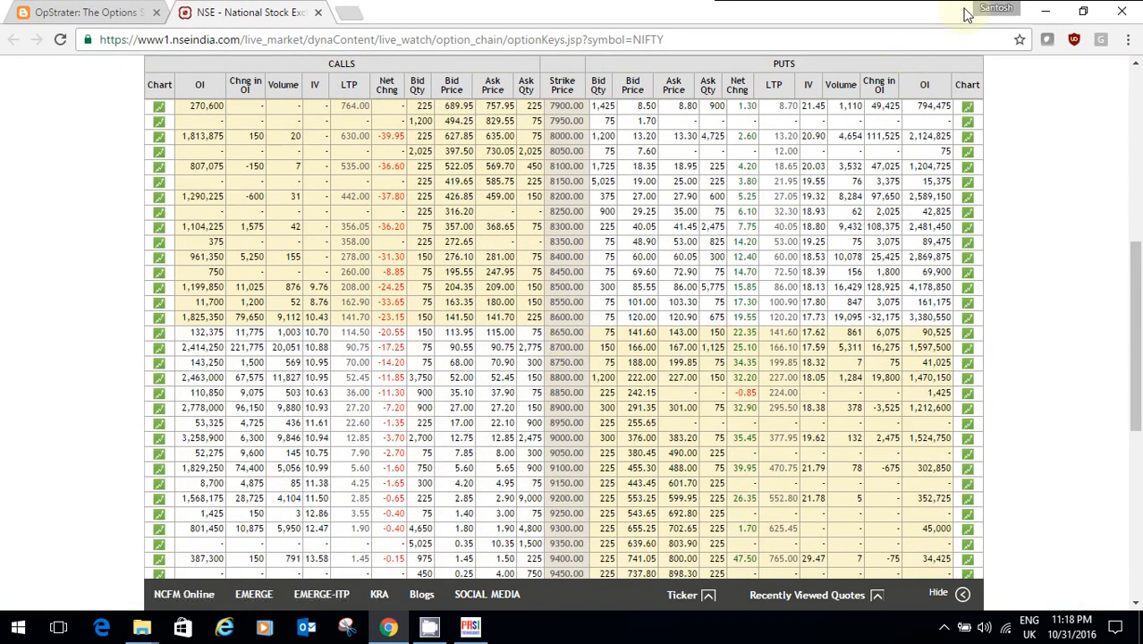
click(1047, 10)
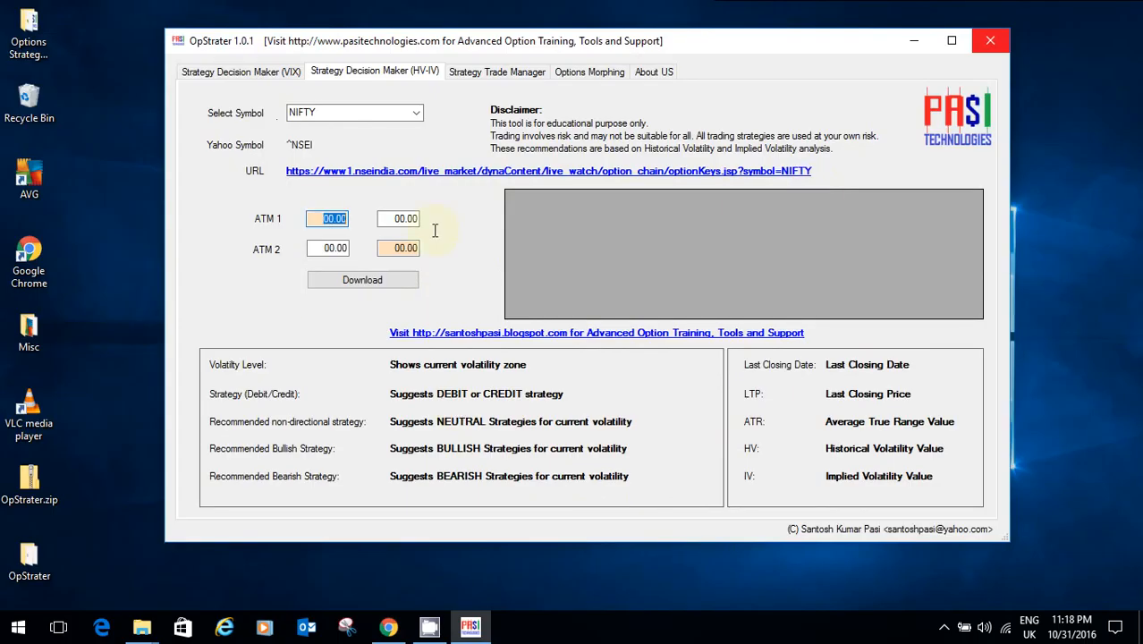
Step: Enter ATM IVs 10.41, 10.70, 17.73 and 17.62 and download NIFTY's HV 12.05 / IV 14.12 recommendations
text(10)
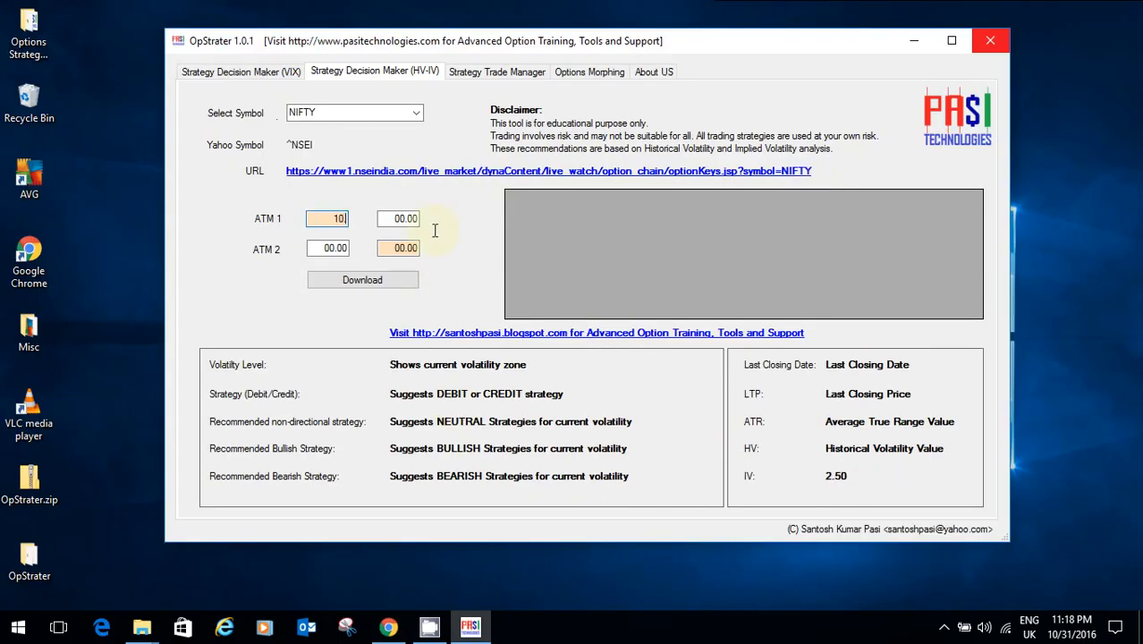
text(.41)
key(Tab)
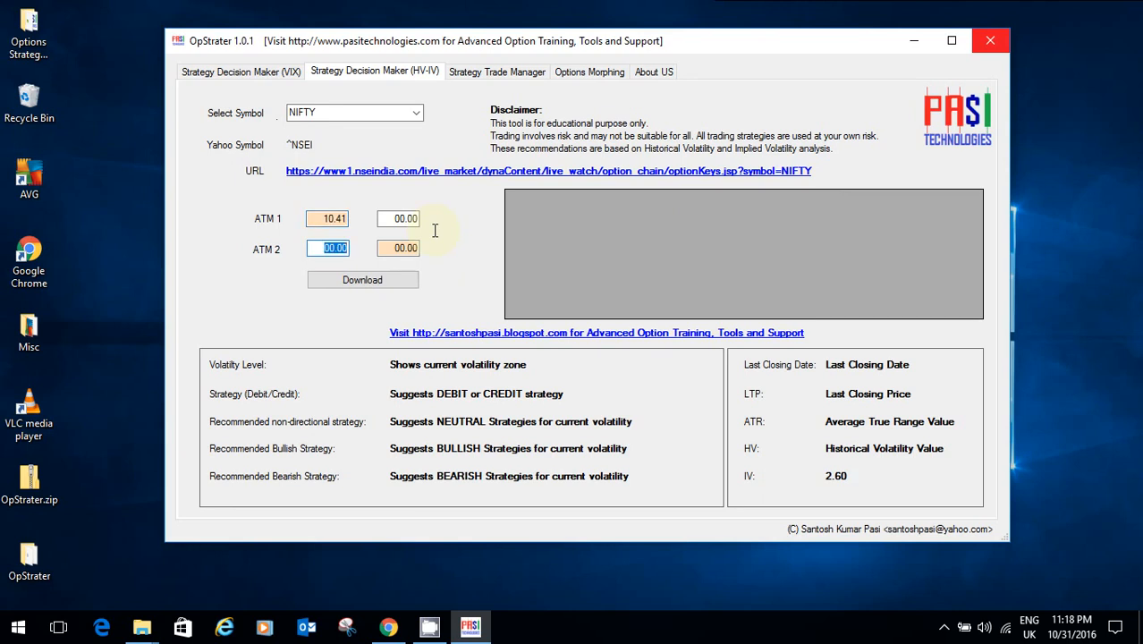
text(10.)
text(.70)
key(Tab)
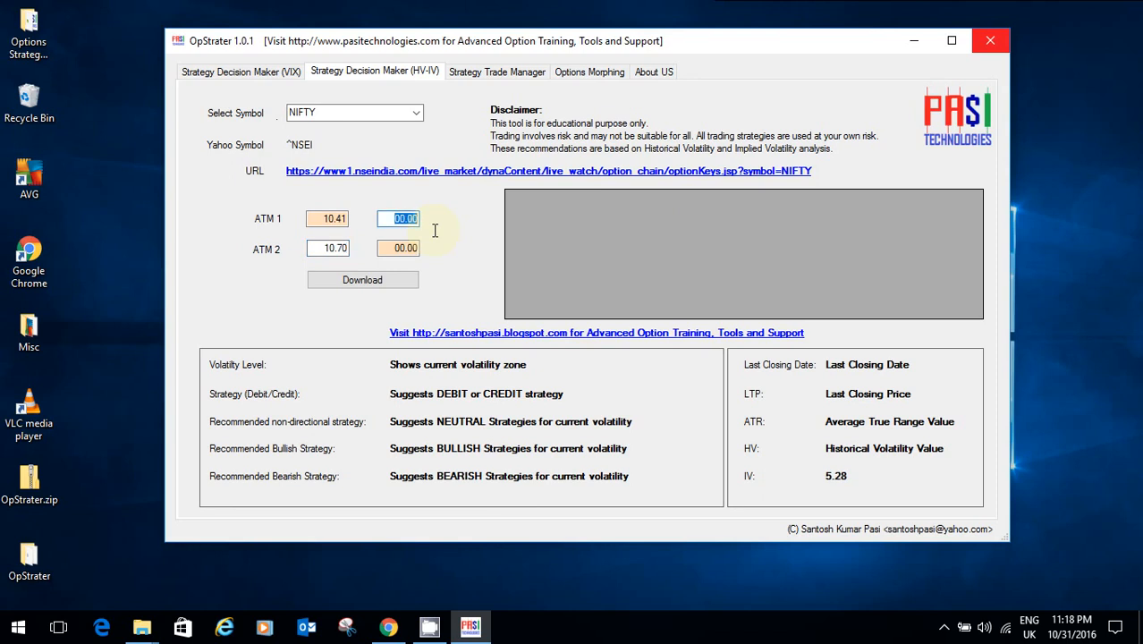
text(17.73)
key(Tab)
text(17)
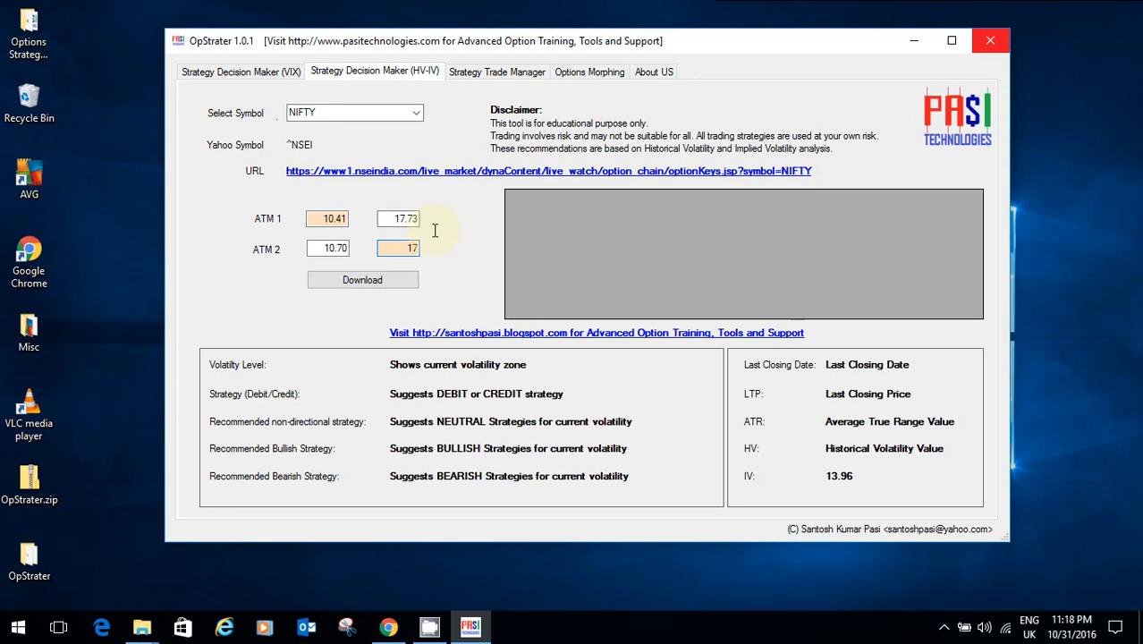
text(.62)
click(375, 283)
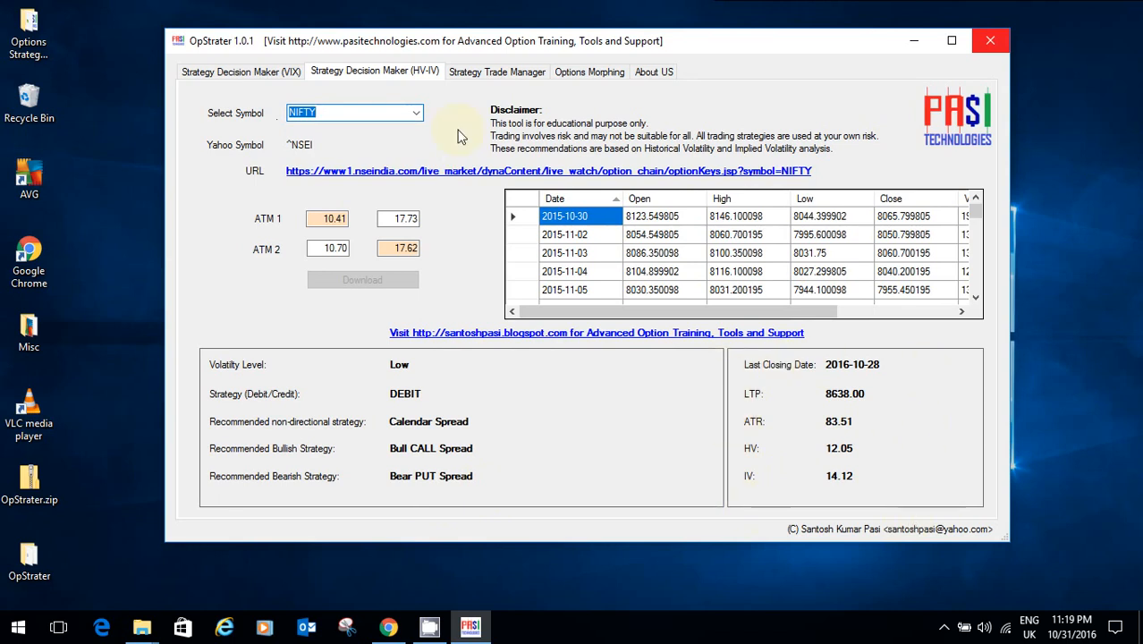
click(499, 77)
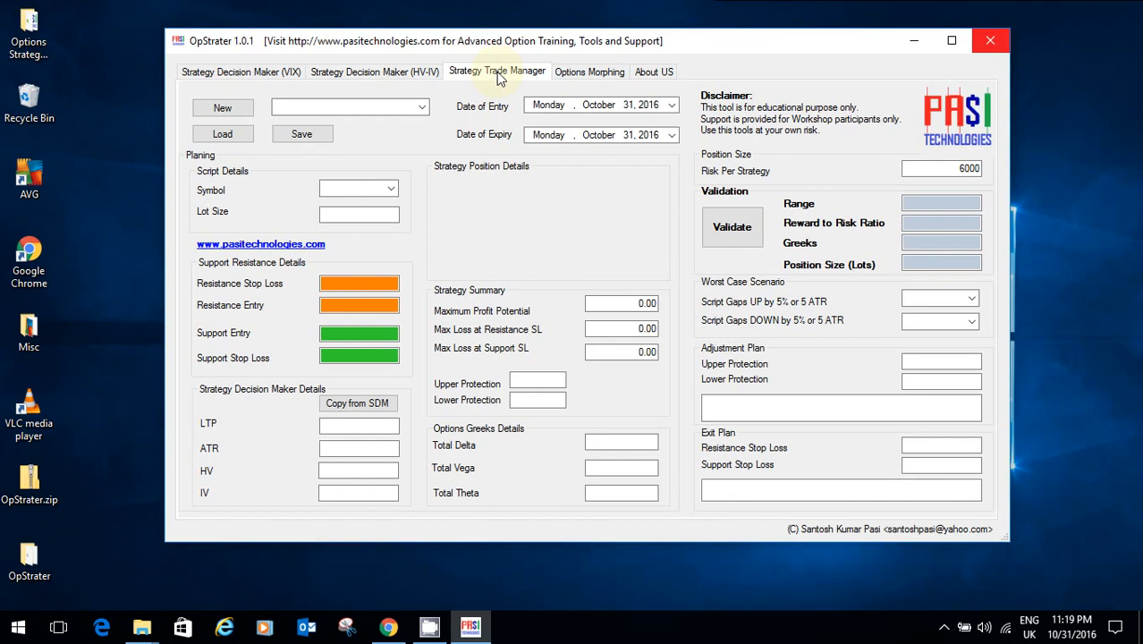
Step: Choose the Neutral - Calendar Spread PUT strategy with expiry 24 November 2016
click(391, 78)
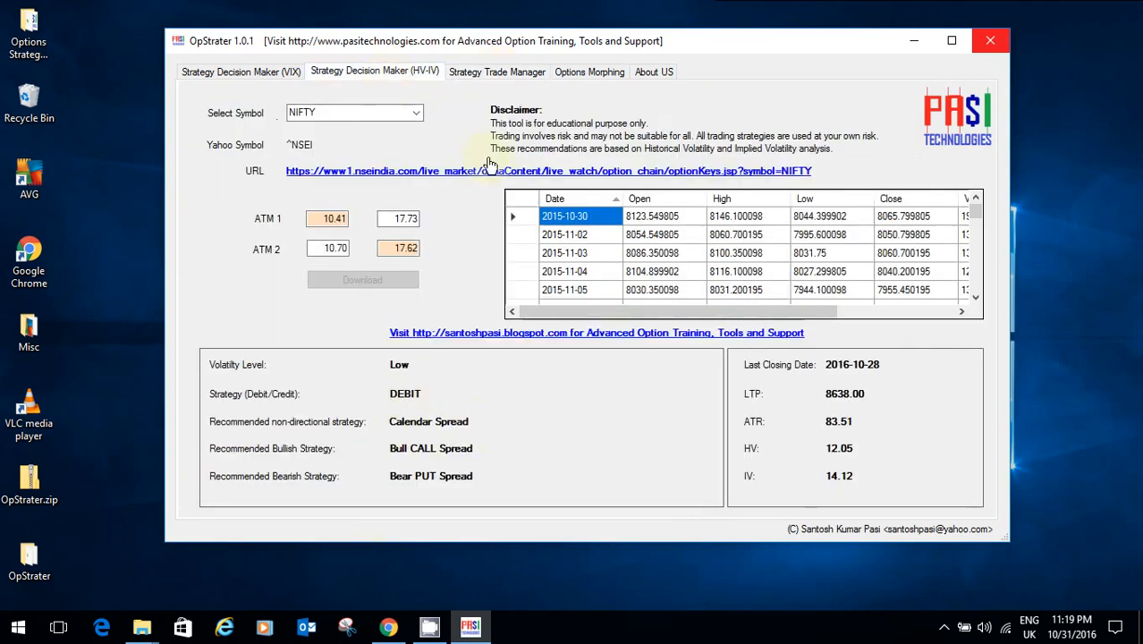
click(497, 75)
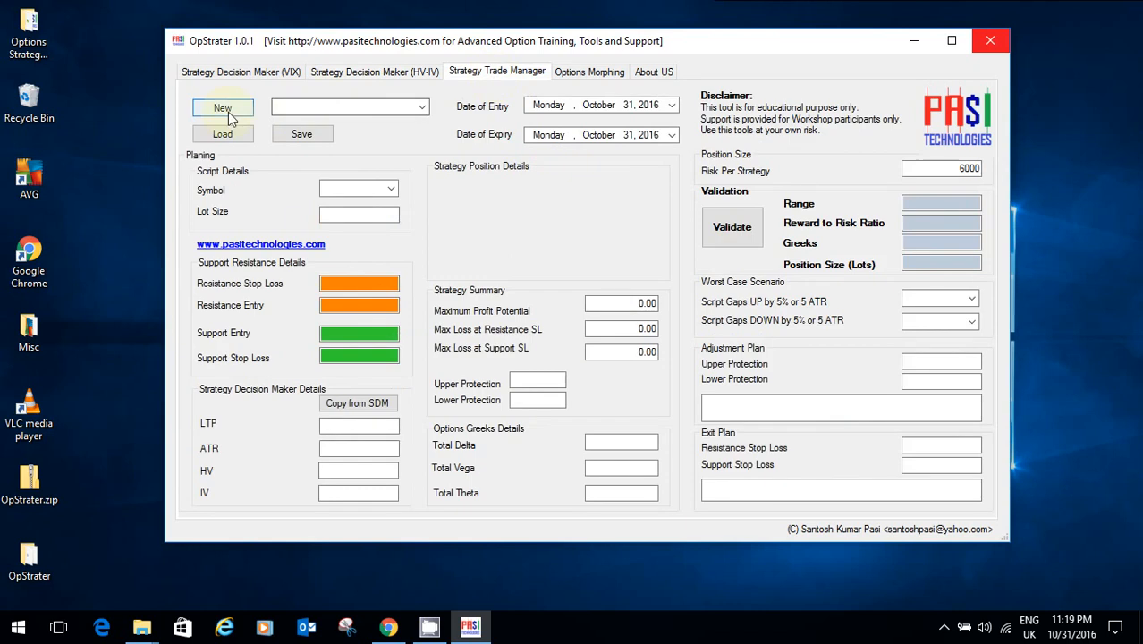
click(421, 109)
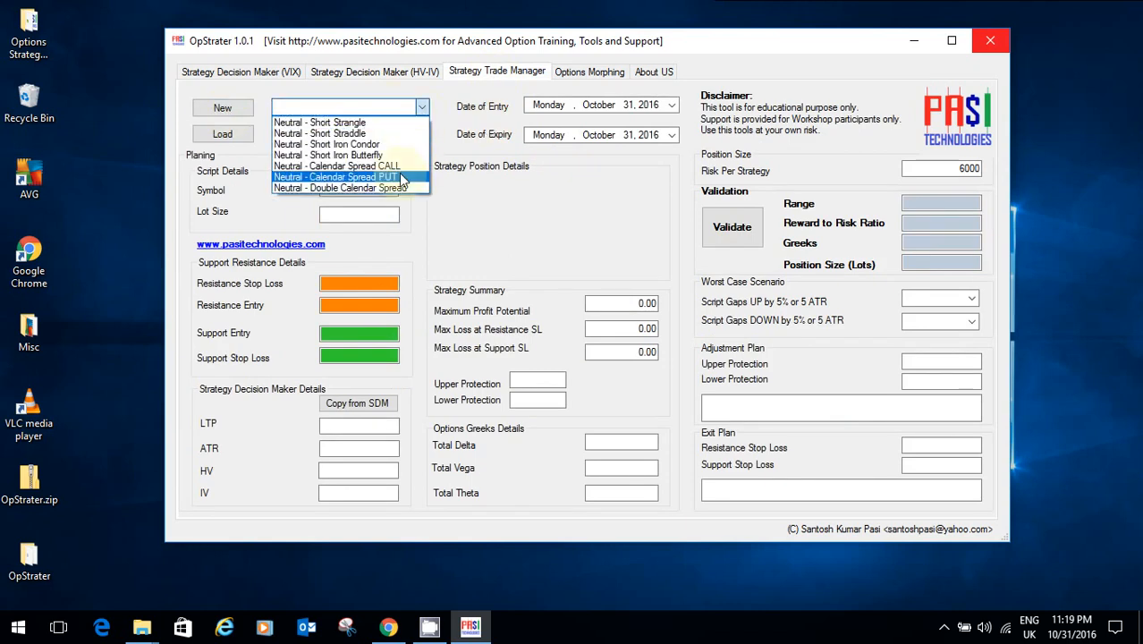
click(400, 178)
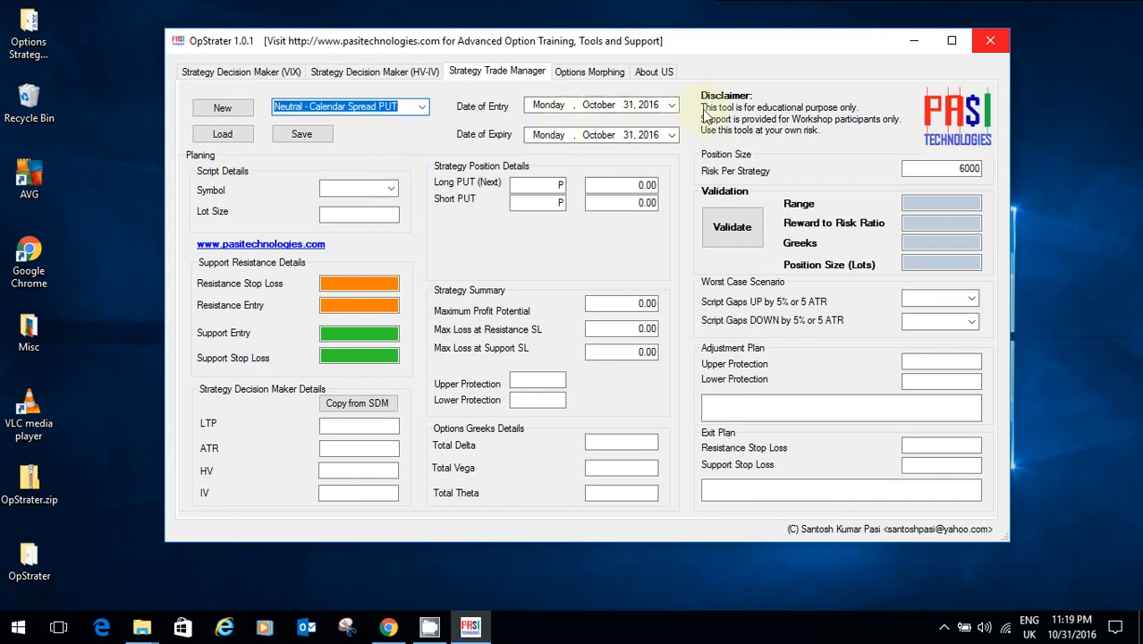
click(671, 135)
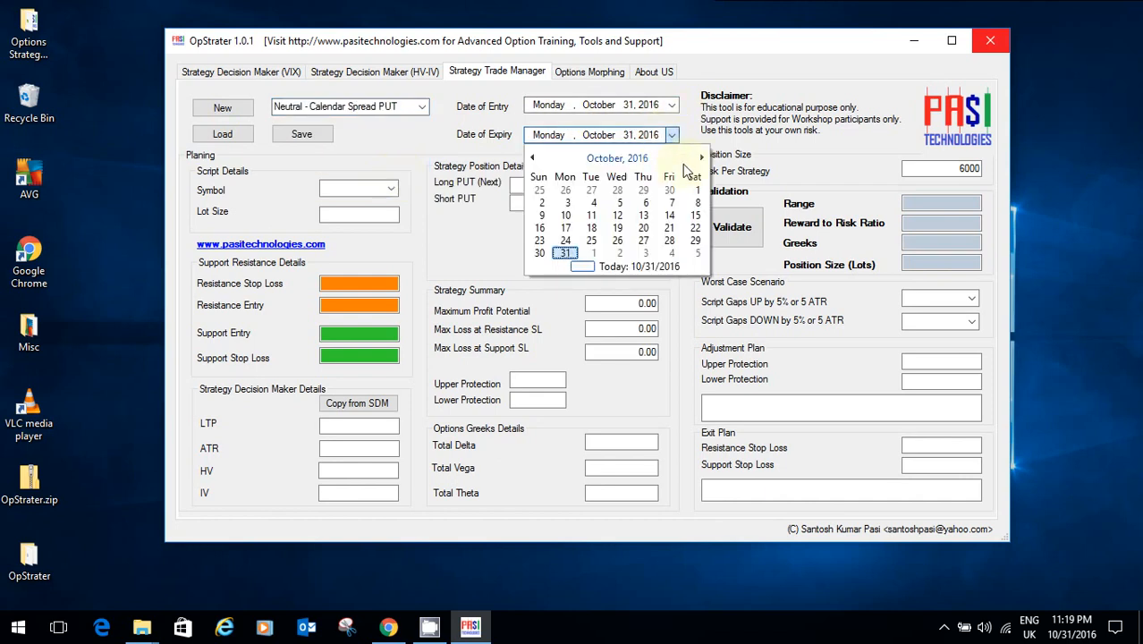
click(702, 158)
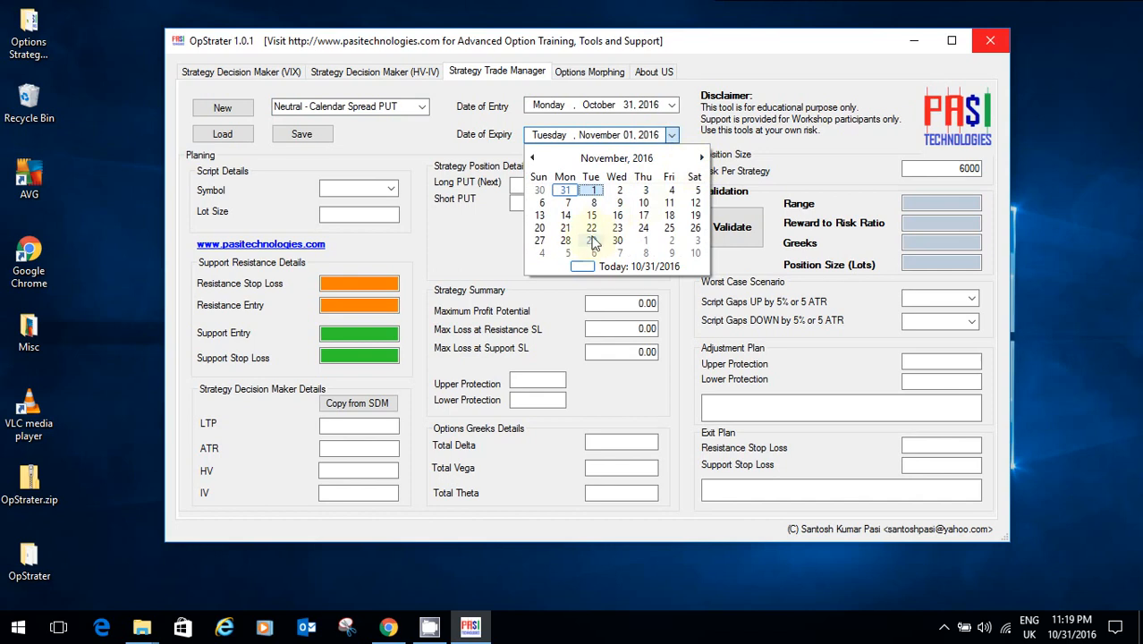
click(643, 229)
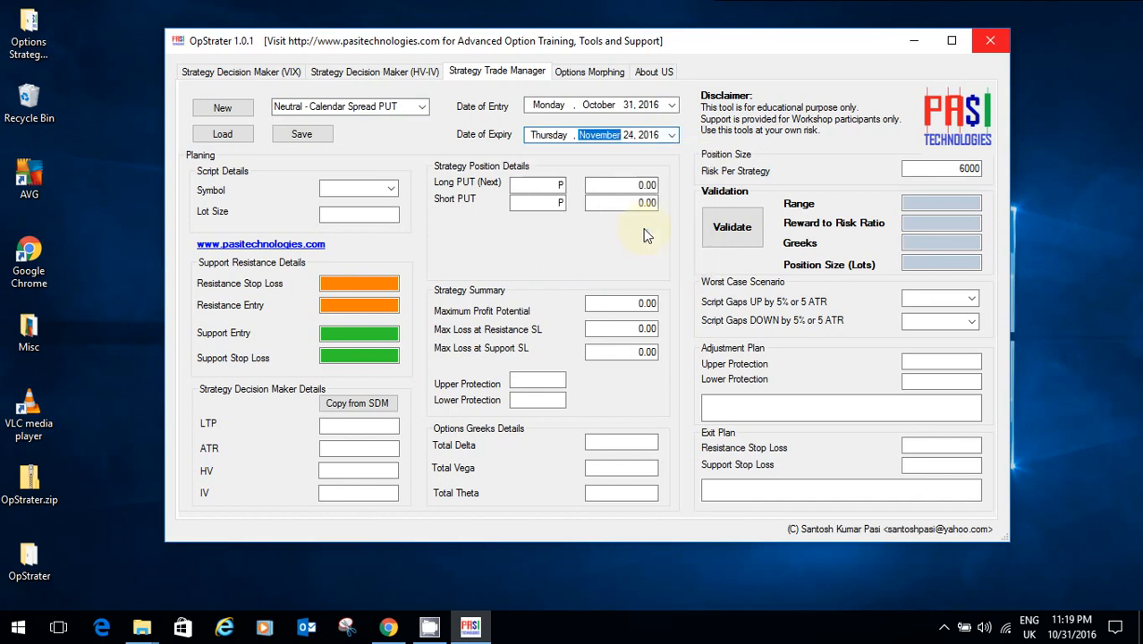
Step: Select NIFTY as the script symbol and cross-check the HV-IV decision page
click(391, 189)
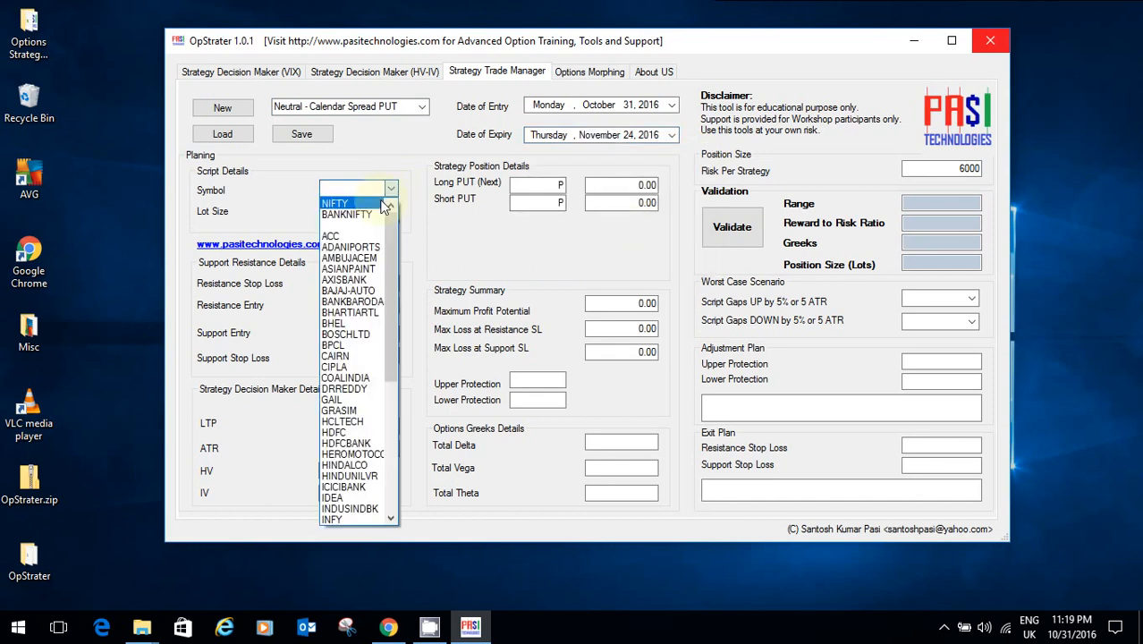
click(362, 199)
click(369, 212)
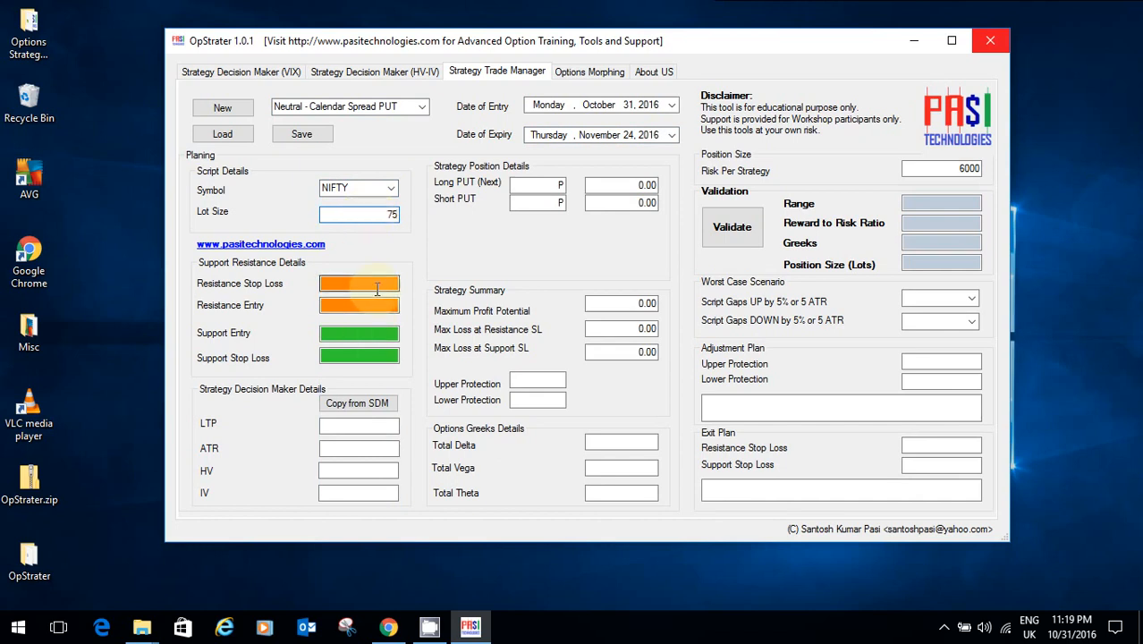
click(391, 76)
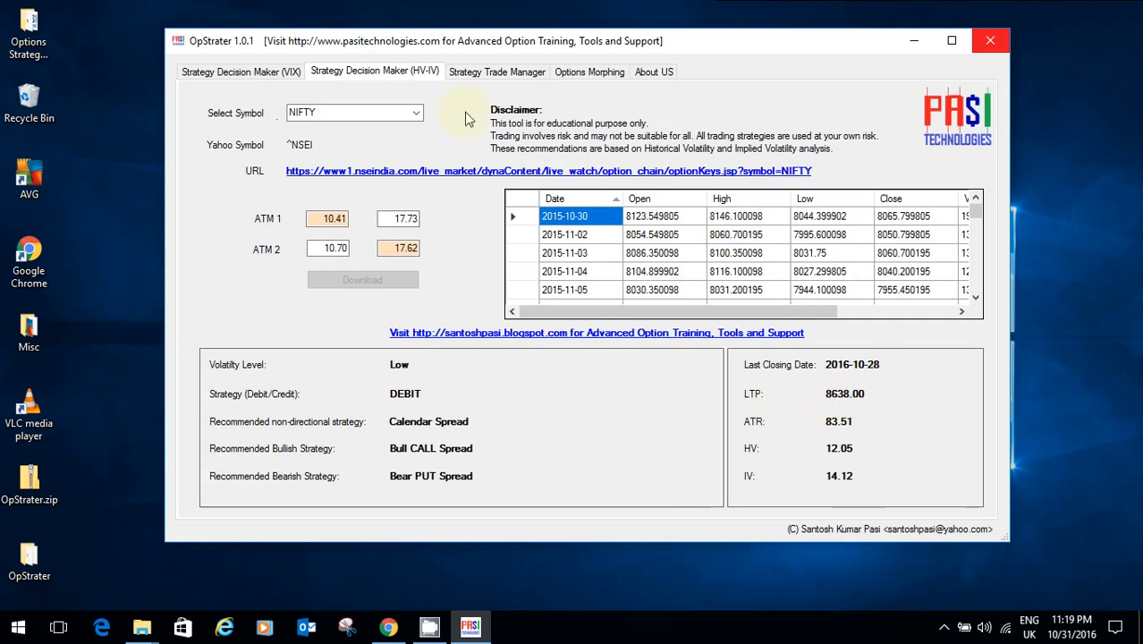
click(527, 73)
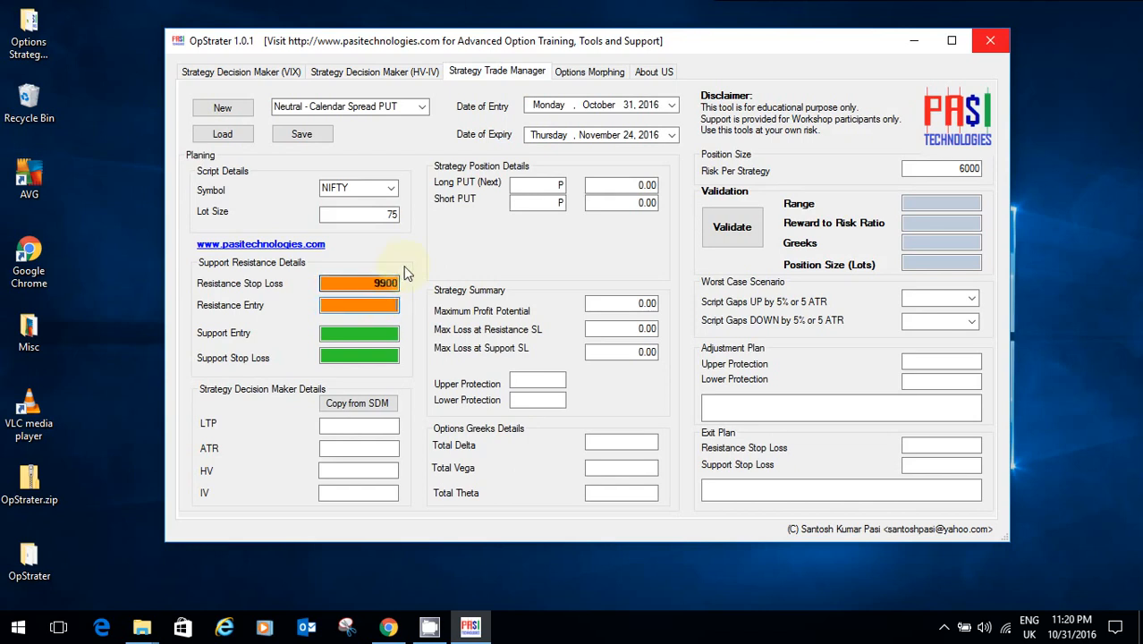
Step: Correct the resistance stop loss to 9100, then look back at the HV-IV page
drag(369, 282, 506, 309)
text(9)
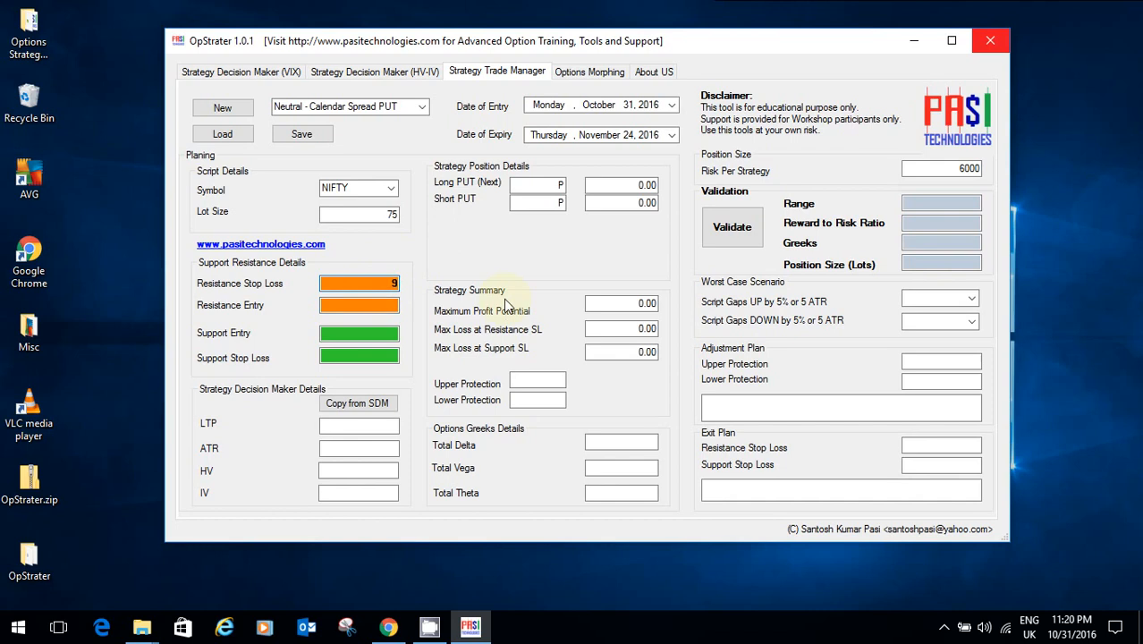
key(Tab)
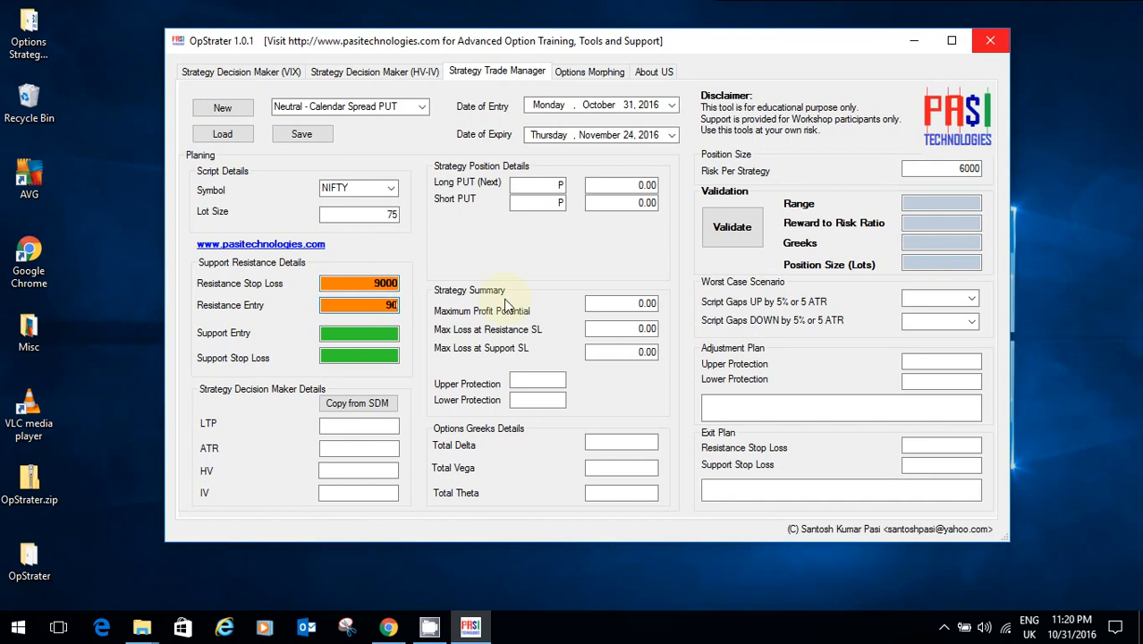
double_click(356, 283)
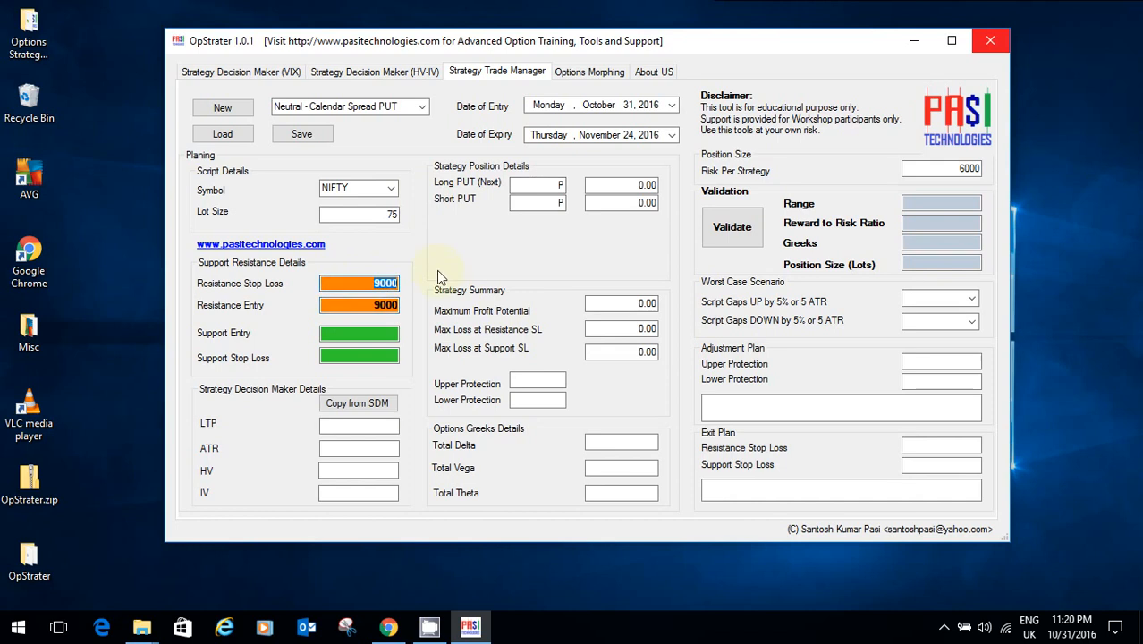
text(9100)
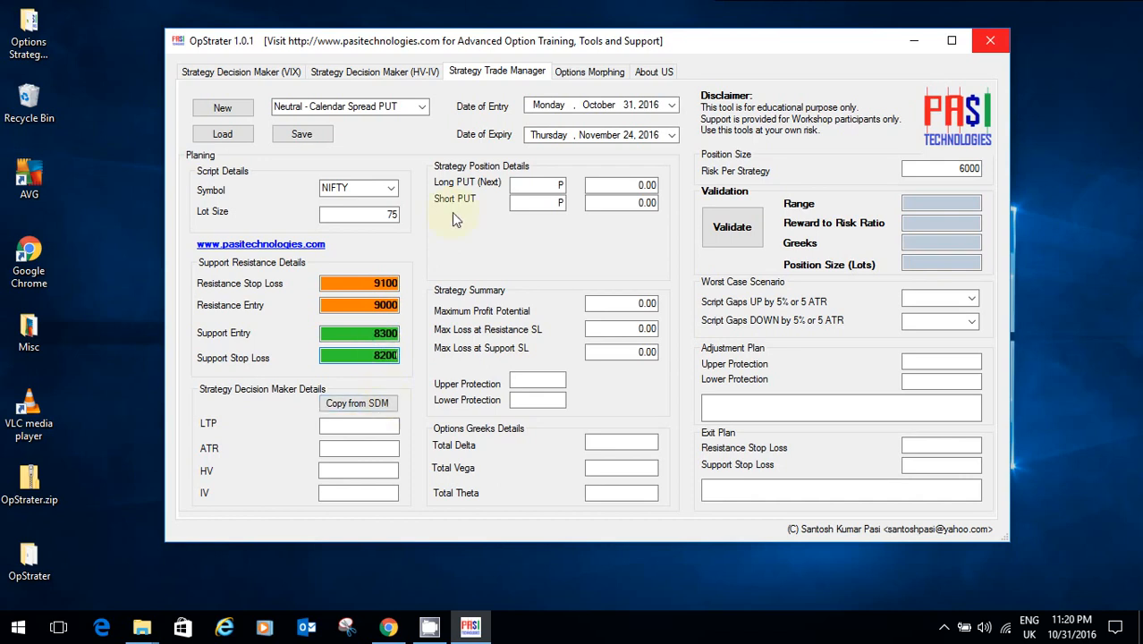
click(389, 72)
Step: Copy LTP, ATR, HV and IV from the decision maker and set both put strikes to 8600
click(451, 73)
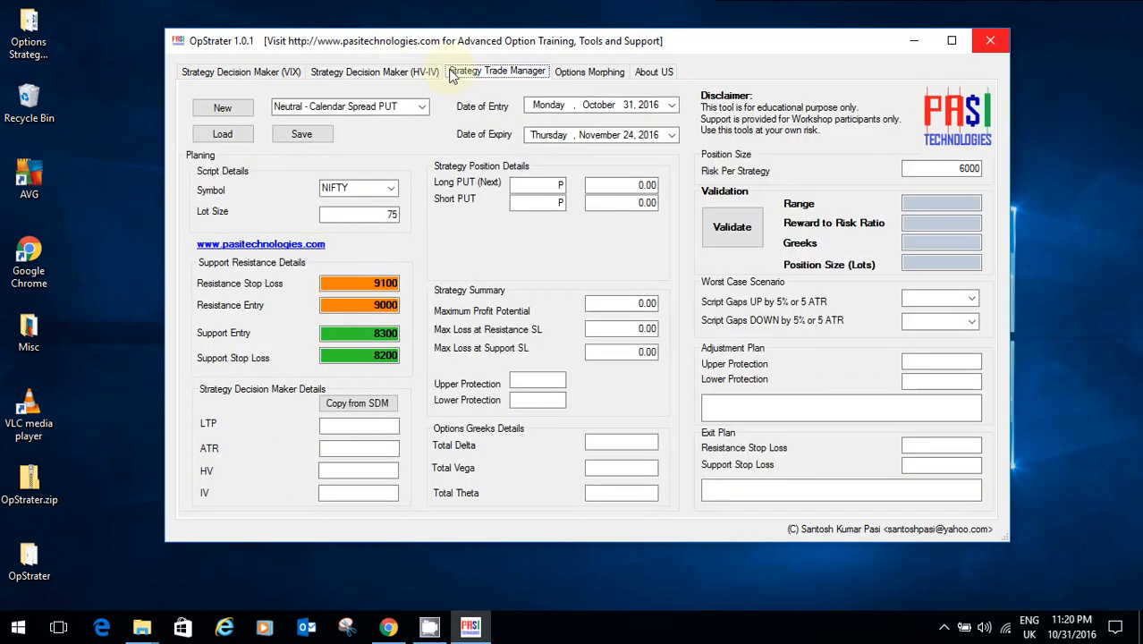
click(374, 403)
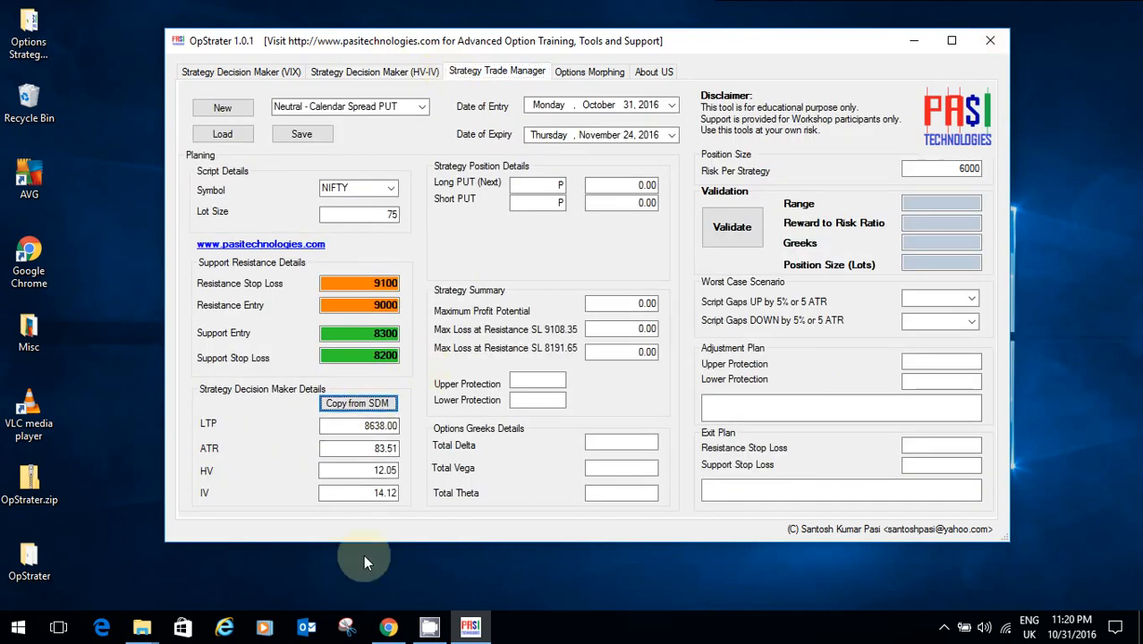
click(546, 189)
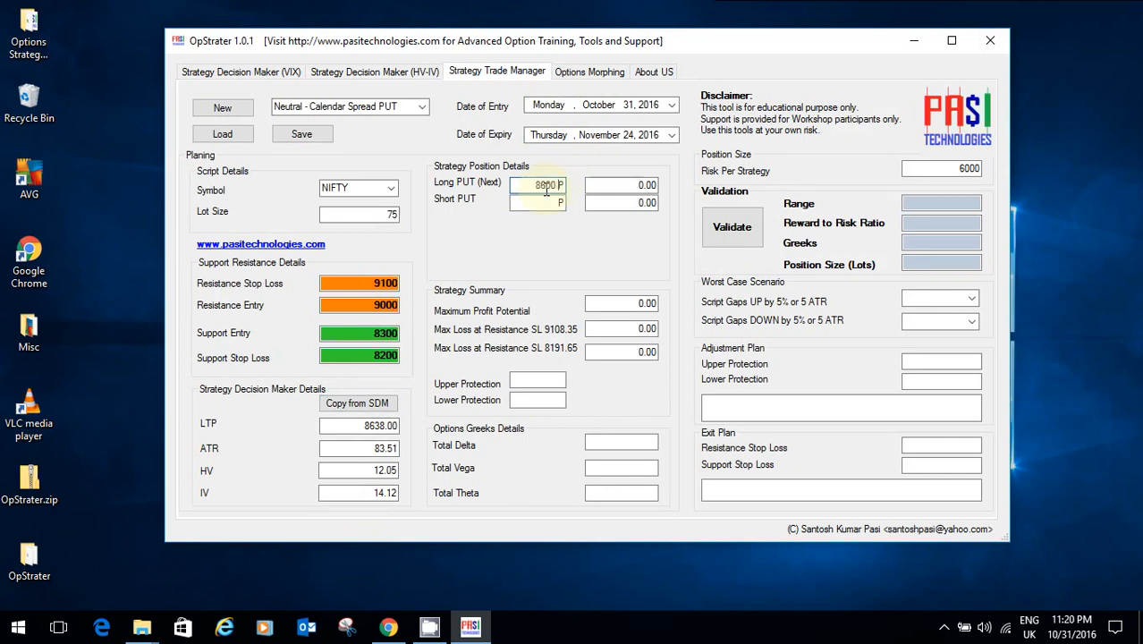
click(542, 202)
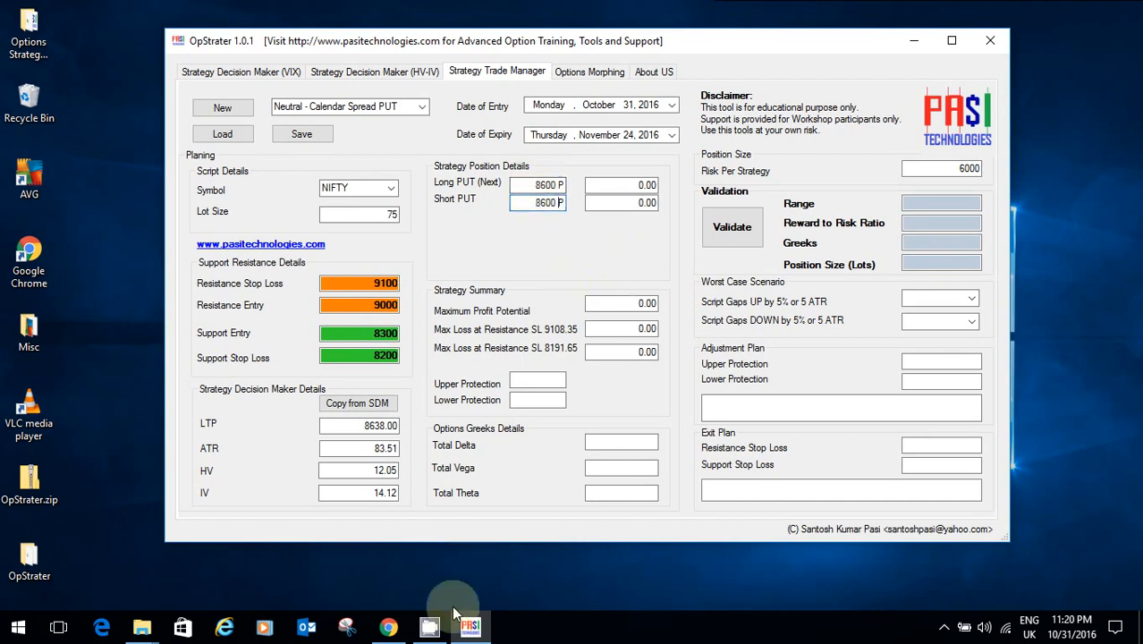
mouse_move(397, 631)
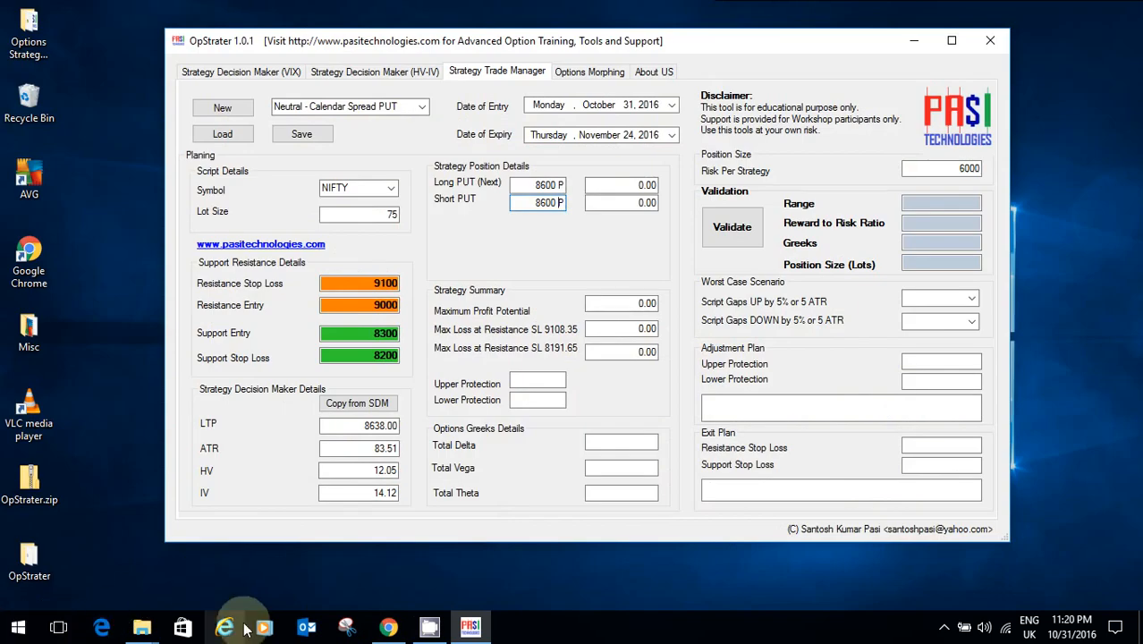
Step: Run OptionsOracle India Plugin.exe from the Options Strategy Premium Tools folder, then close the folder
mouse_move(148, 621)
click(268, 563)
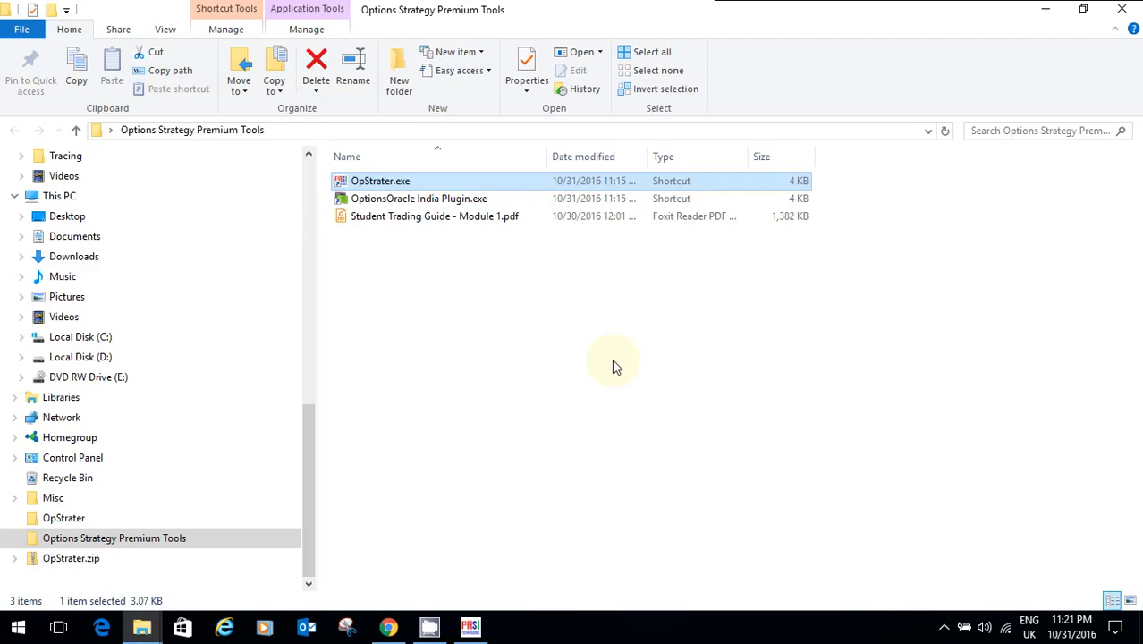
click(424, 197)
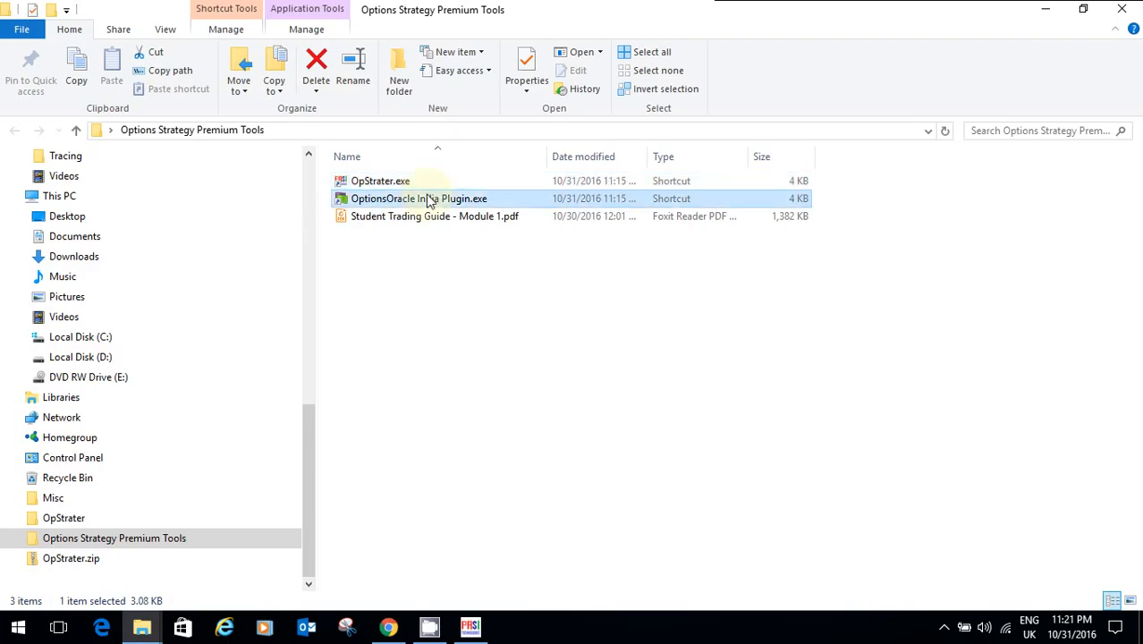
click(1113, 9)
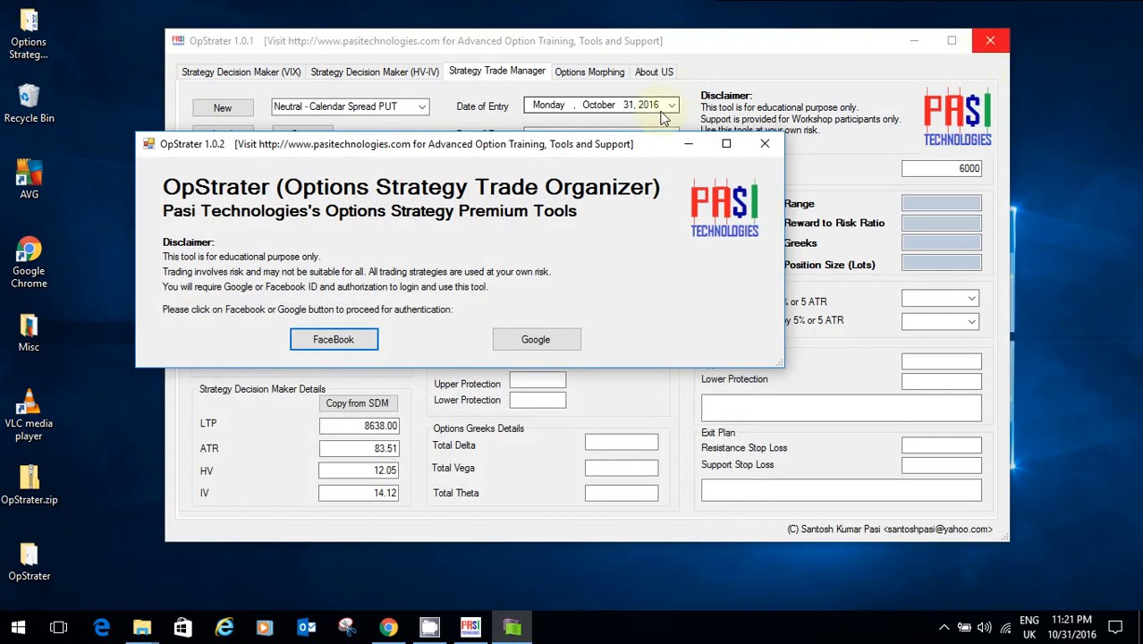
Step: Sign in with Facebook, load NIFTY option data, and filter the chain to 24 Nov expiry
click(371, 338)
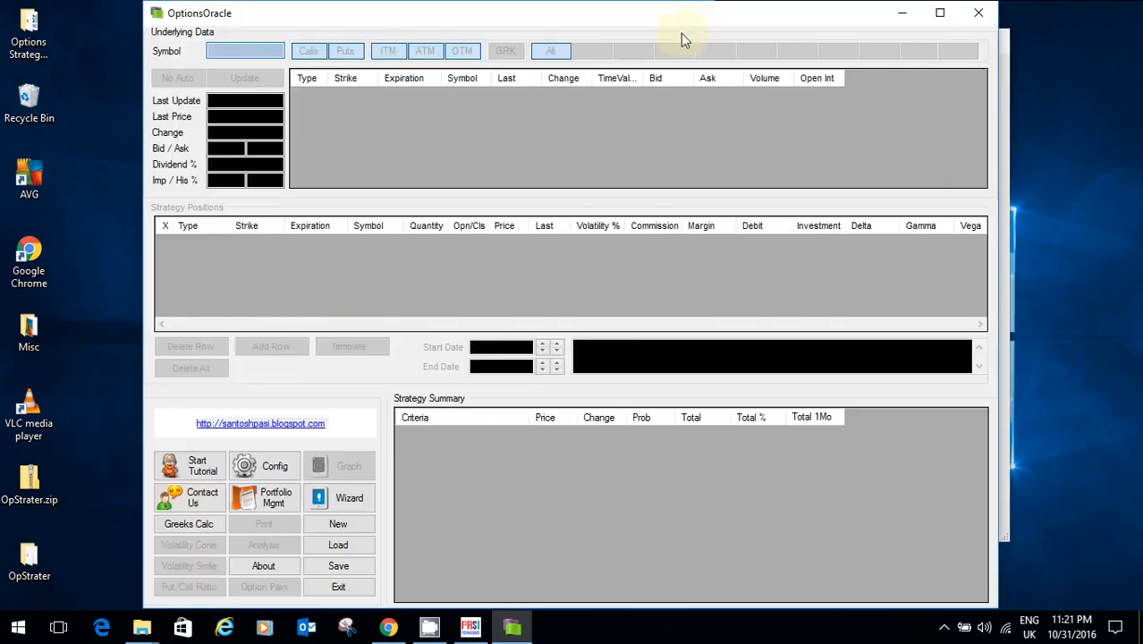
text(NIFTY)
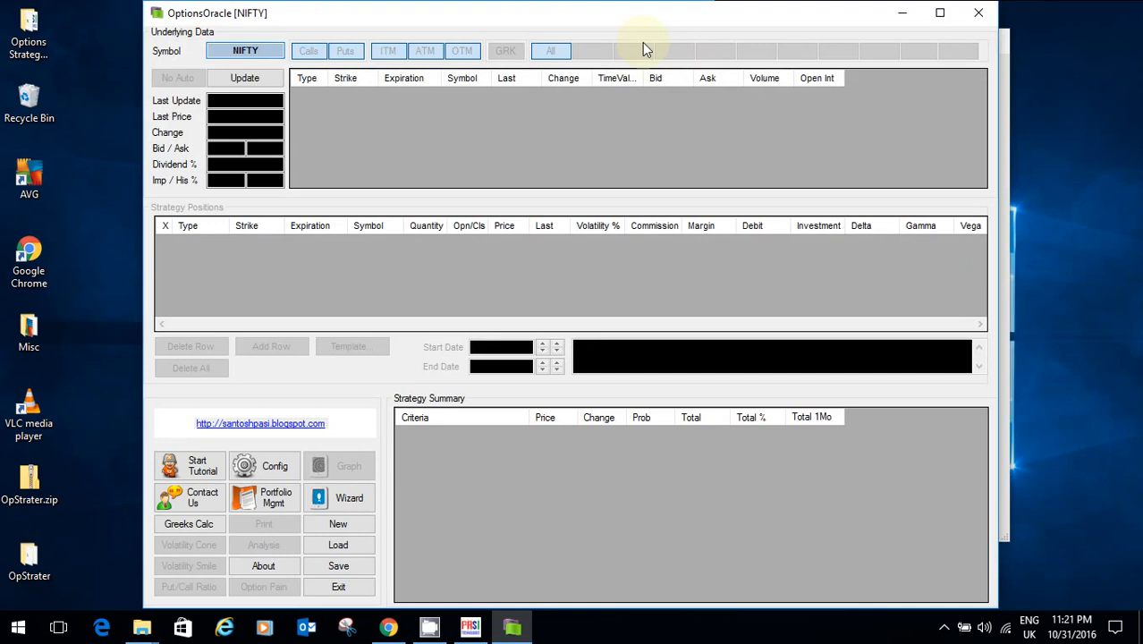
key(Return)
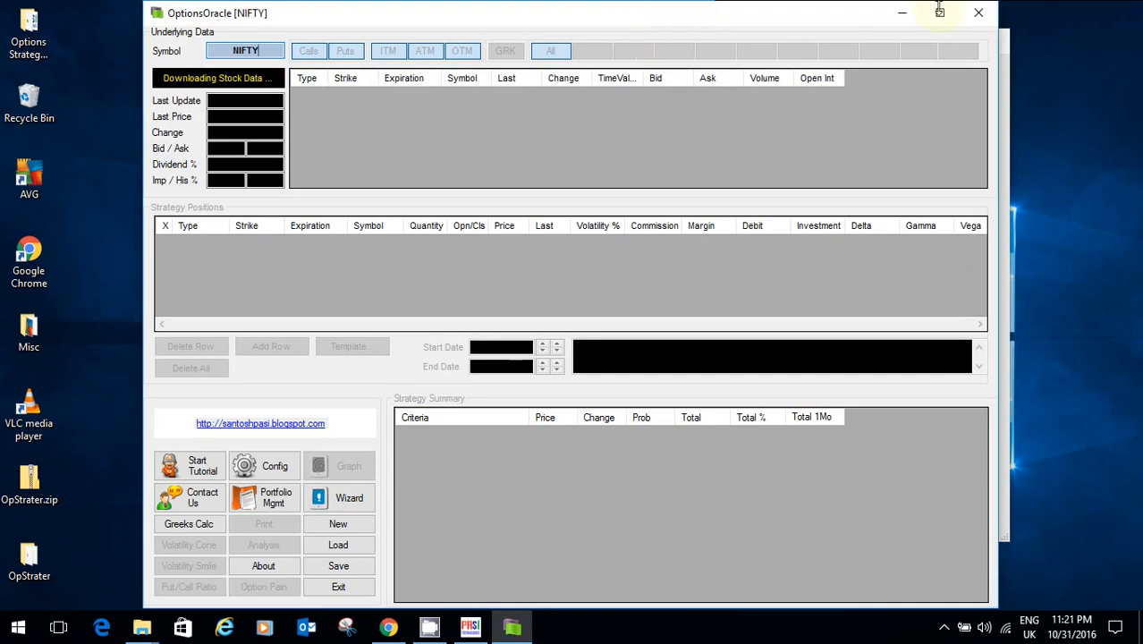
click(902, 20)
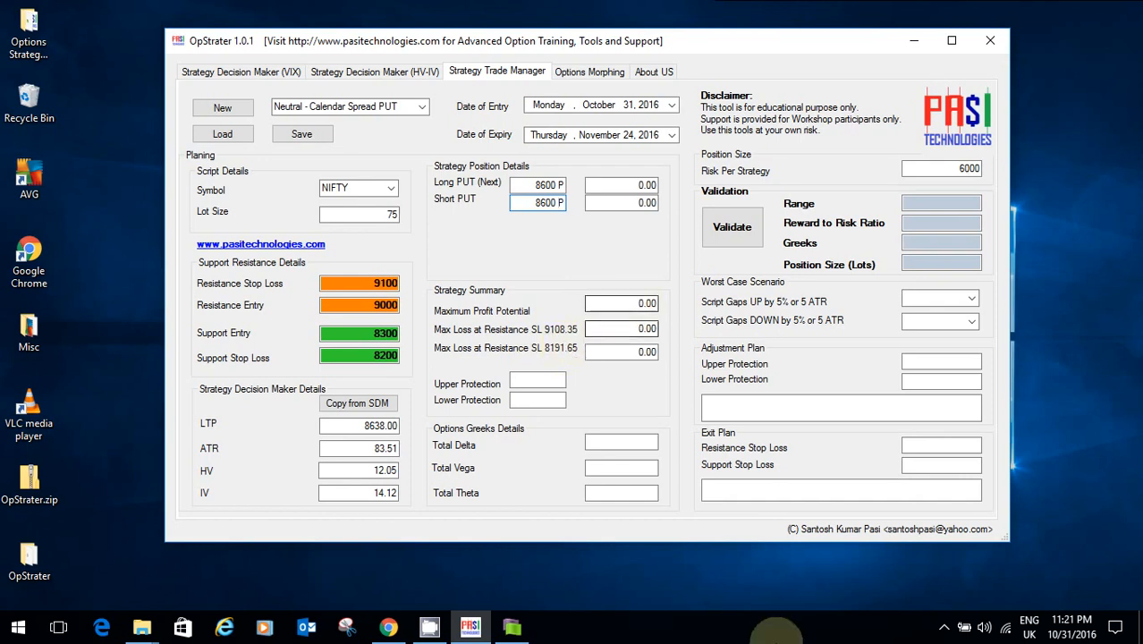
click(515, 628)
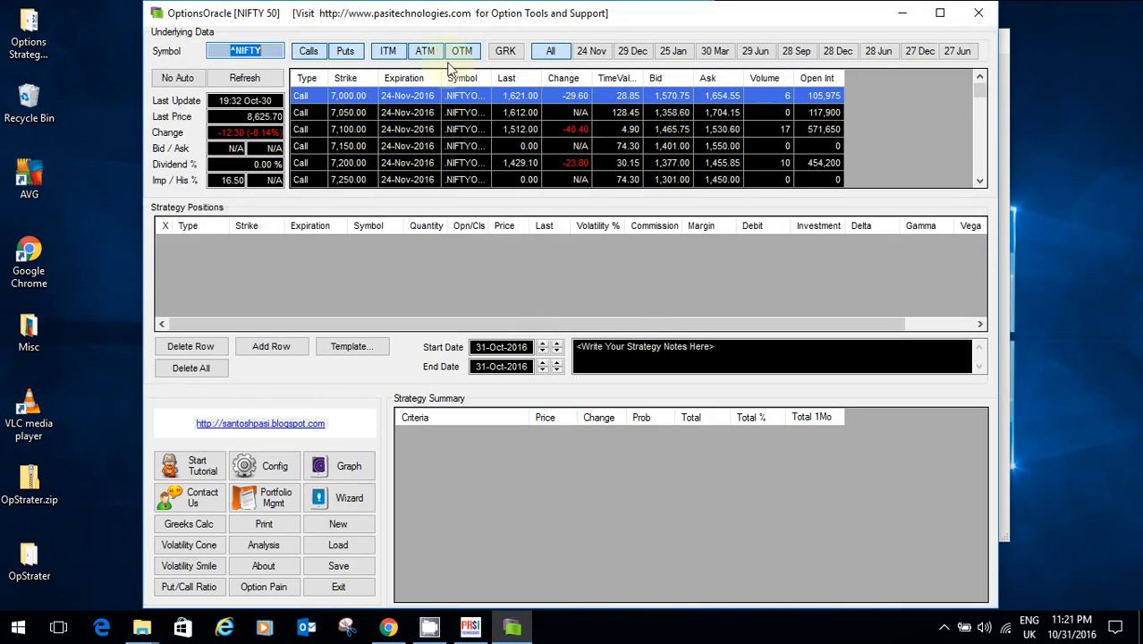
click(592, 51)
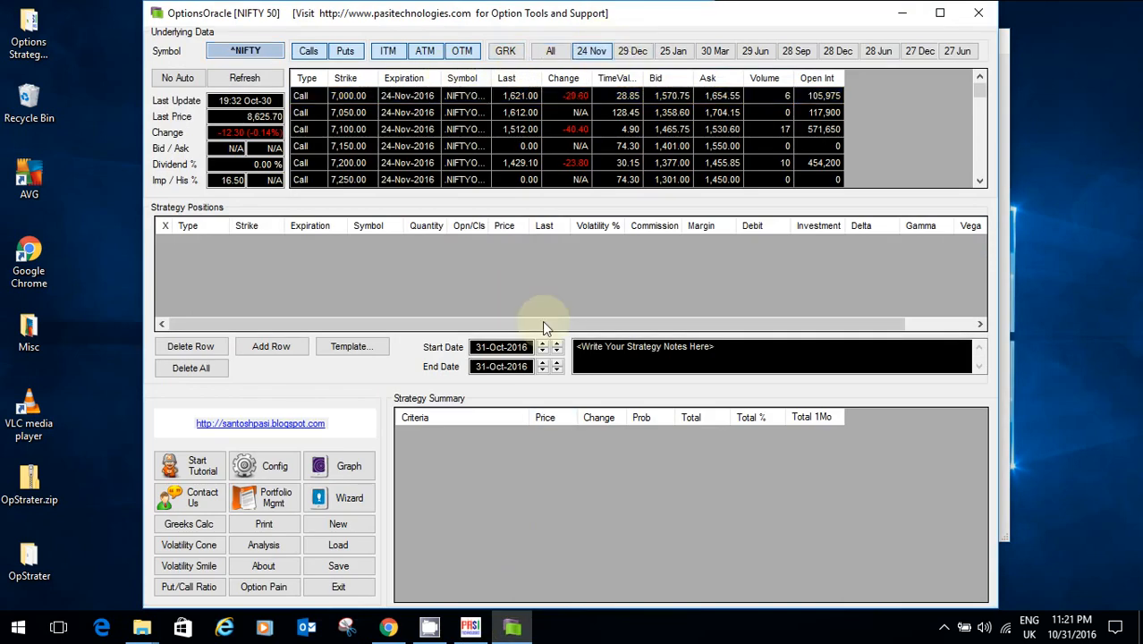
Step: Apply the Neutral: Put Calendar Spread strategy template
click(349, 347)
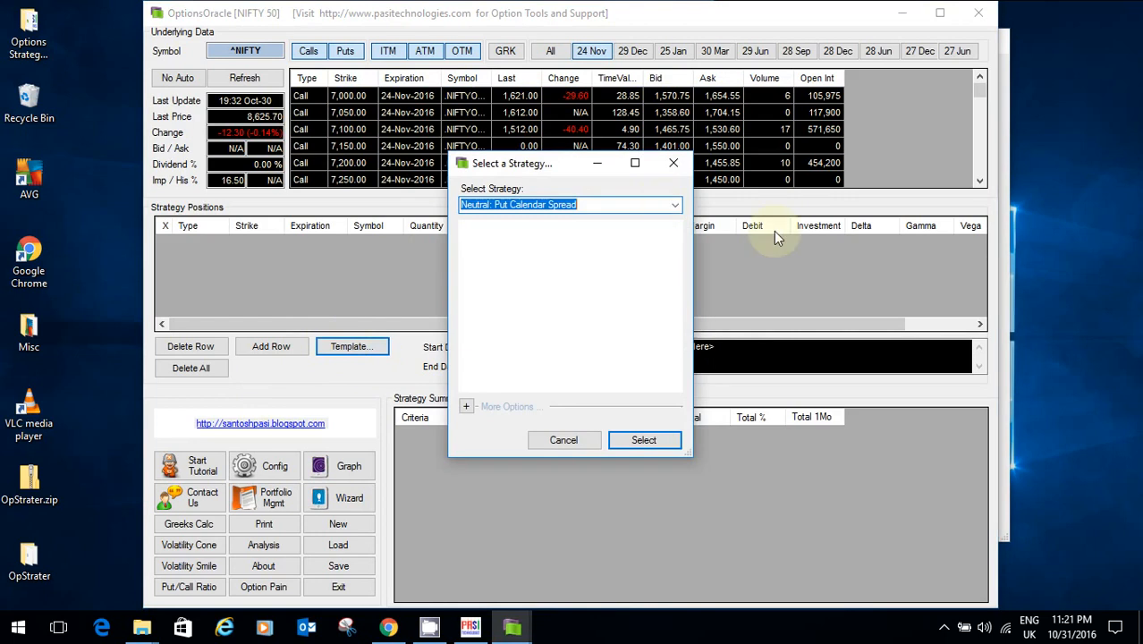
click(678, 204)
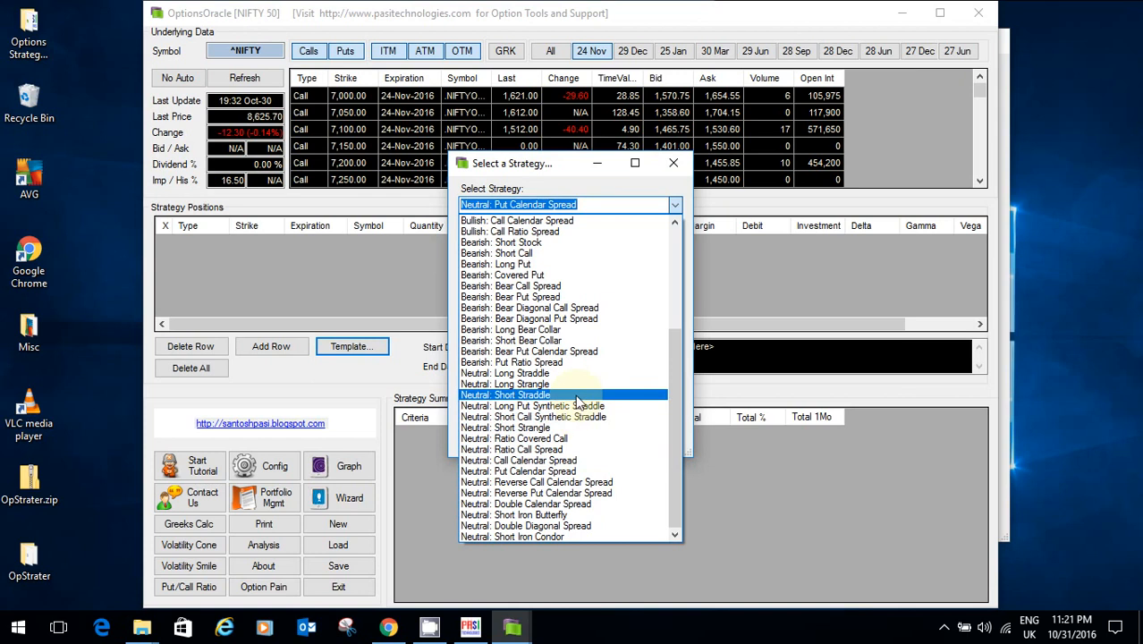
click(586, 471)
click(638, 440)
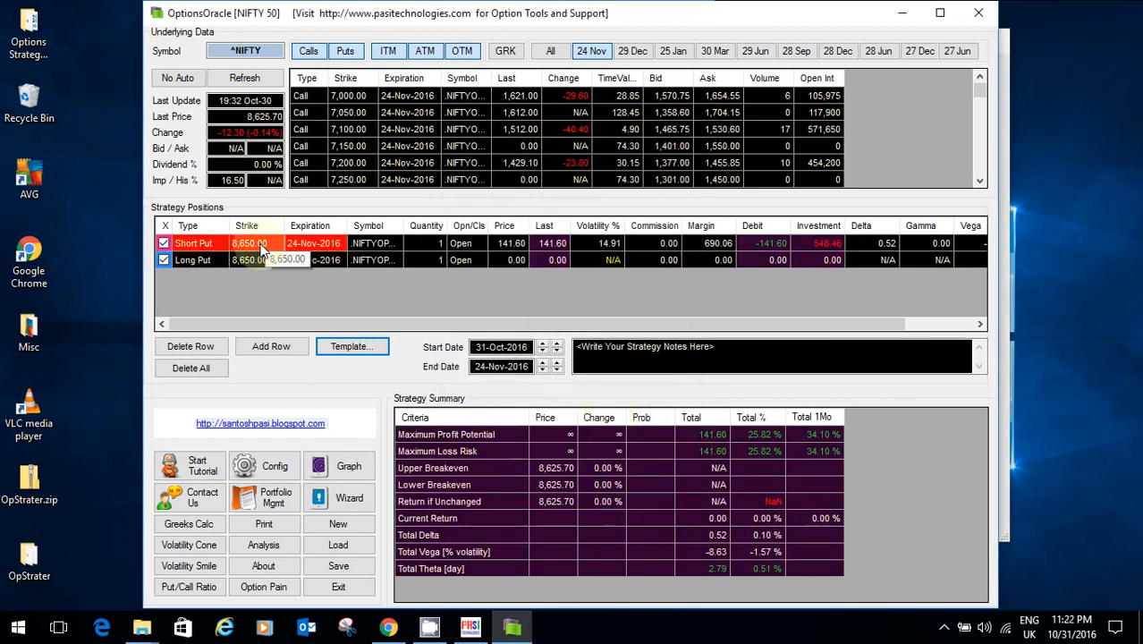
Step: Set both the short 24 Nov put and long 29 Dec put strikes to 8,600
click(271, 246)
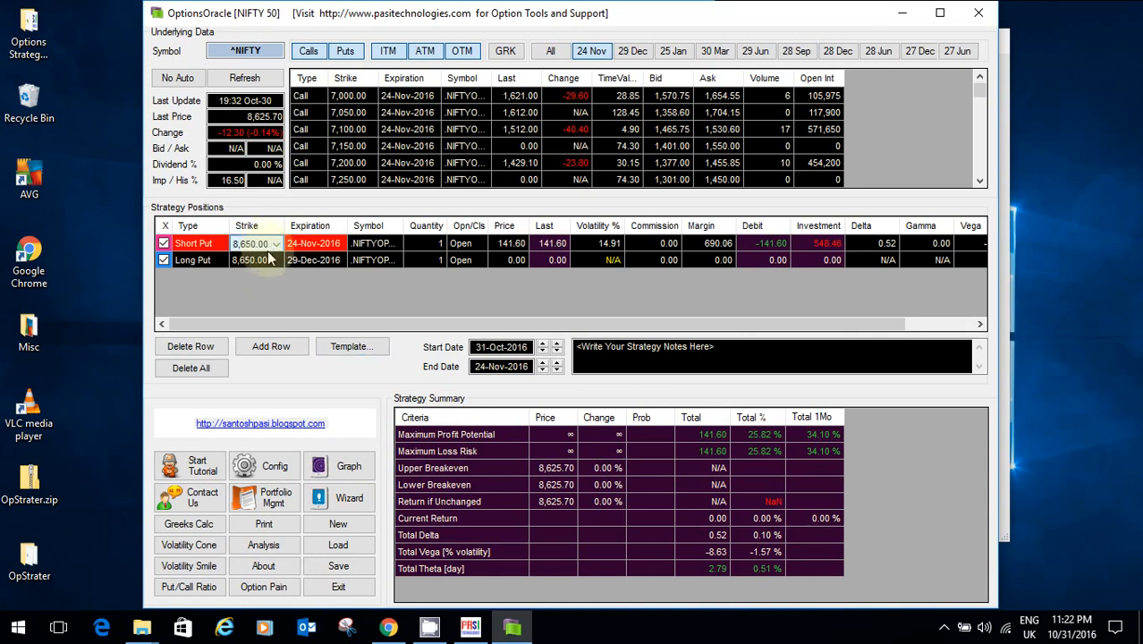
click(274, 246)
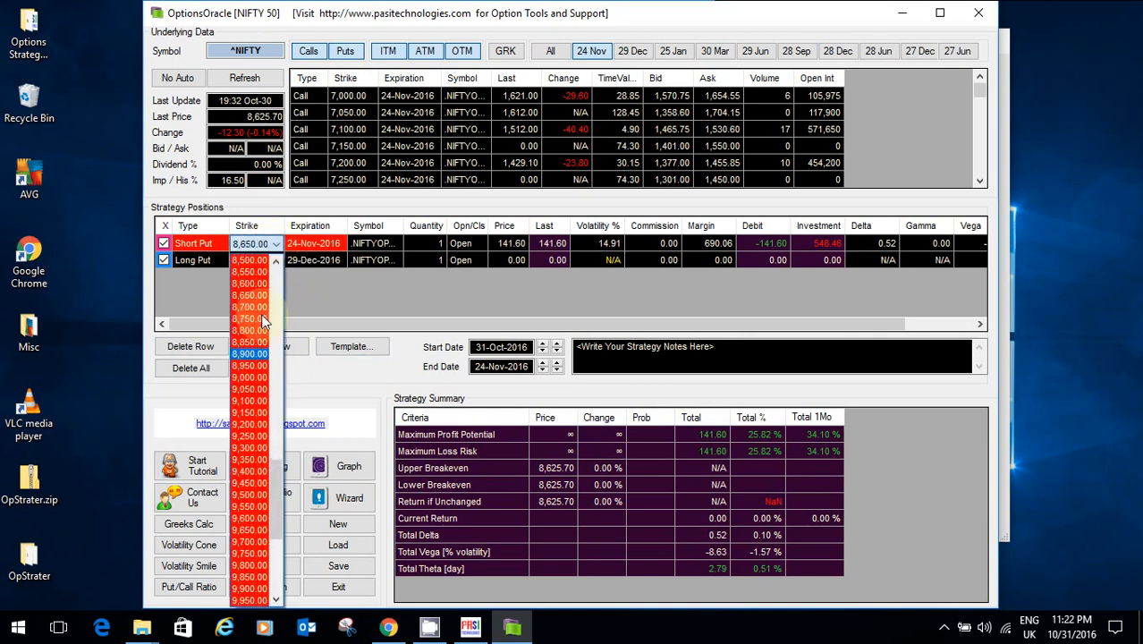
click(252, 284)
click(270, 263)
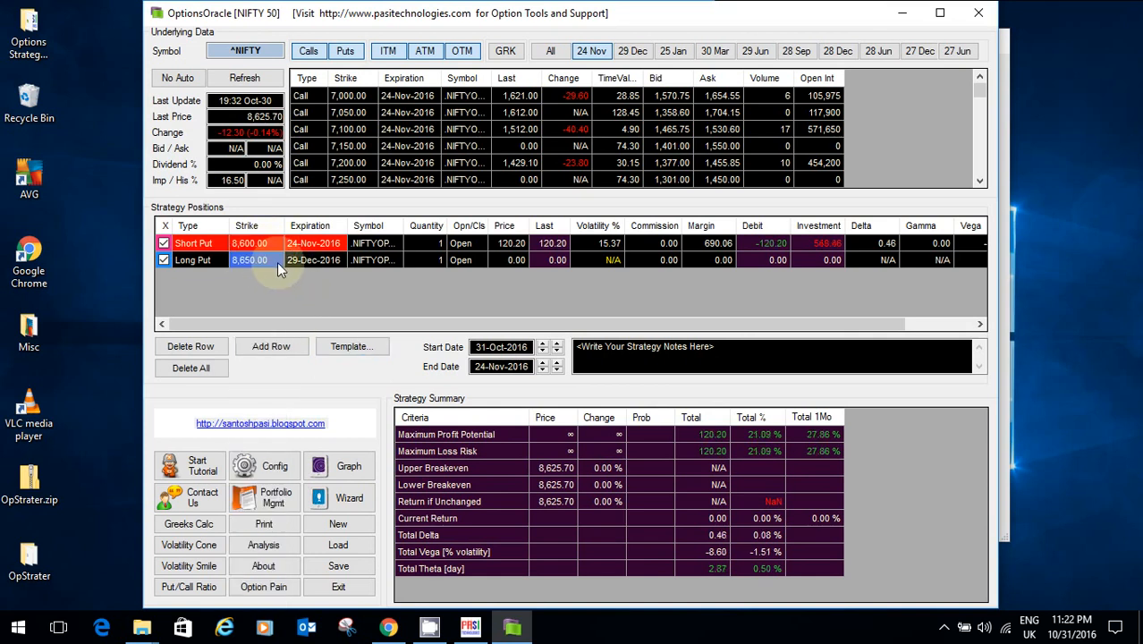
click(278, 260)
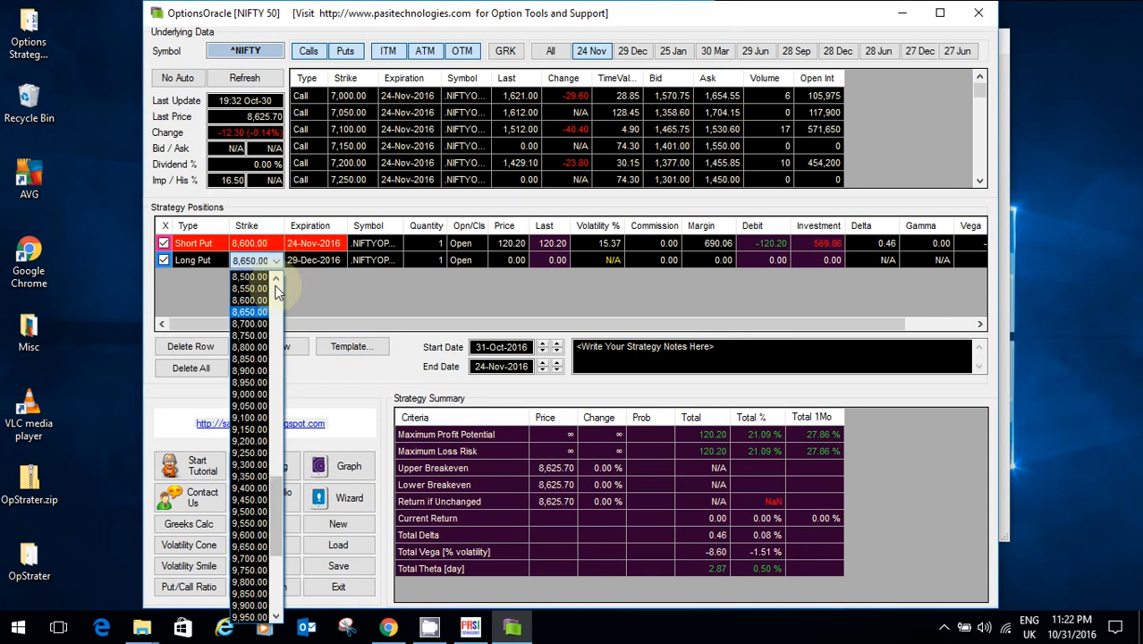
click(265, 301)
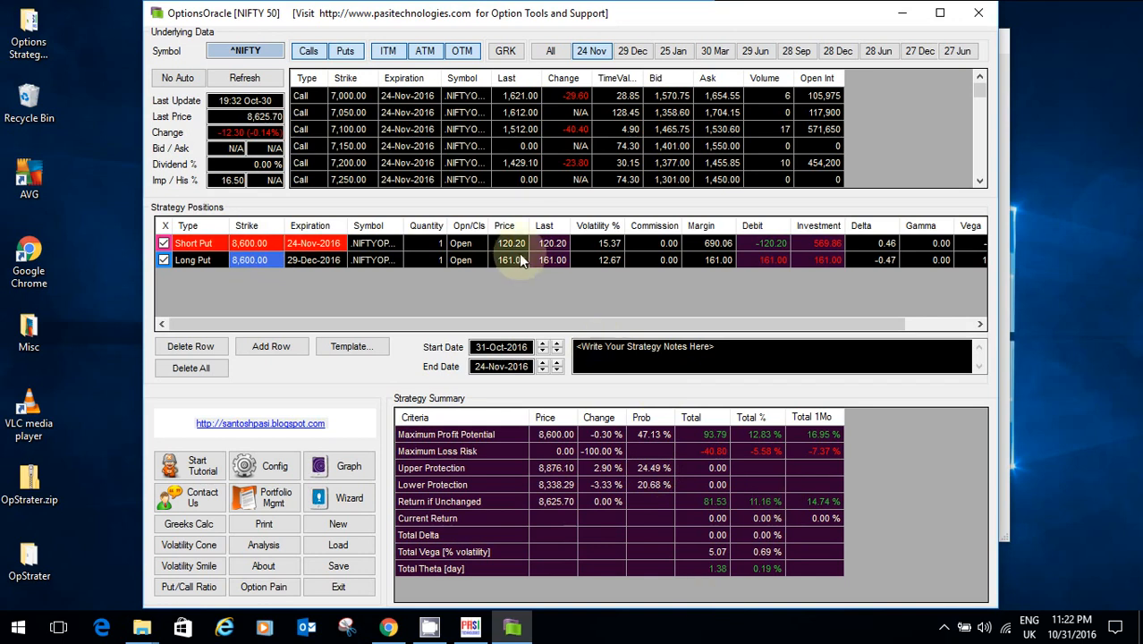
Step: Enter the put premiums from OptionsOracle: short put 120.20 and long put 161.00
key(alt+Tab)
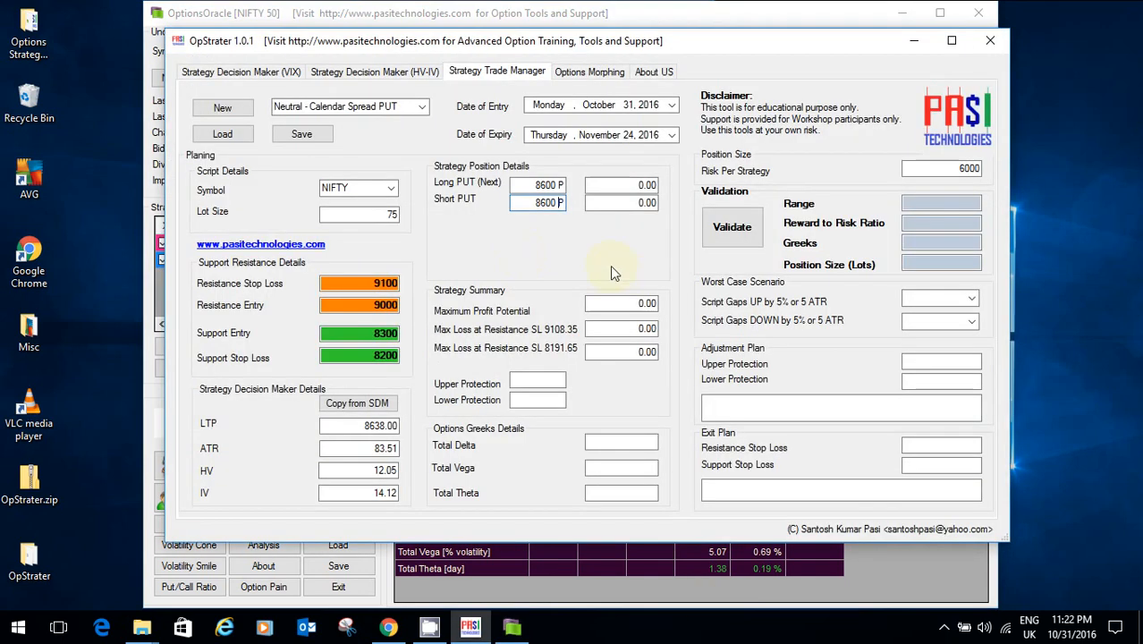
click(647, 185)
click(652, 204)
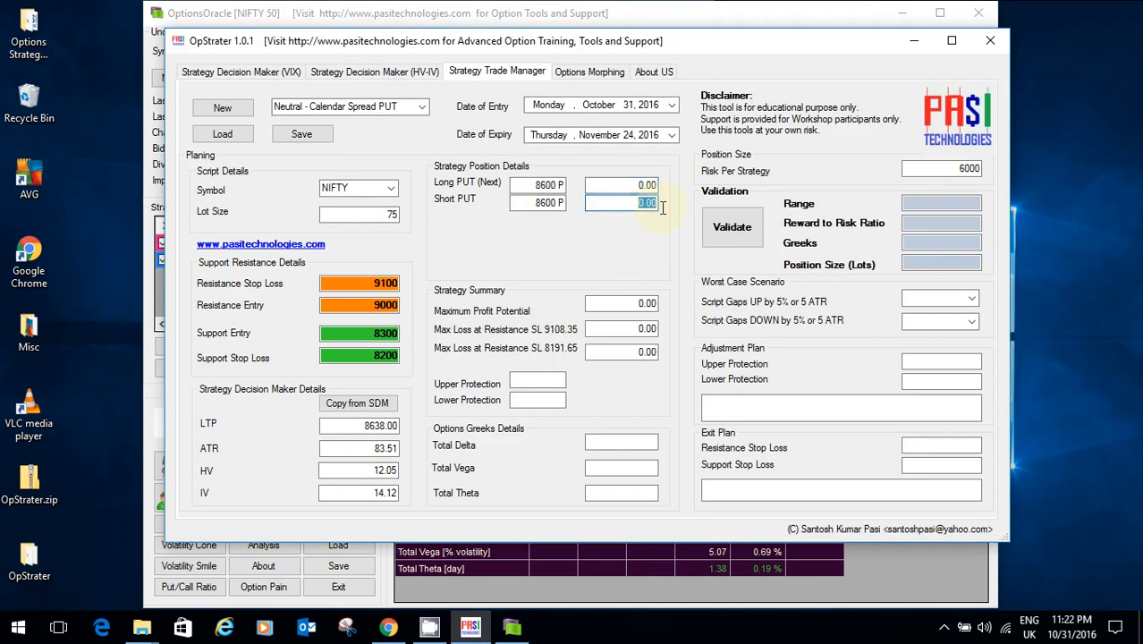
text(120.20)
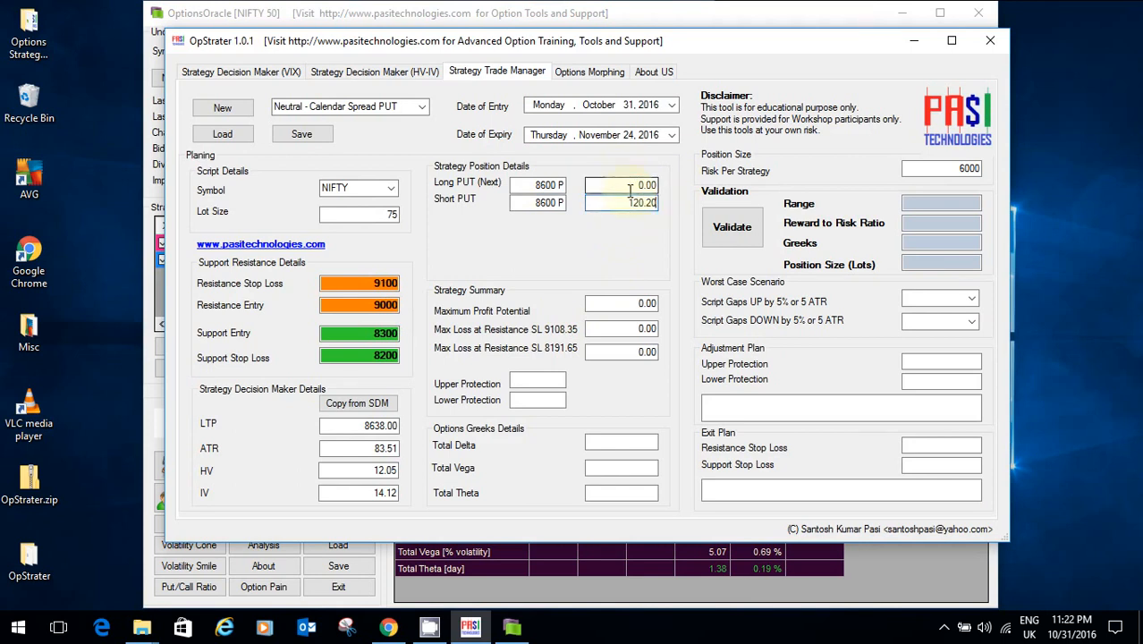
drag(632, 189, 661, 191)
key(alt+Tab)
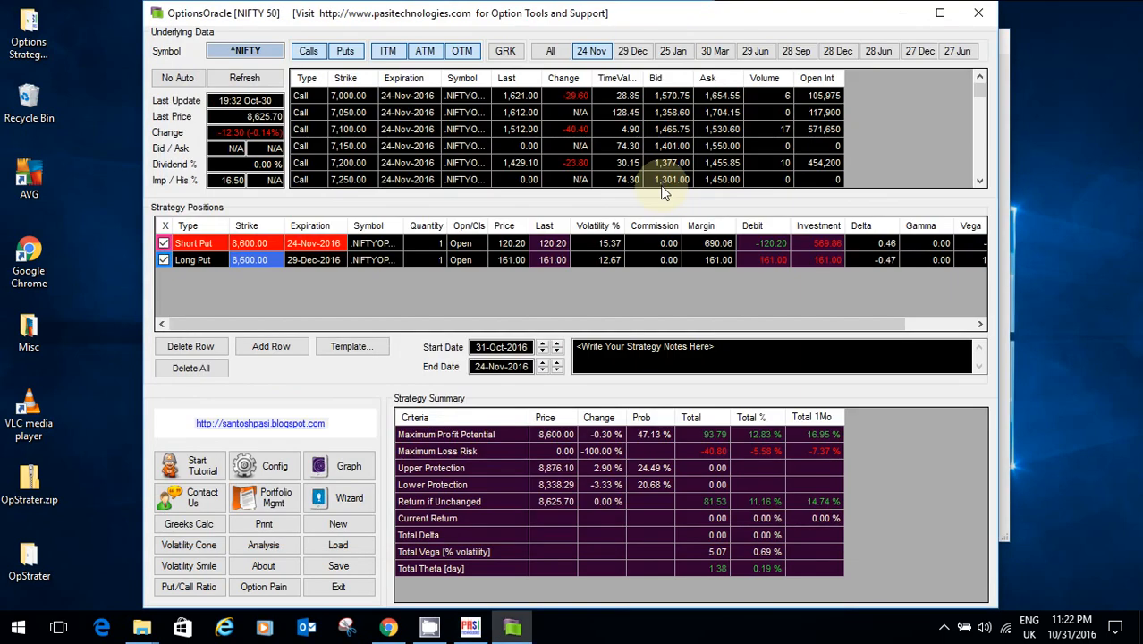
key(alt+Tab)
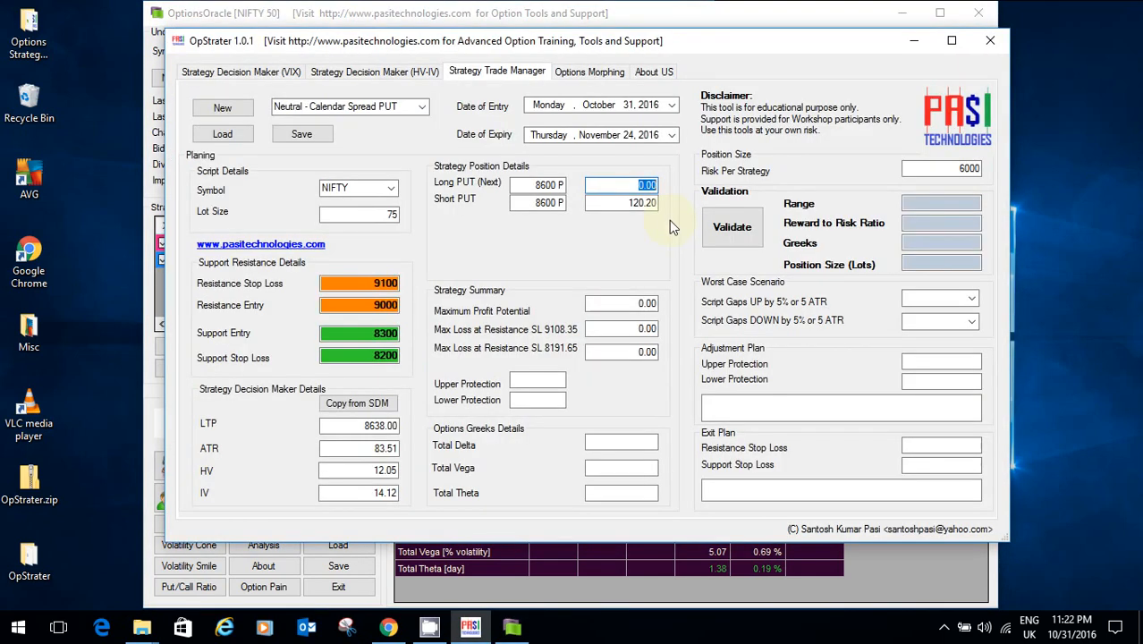
text(161.00)
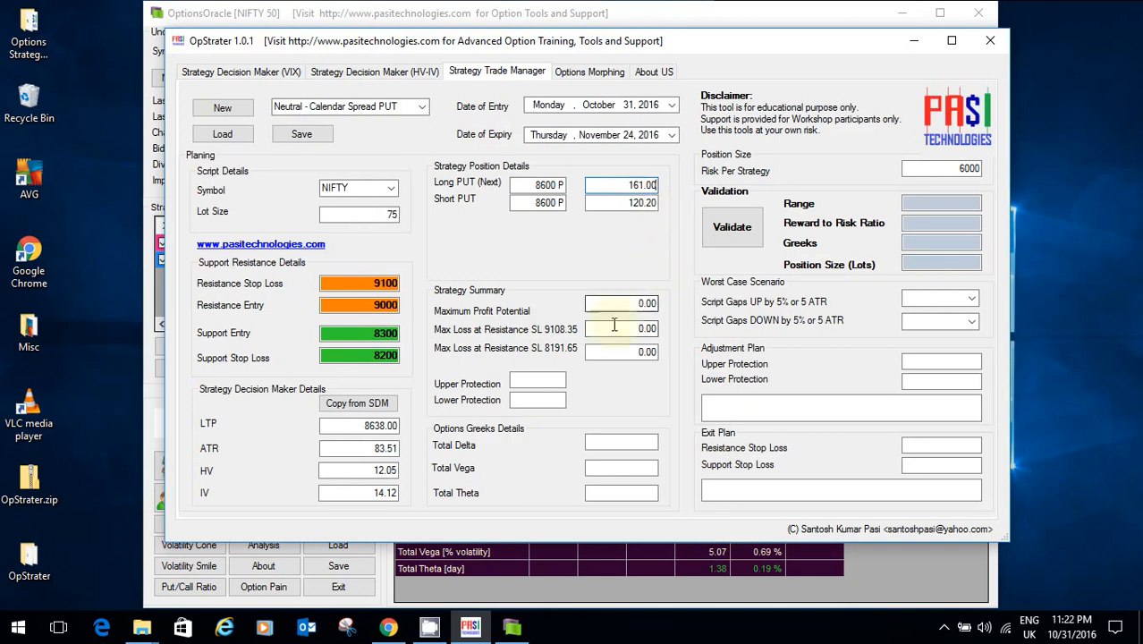
key(alt+Tab)
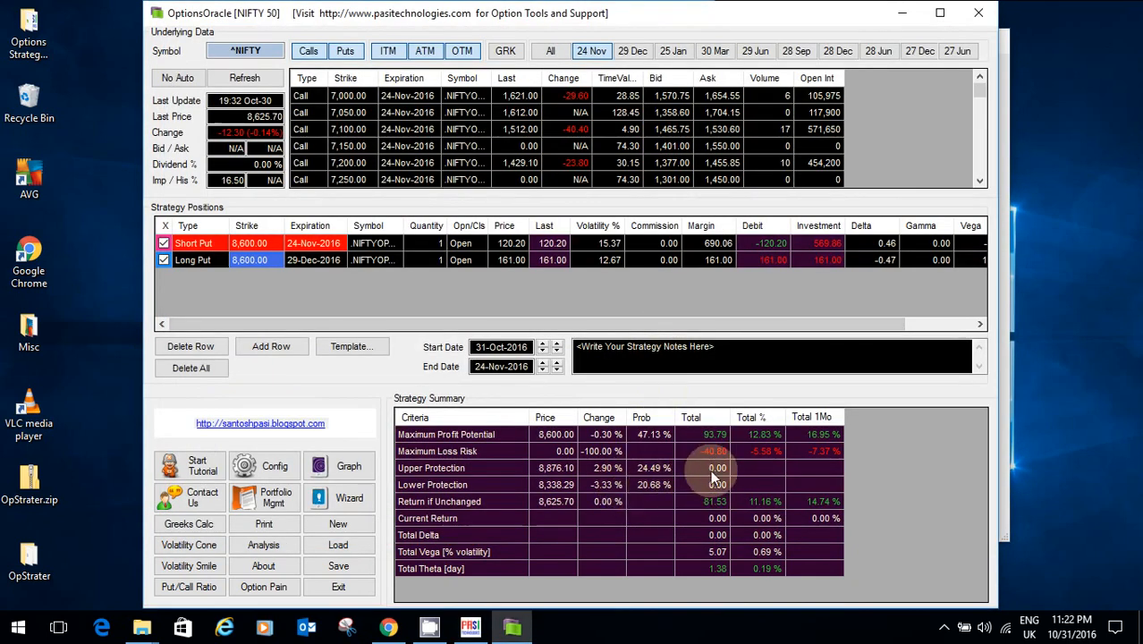
key(alt+Tab)
Step: Record 93.70 as the Maximum Profit Potential
click(592, 304)
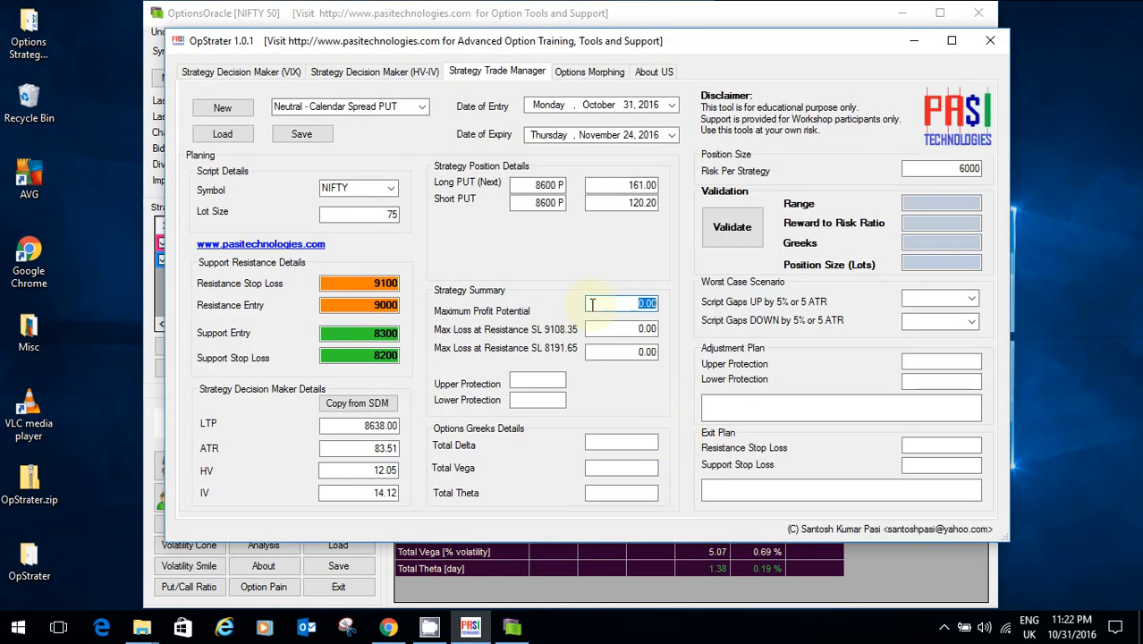
text(93.70)
click(615, 330)
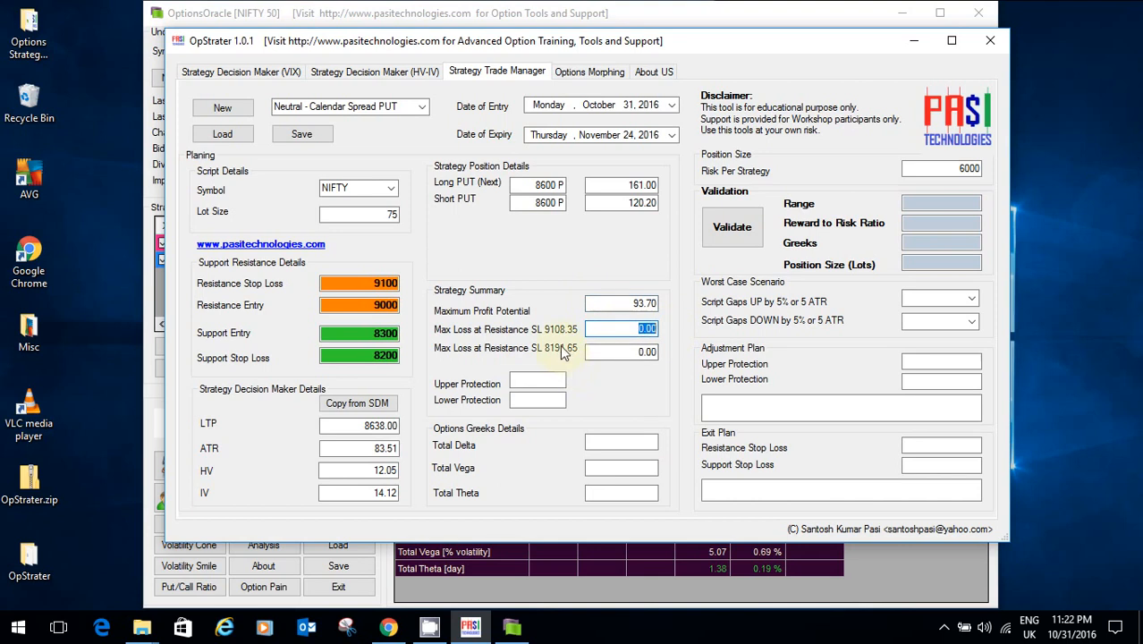
key(alt+Tab)
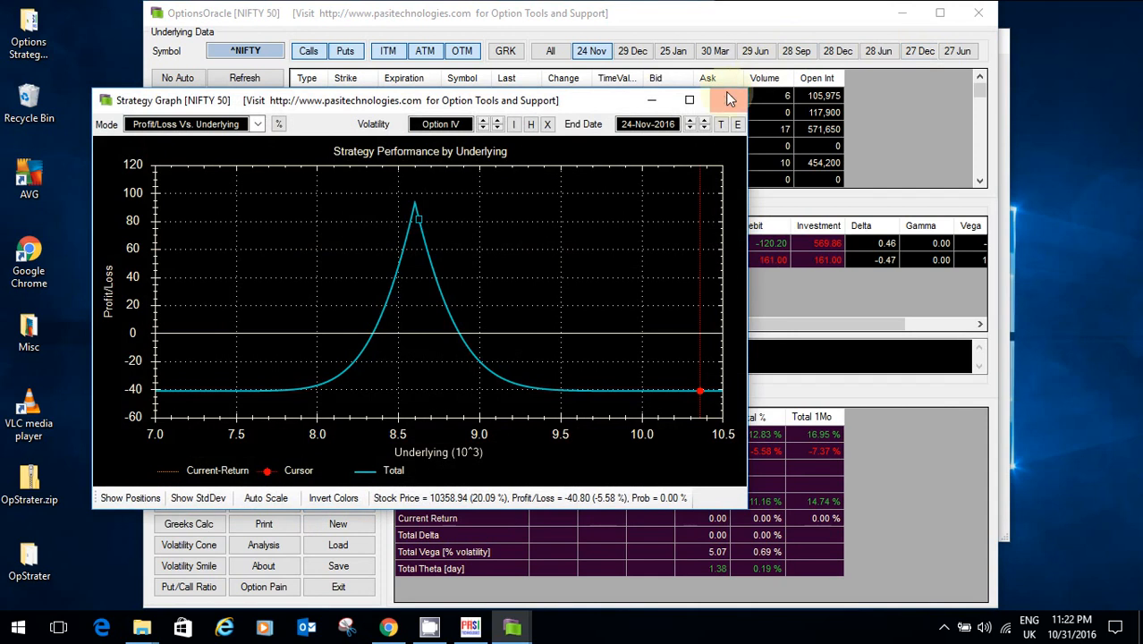
Step: Chart today's P/L in the maximized strategy graph and enter -23 as Max Loss at 9108.35
click(693, 102)
click(1117, 31)
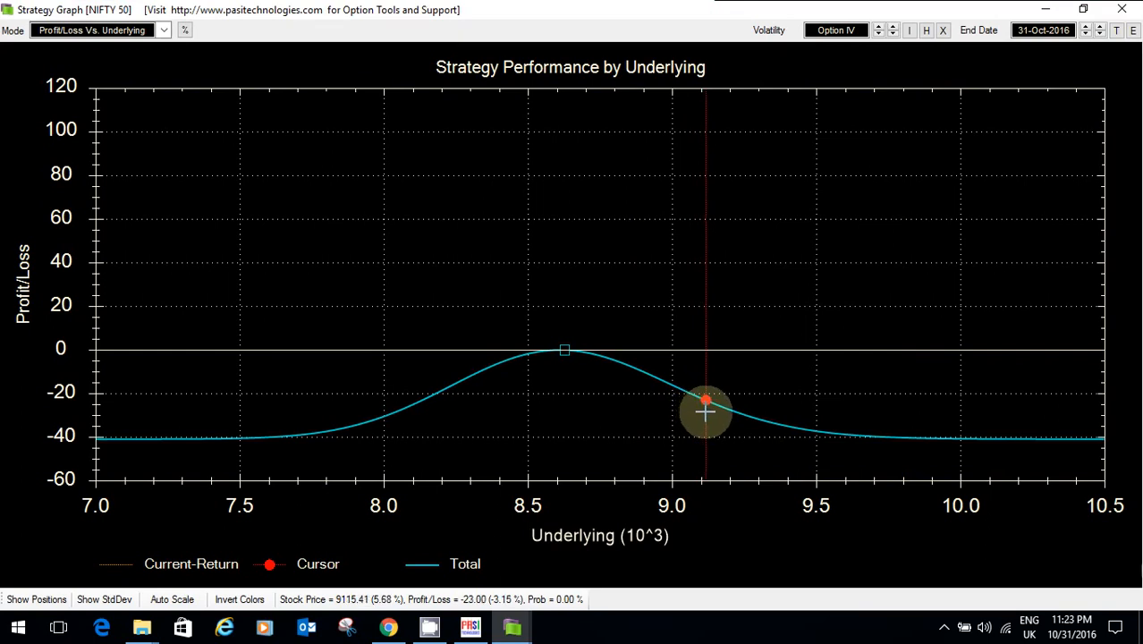
key(alt+Tab)
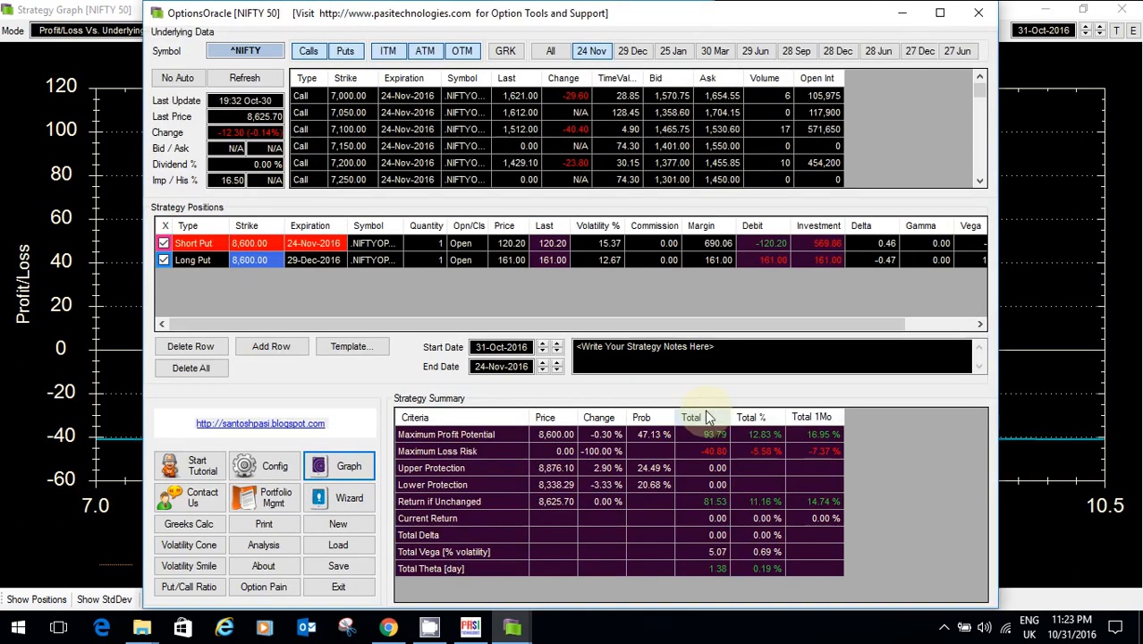
key(alt+Tab)
key(alt+Tab)
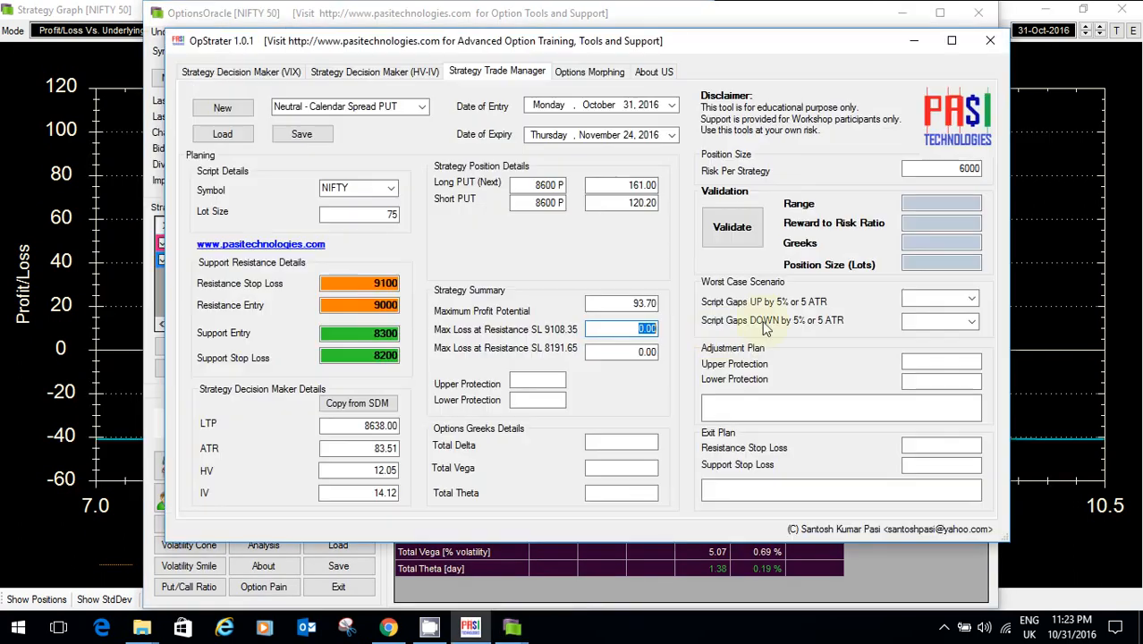
text(-23)
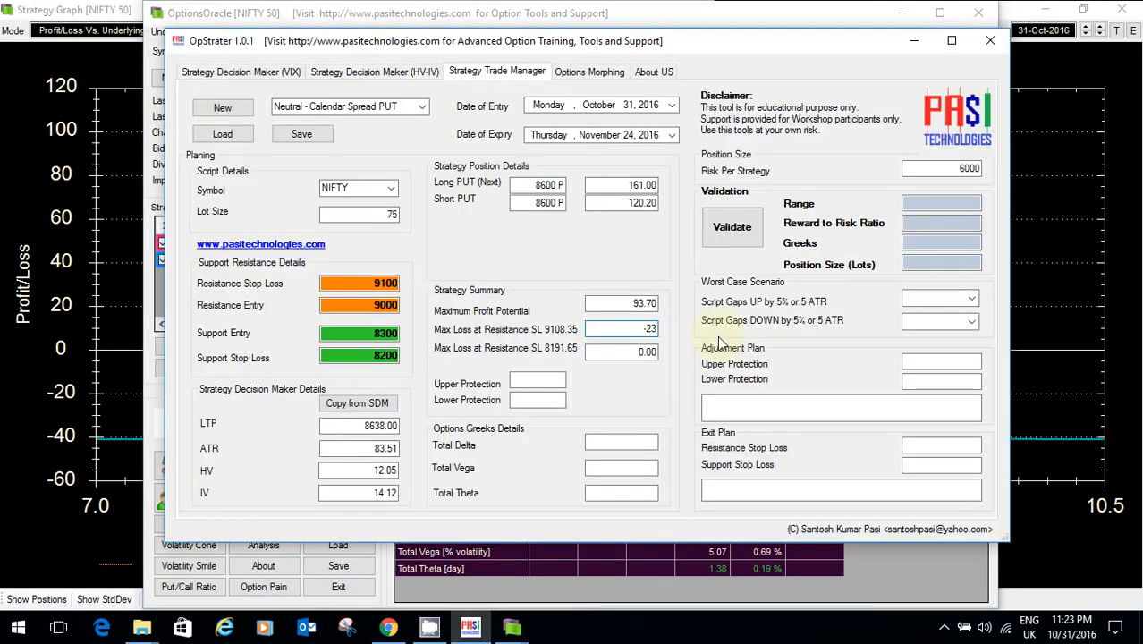
key(Tab)
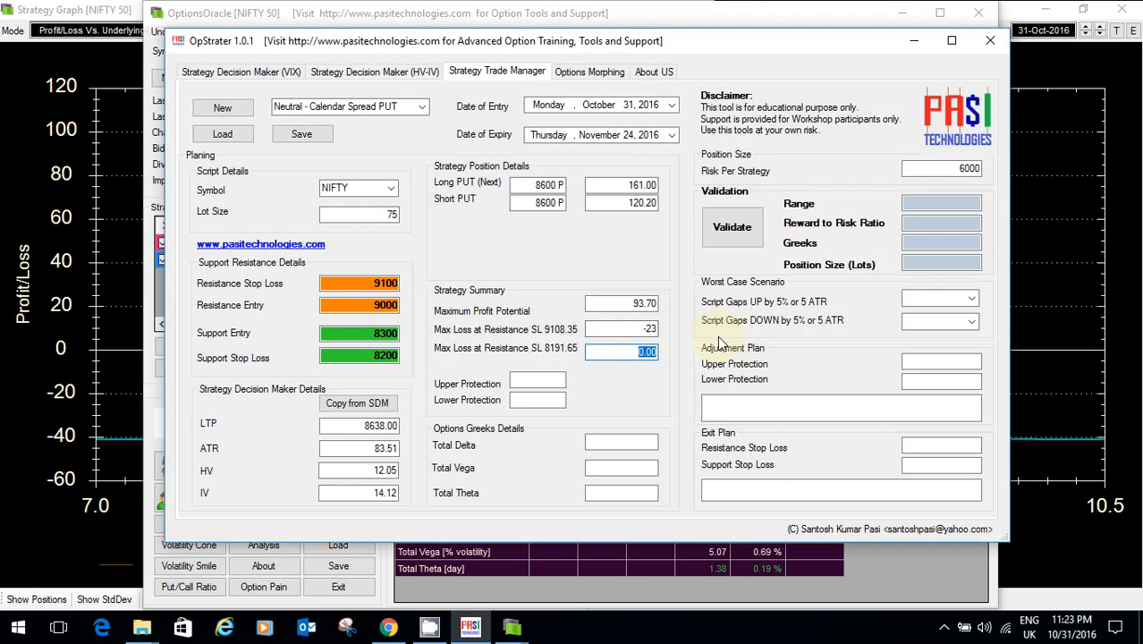
Step: Read the second loss from the graph and enter -20 as Max Loss at 8191.65
key(alt+Tab)
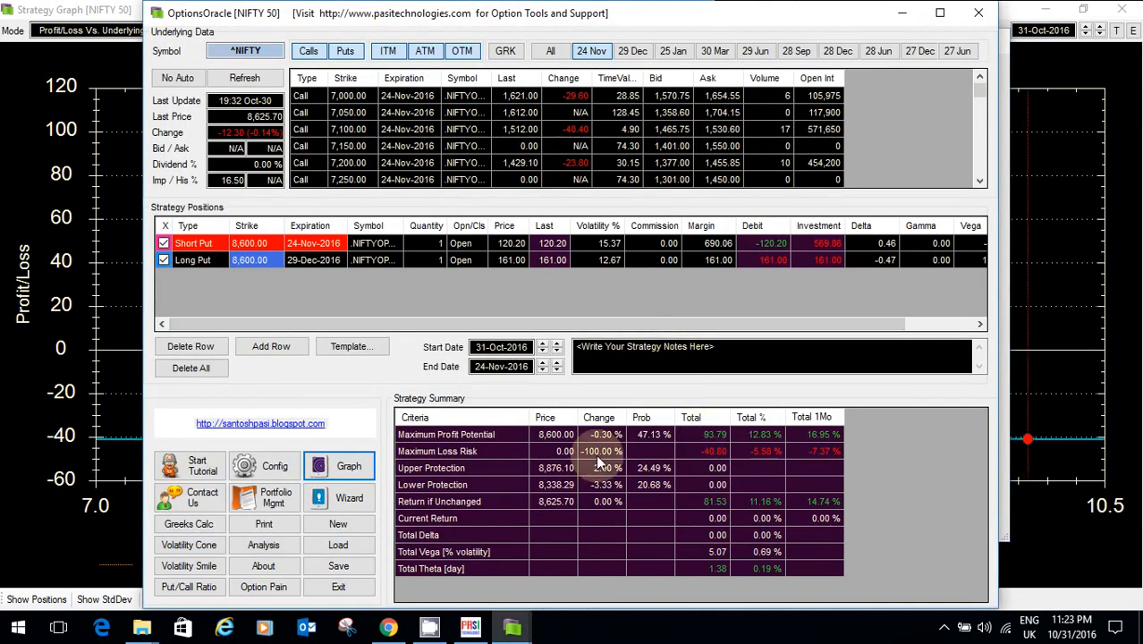
click(469, 626)
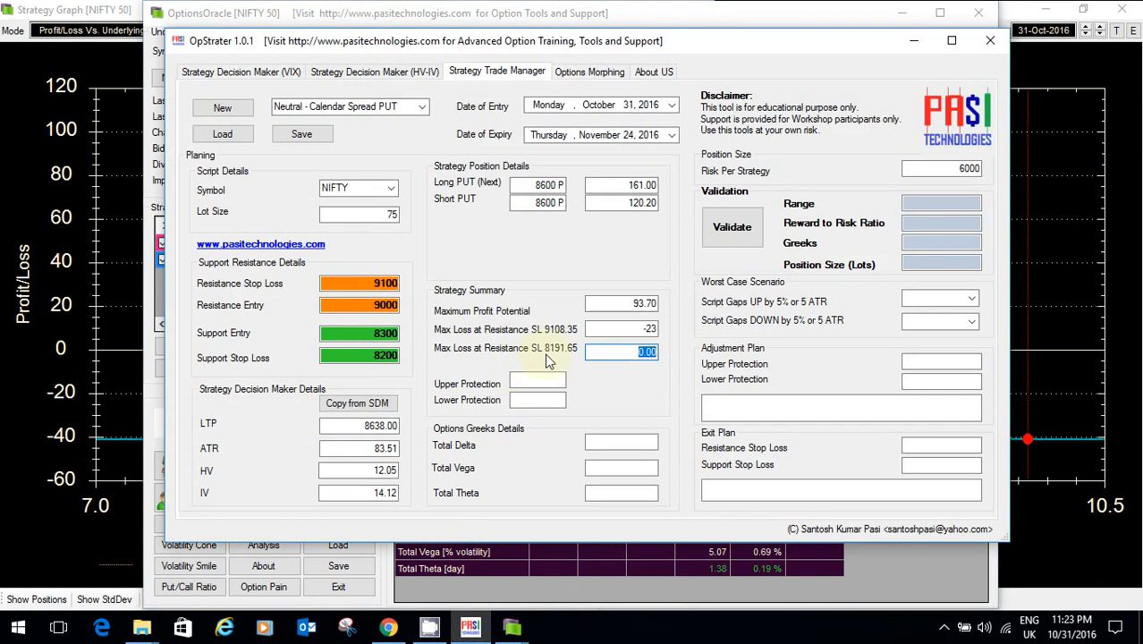
click(511, 626)
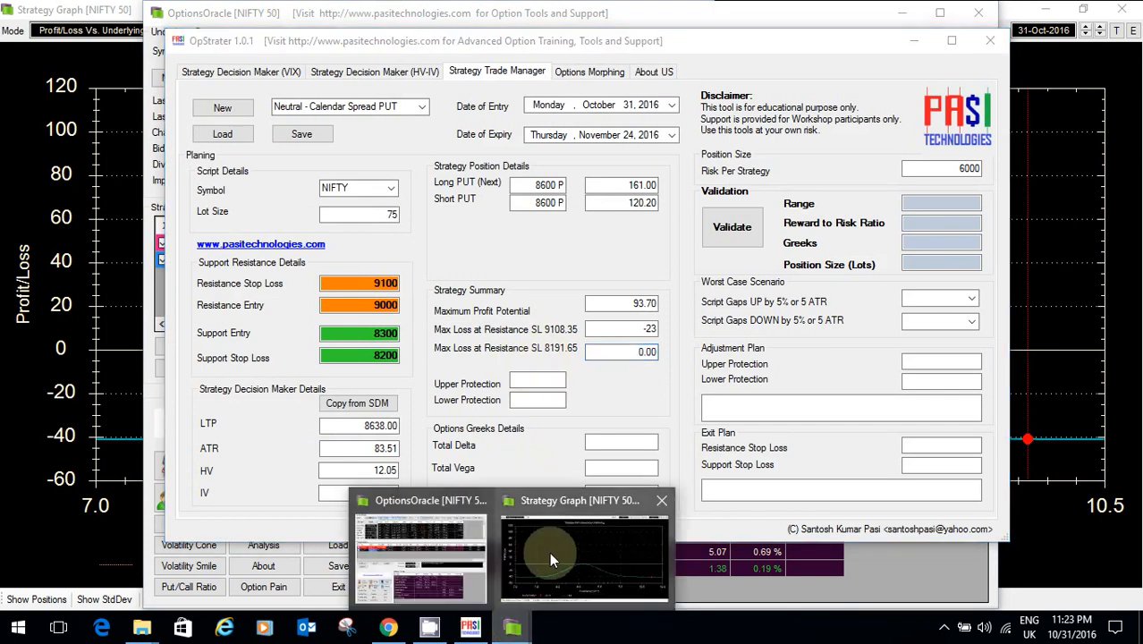
click(549, 560)
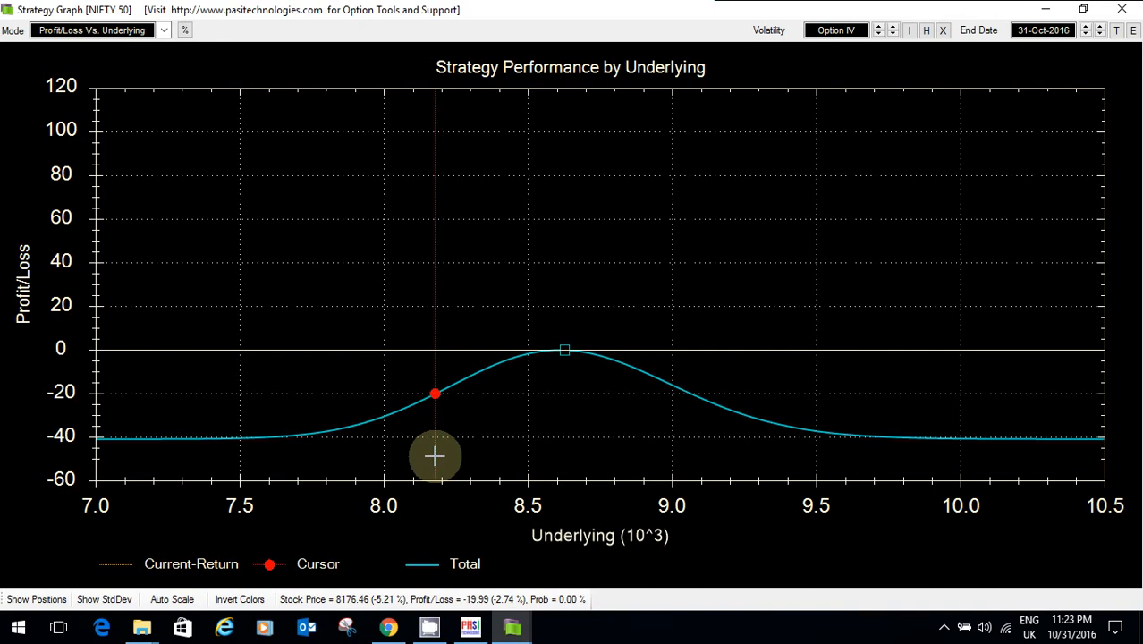
click(1046, 9)
key(BackSpace)
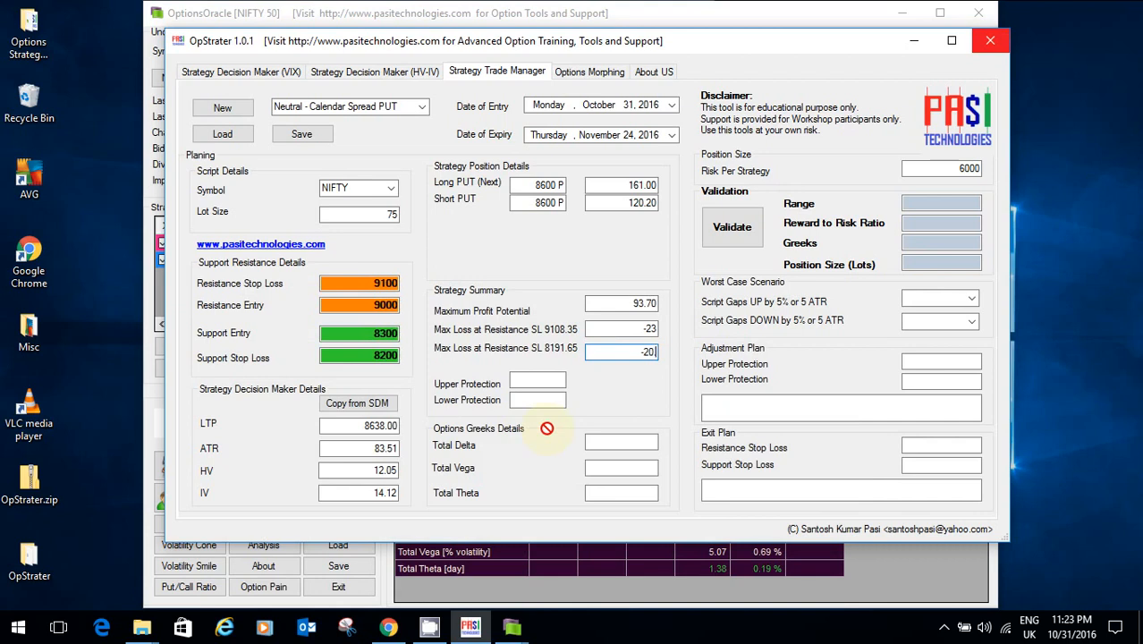
text(-20)
key(Return)
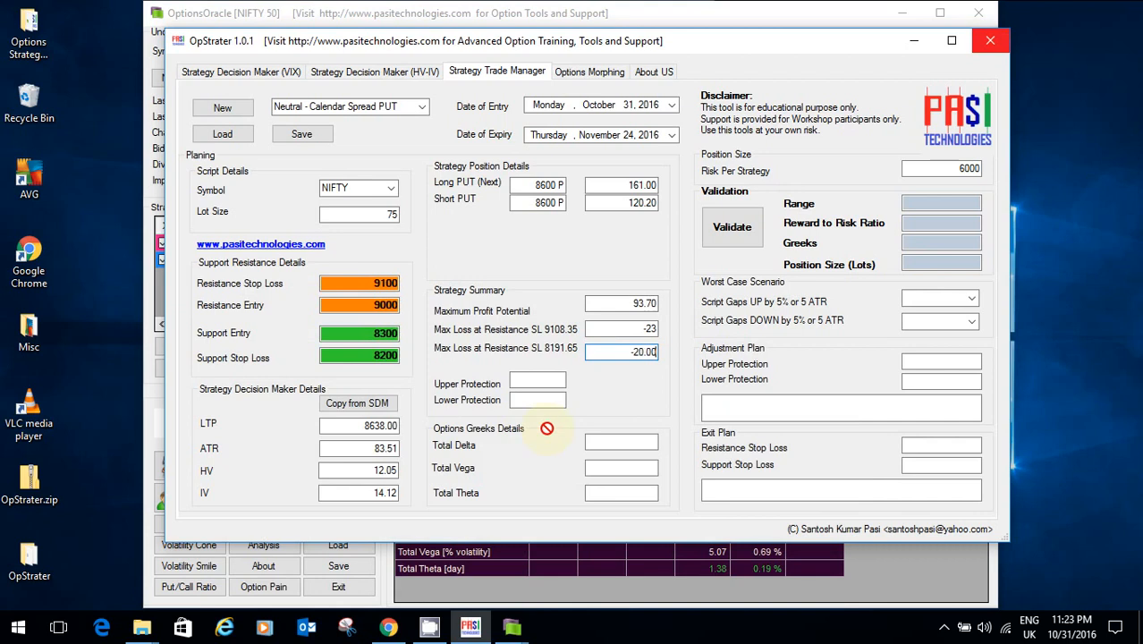
click(639, 328)
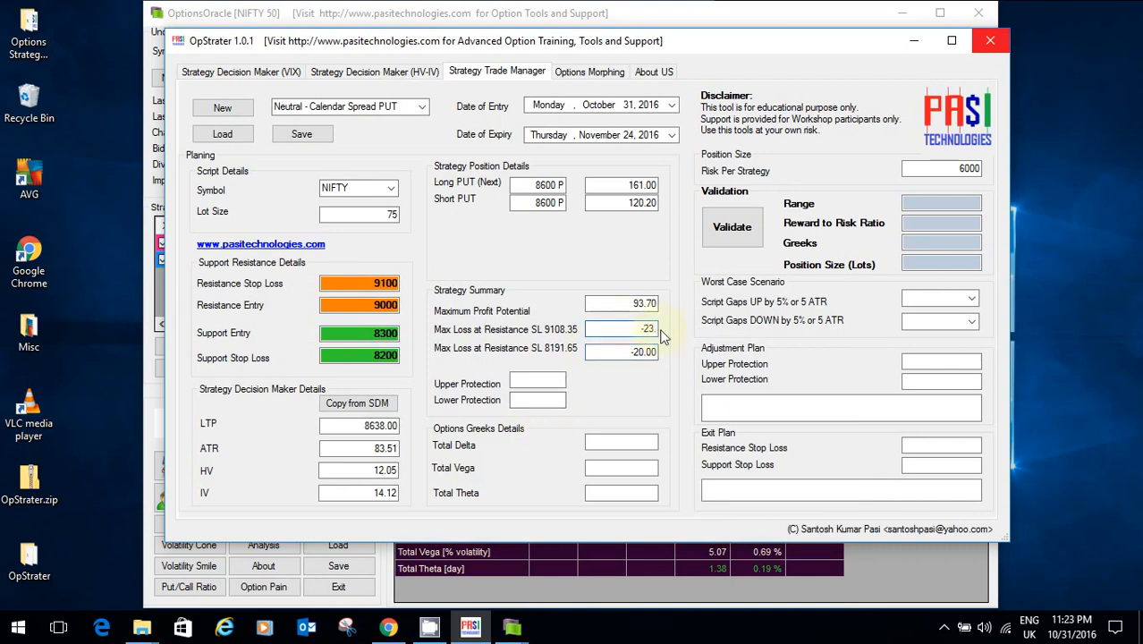
Step: Enter Upper Protection 8876.10 and Lower Protection 8338.25, reading the levels from OptionsOracle
text(00)
click(520, 382)
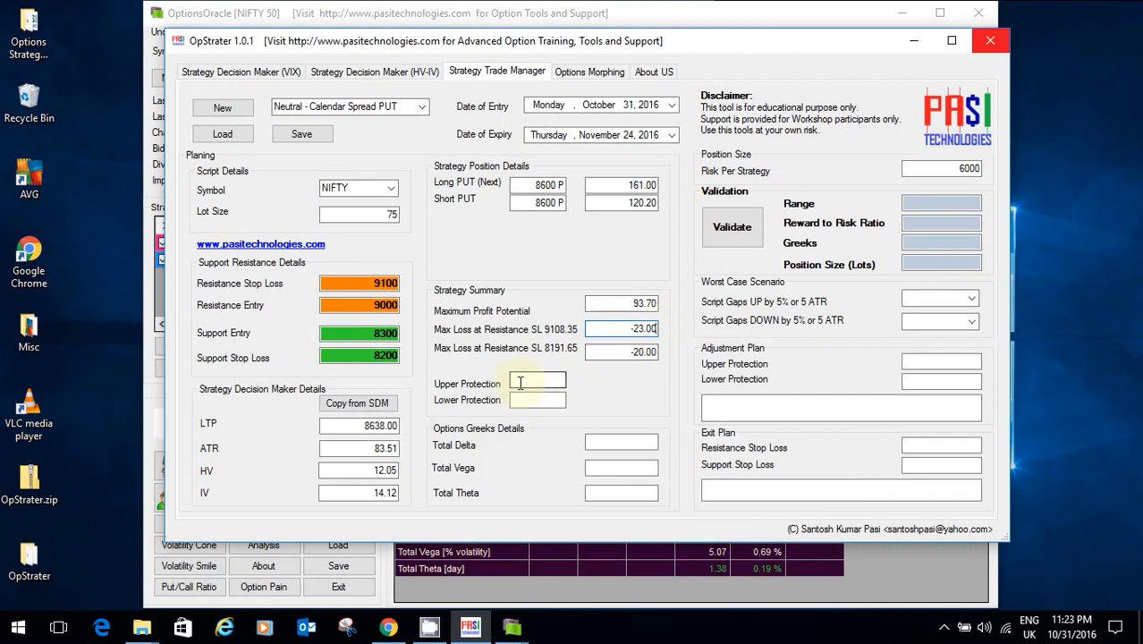
click(552, 559)
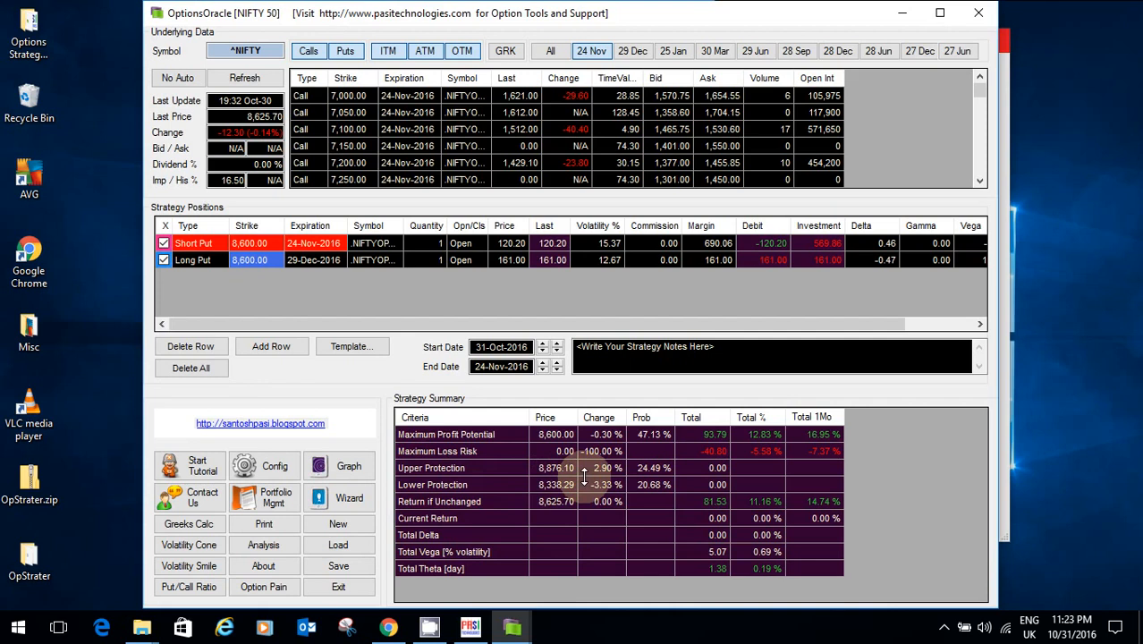
key(alt+Tab)
click(541, 382)
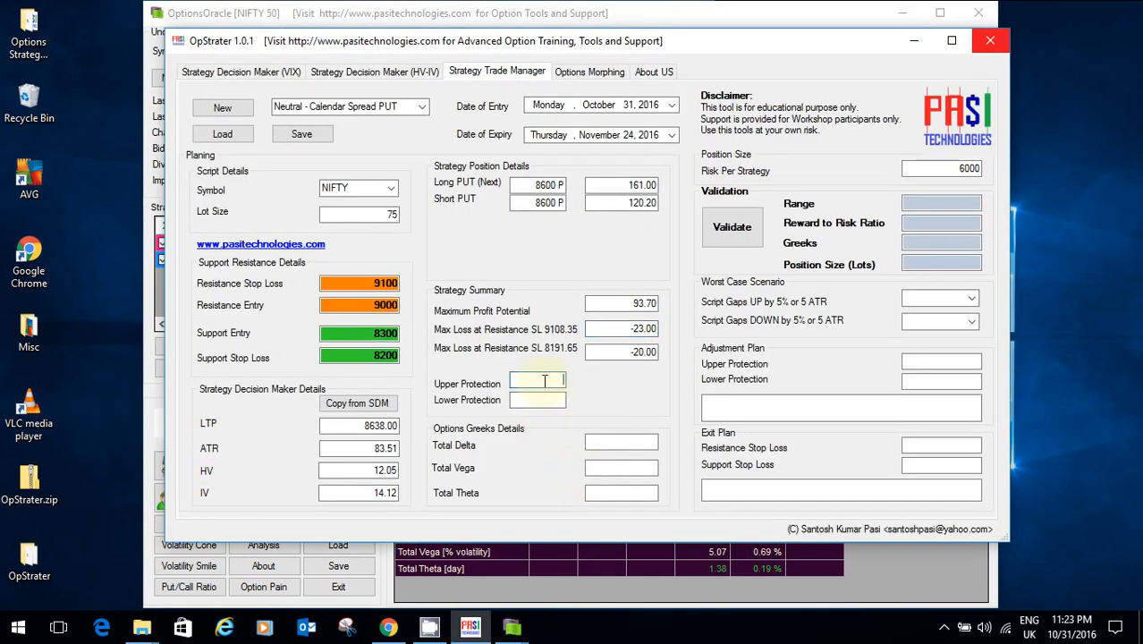
text(8,876.10)
key(alt+Tab)
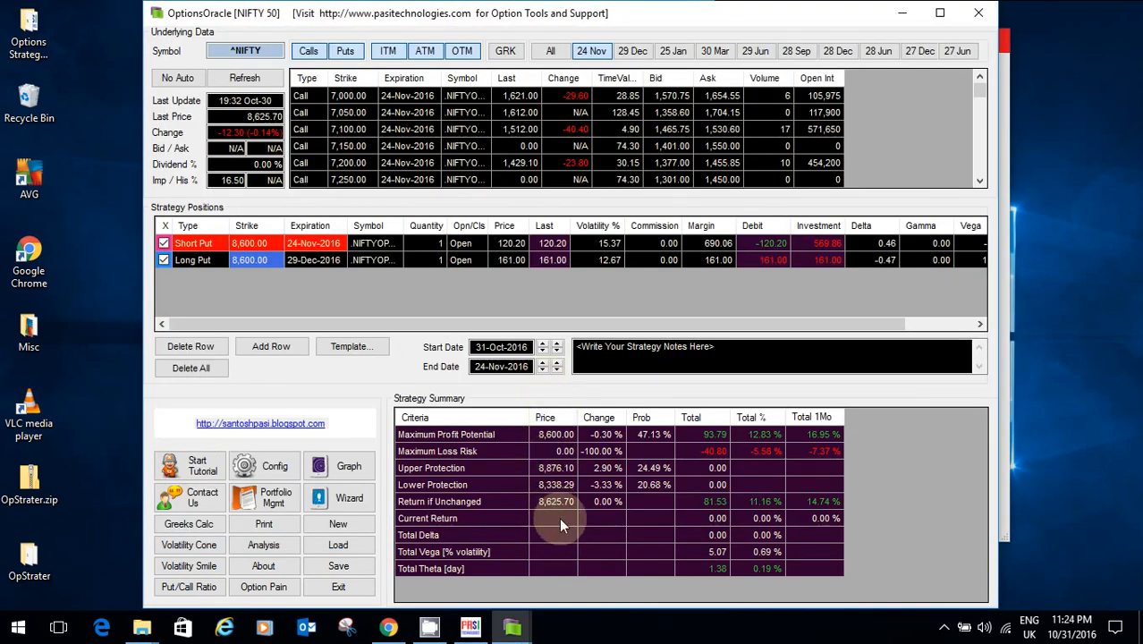
key(alt+Tab)
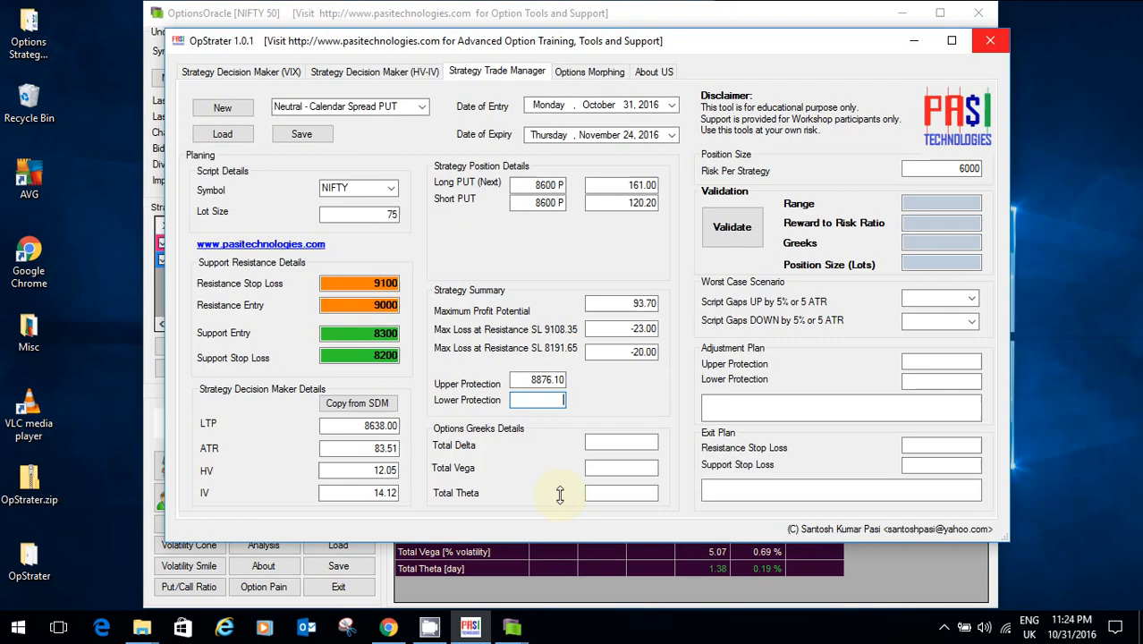
text(8338.25)
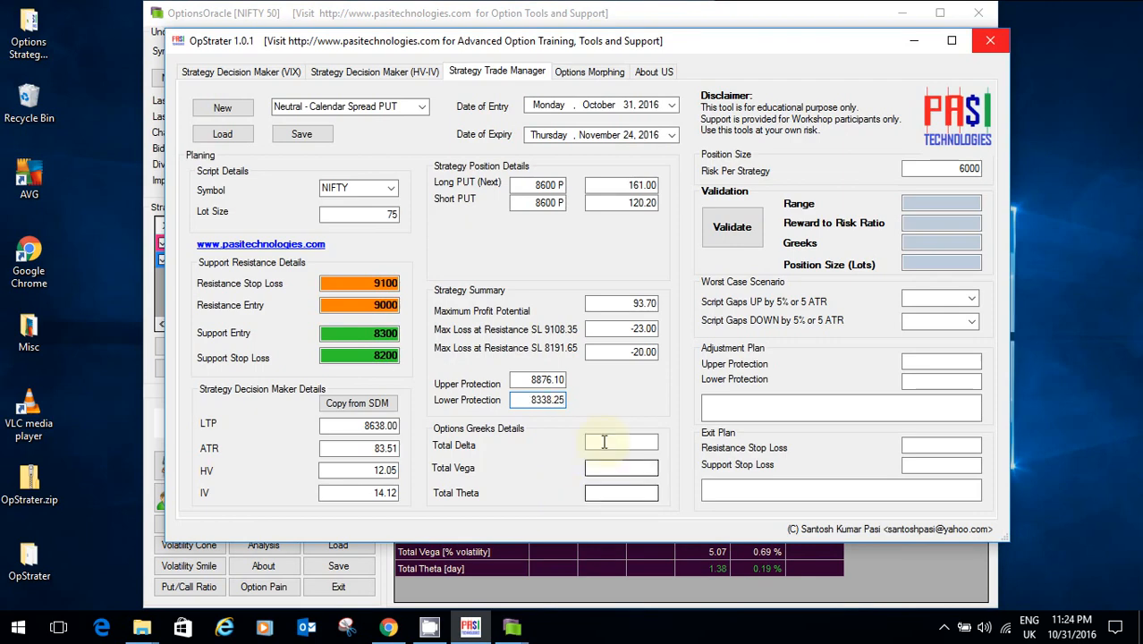
Step: Fill in Total Delta 0.00, Total Vega 5.07 and Total Theta 1.38 from OptionsOracle's Greeks
click(619, 439)
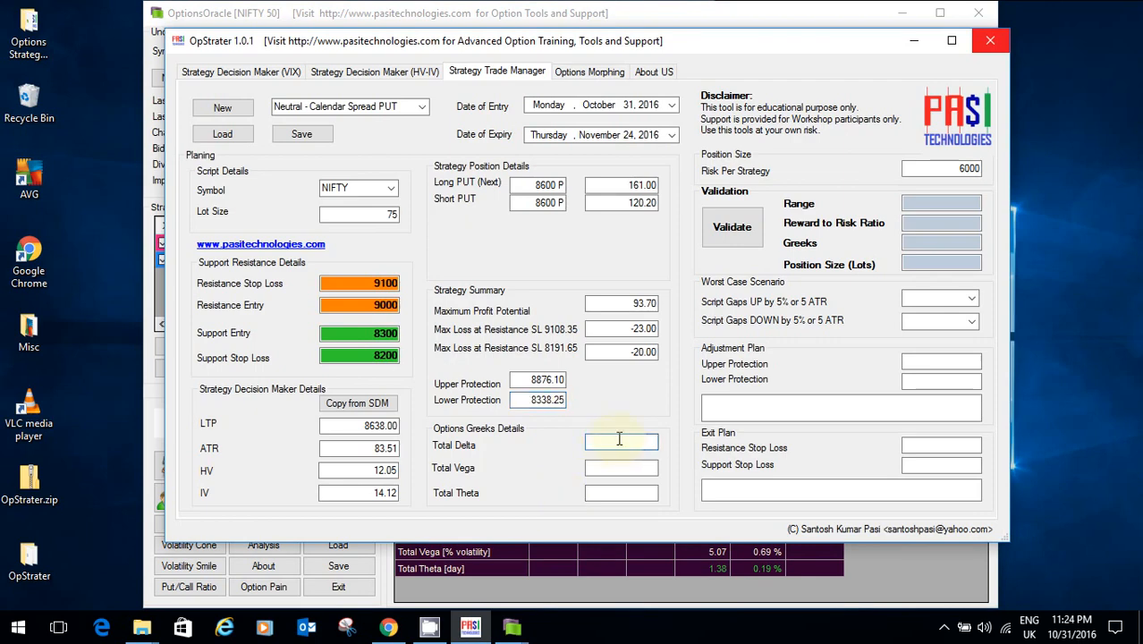
key(alt+Tab)
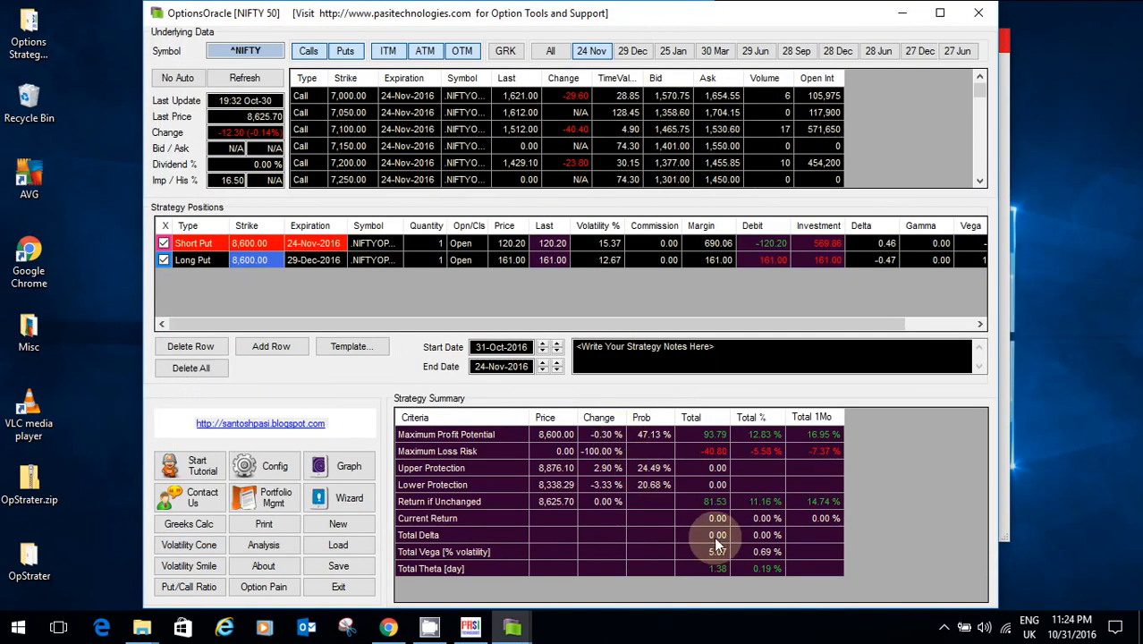
key(alt+Tab)
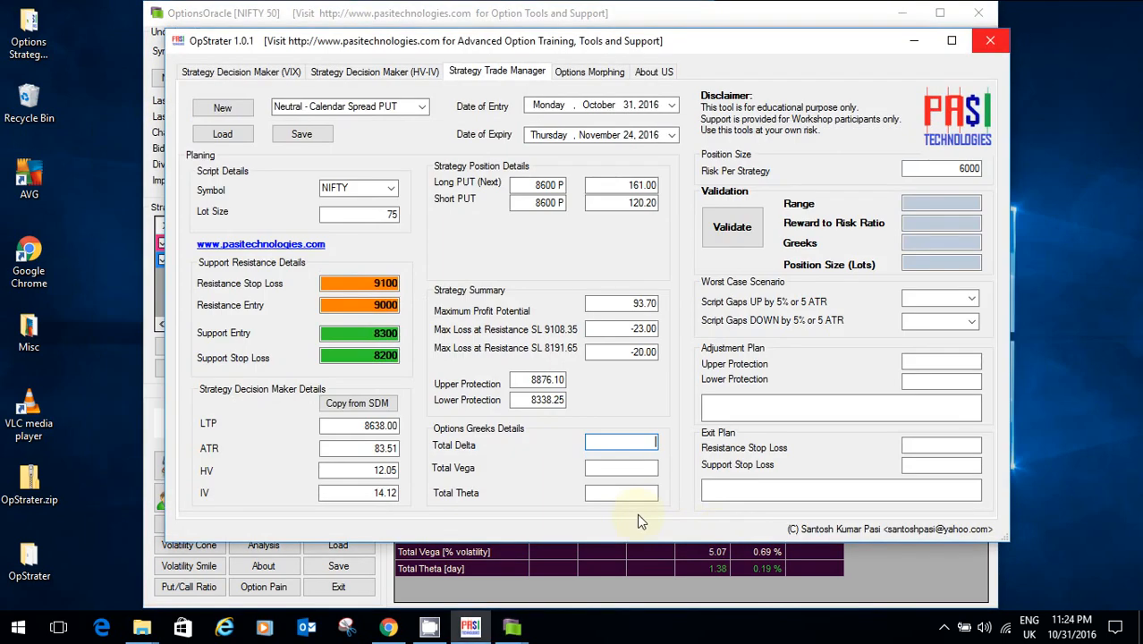
text(0.00)
key(Tab)
key(alt+Tab)
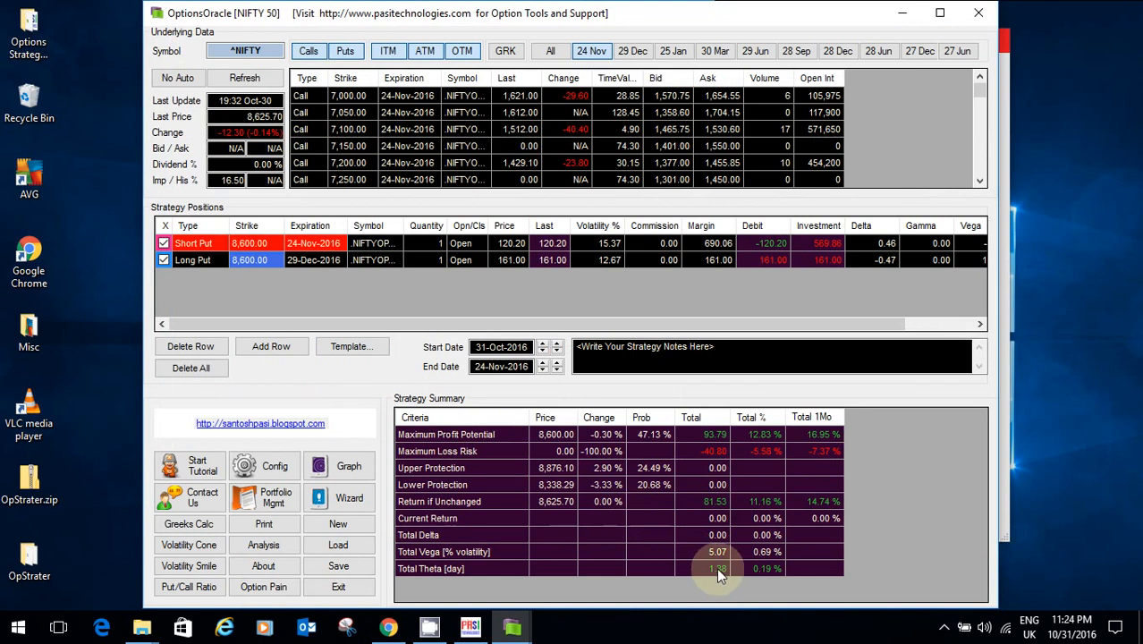
key(alt+Tab)
text(5)
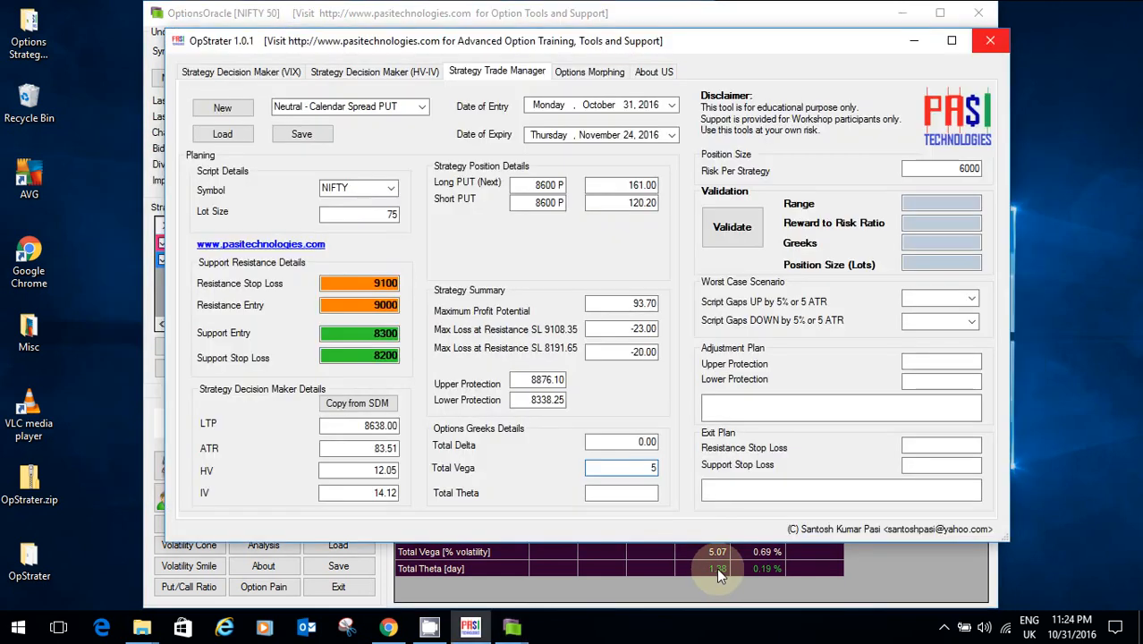
text(.07)
key(Tab)
key(alt+Tab)
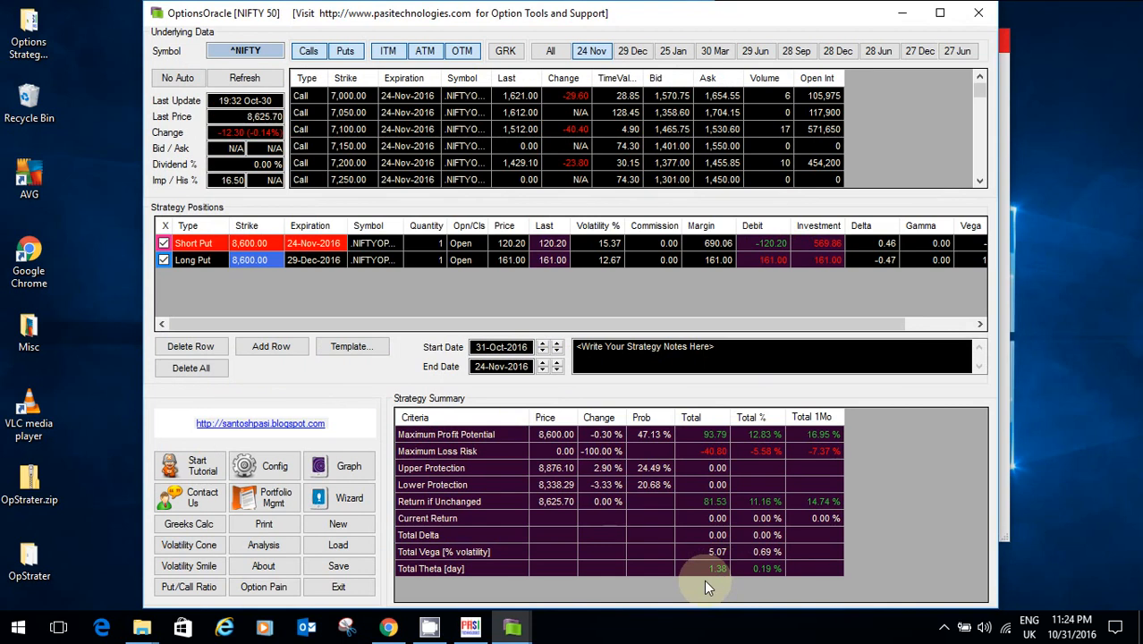
key(alt+Tab)
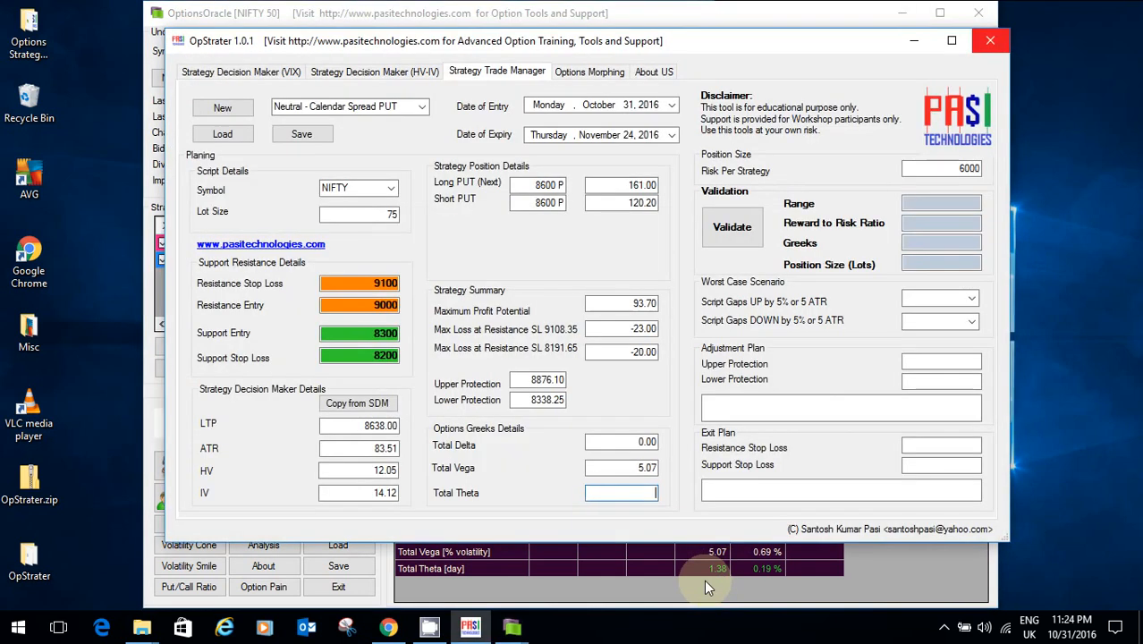
text(1.38)
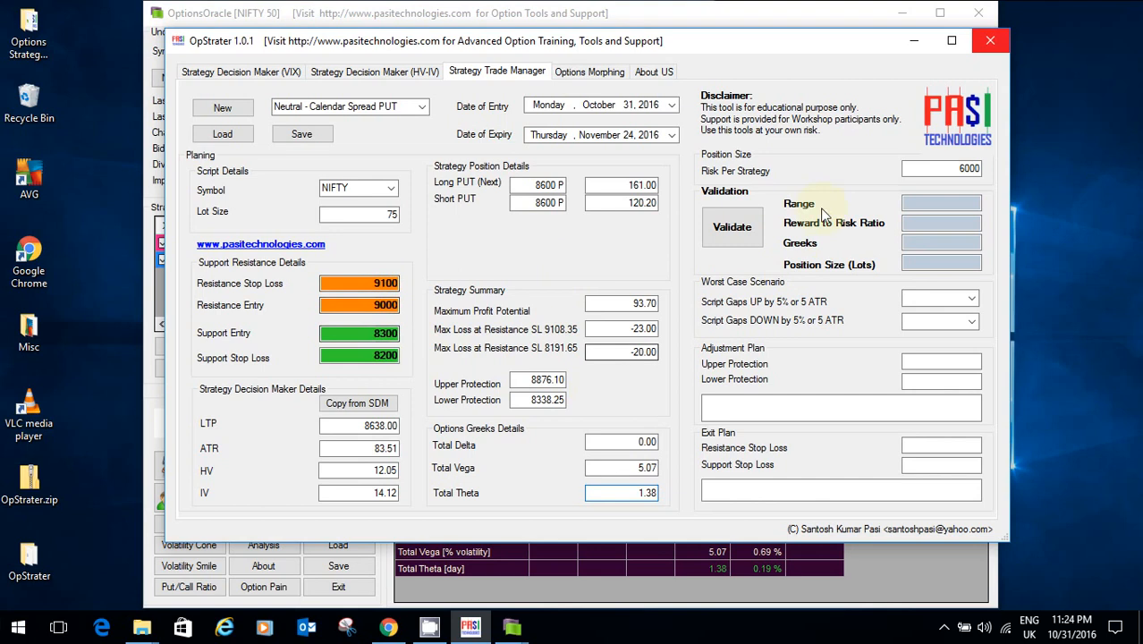
Step: Keep Risk Per Strategy at 6000 and validate, getting PASS on all checks at 2 lots
drag(908, 169, 973, 159)
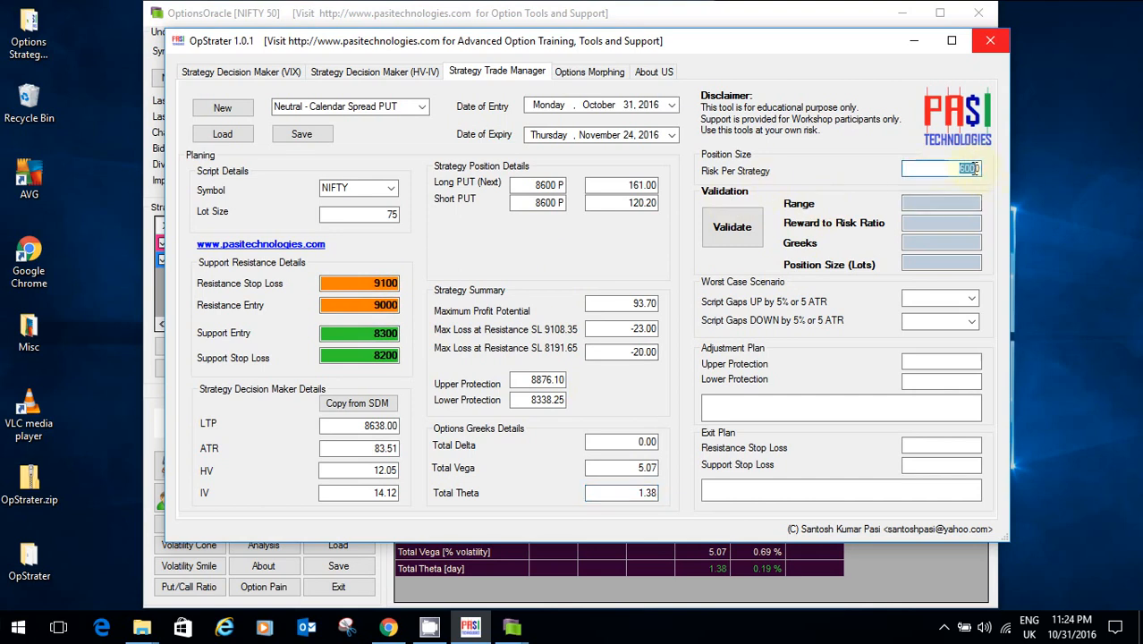
click(968, 169)
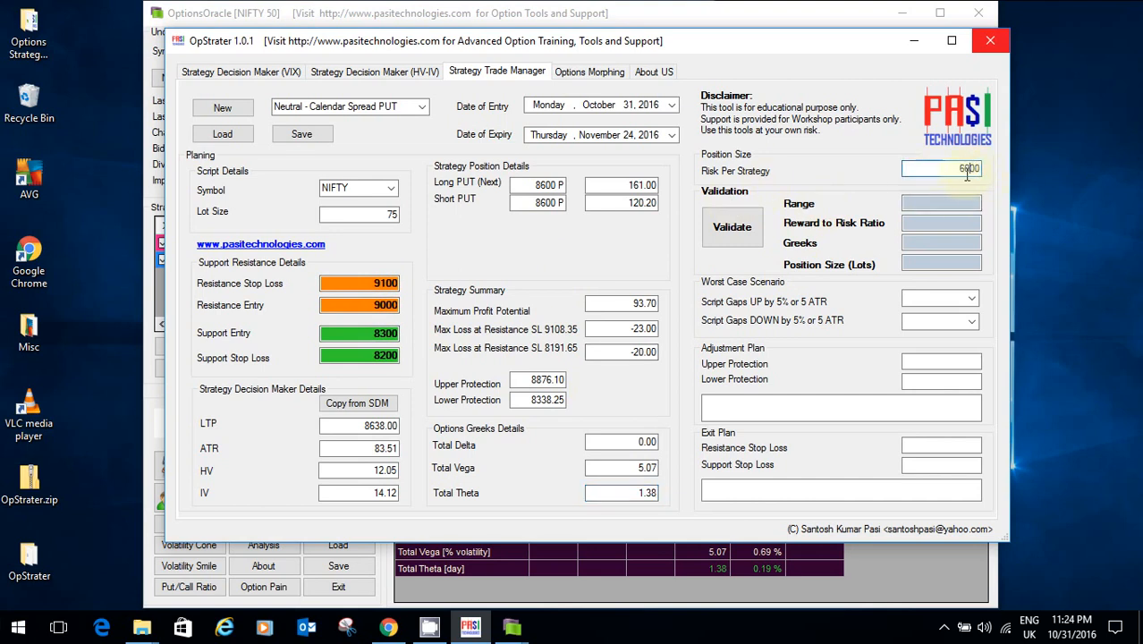
click(745, 231)
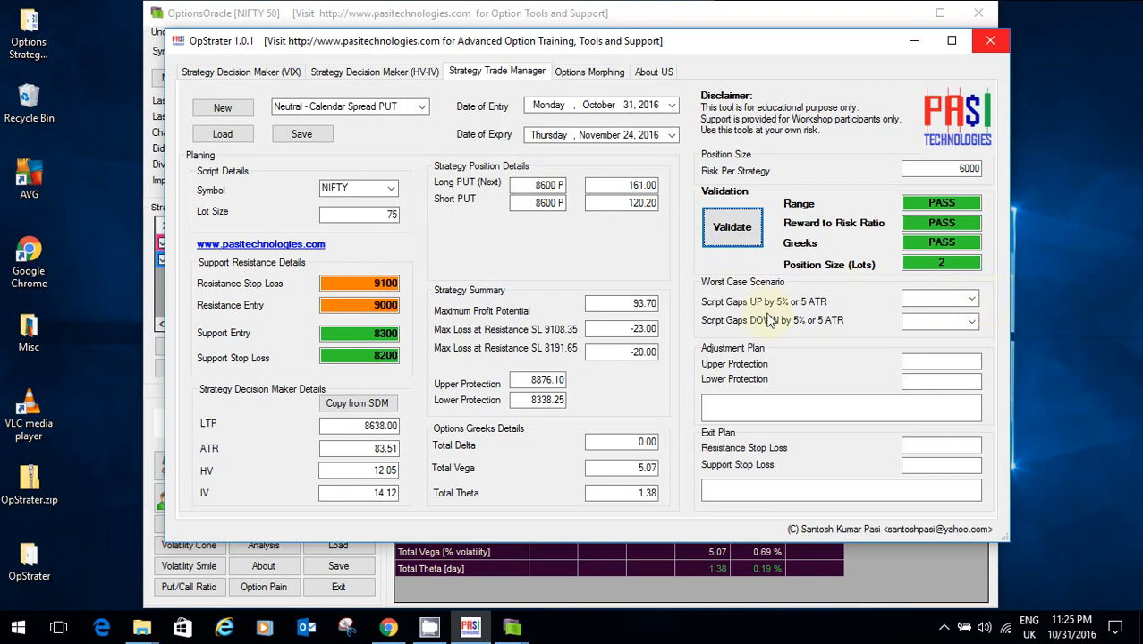
Step: Bring up the OptionsOracle strategy graph and set its end date to 1-Nov-2016
click(512, 626)
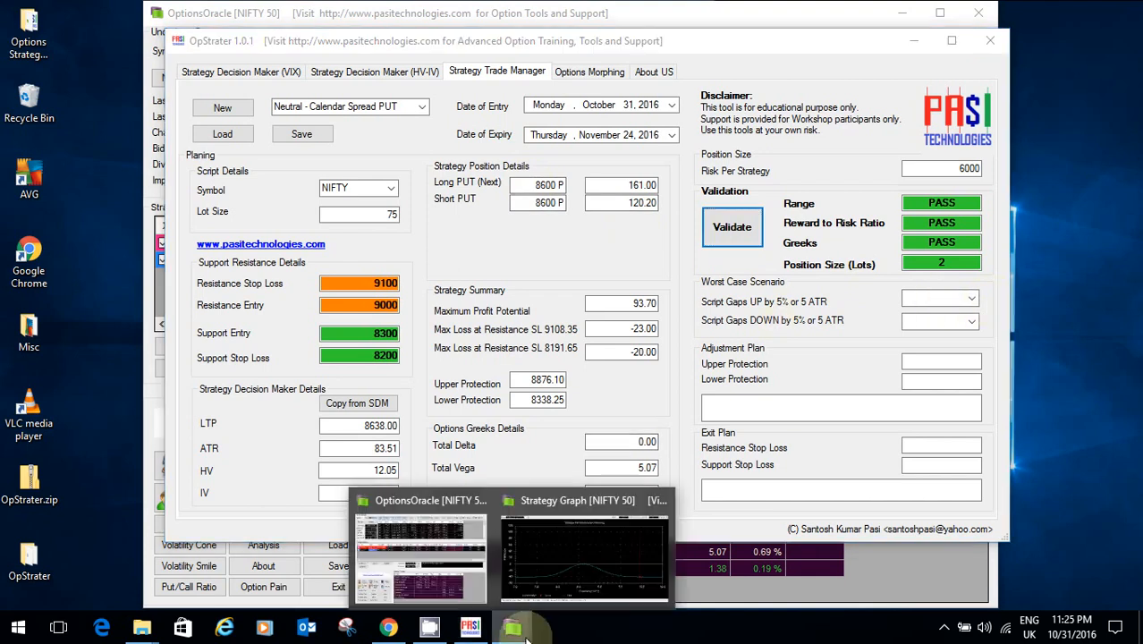
click(556, 559)
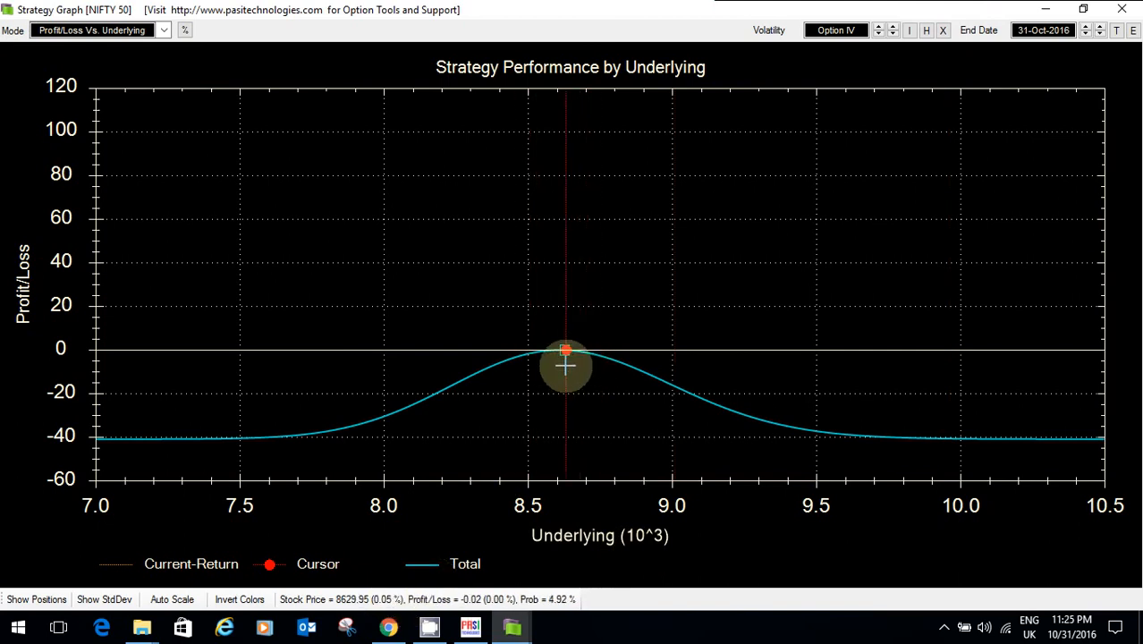
click(1045, 30)
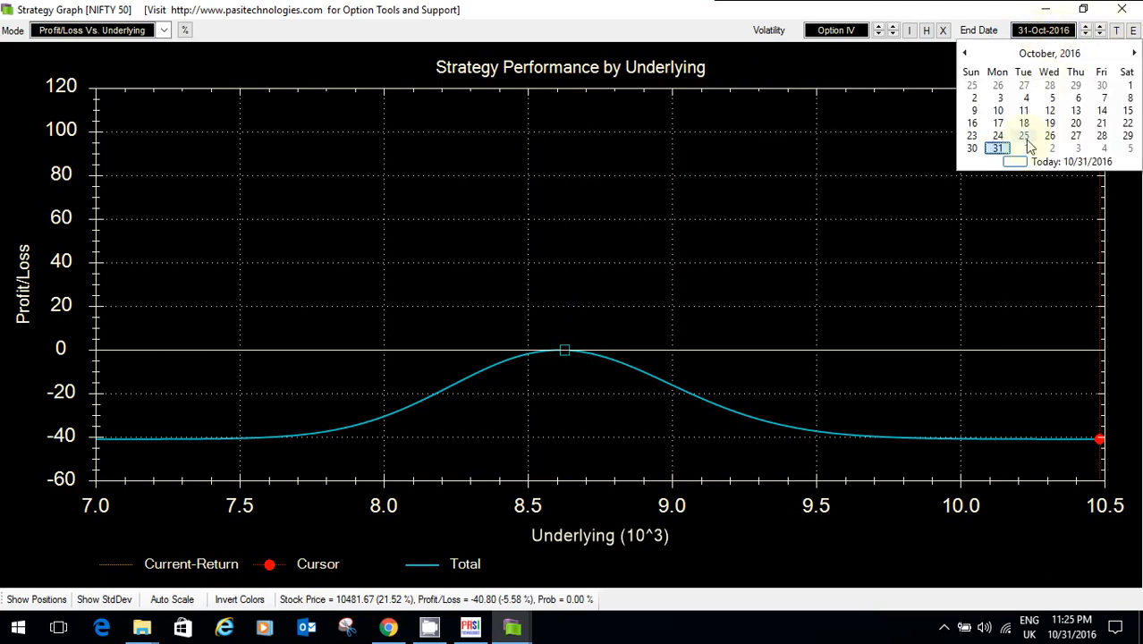
click(1025, 149)
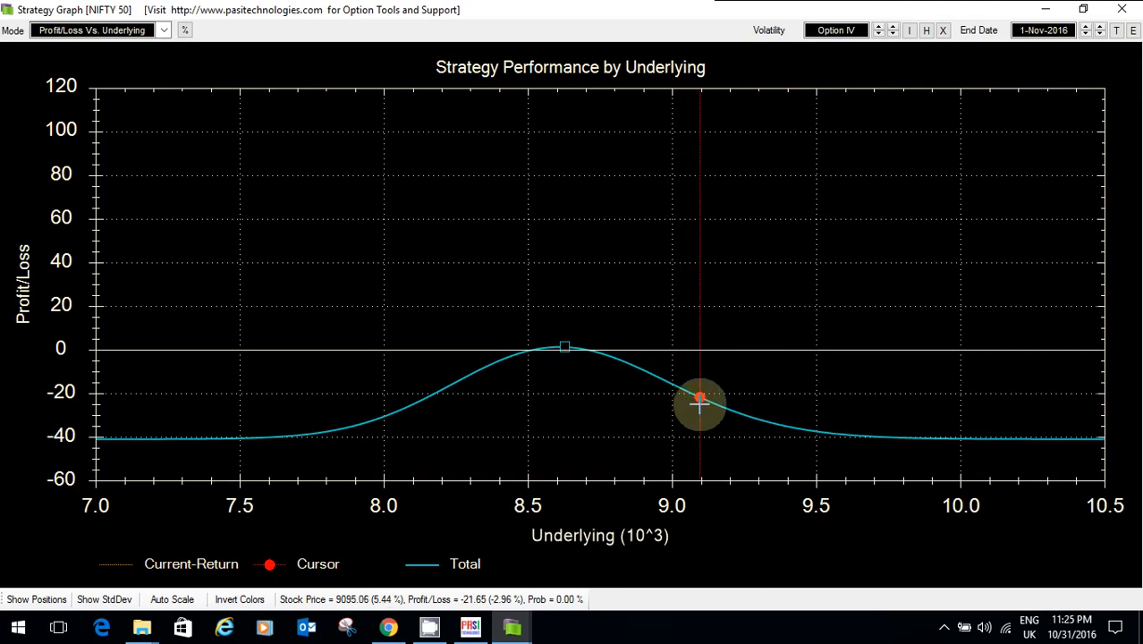
Step: Read the curve's losses at underlying levels around 8185, 8063 and 7929
click(1046, 14)
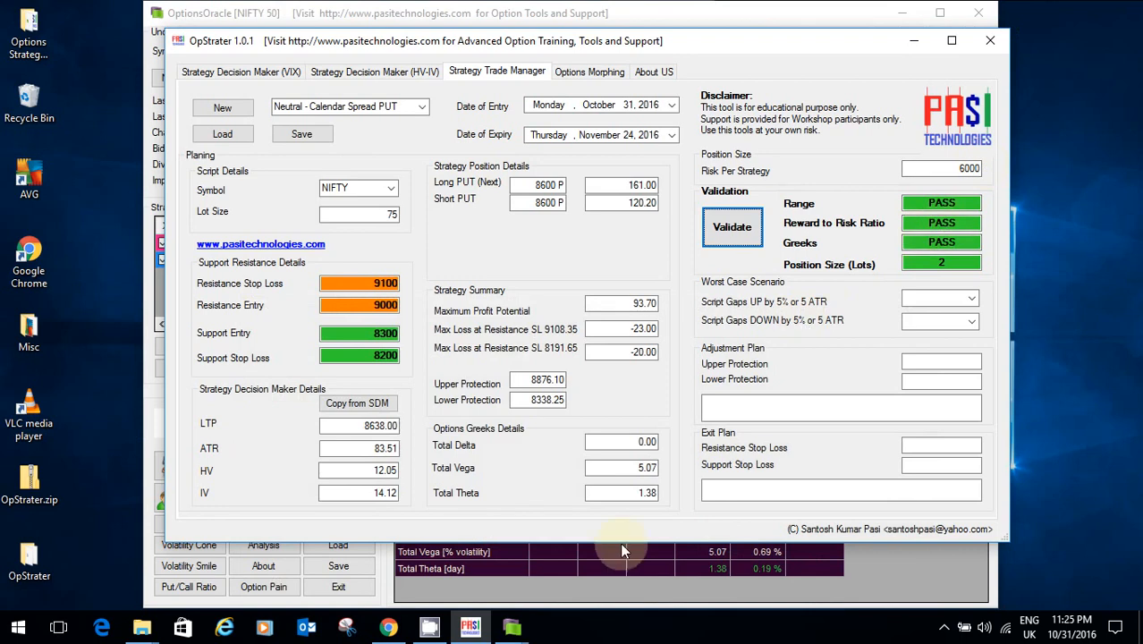
mouse_move(512, 626)
click(552, 528)
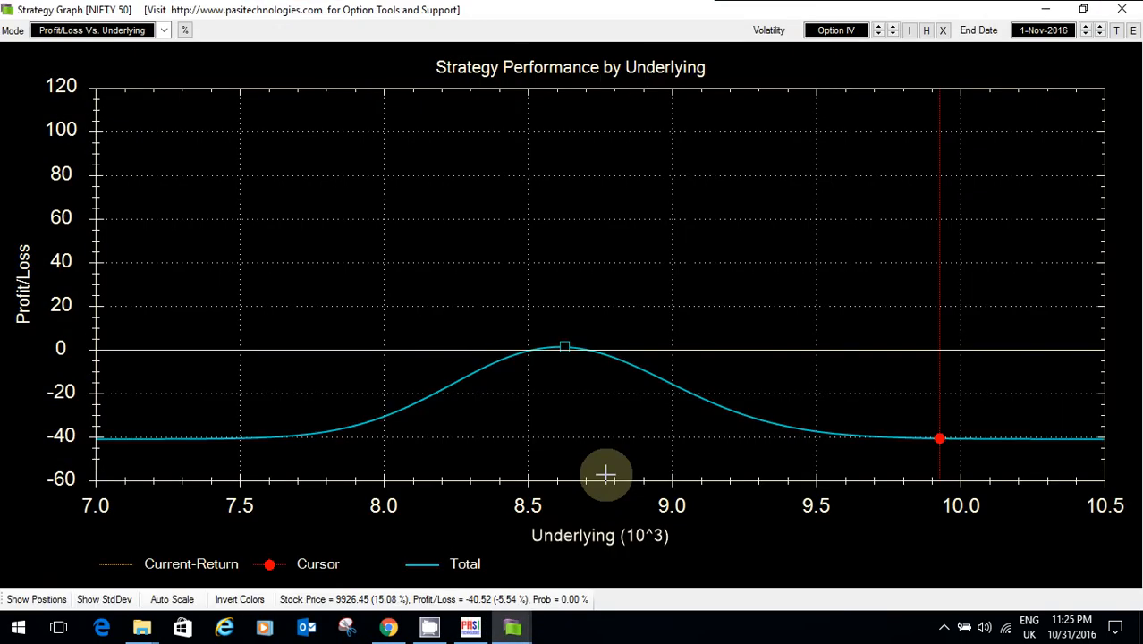
drag(607, 475, 438, 398)
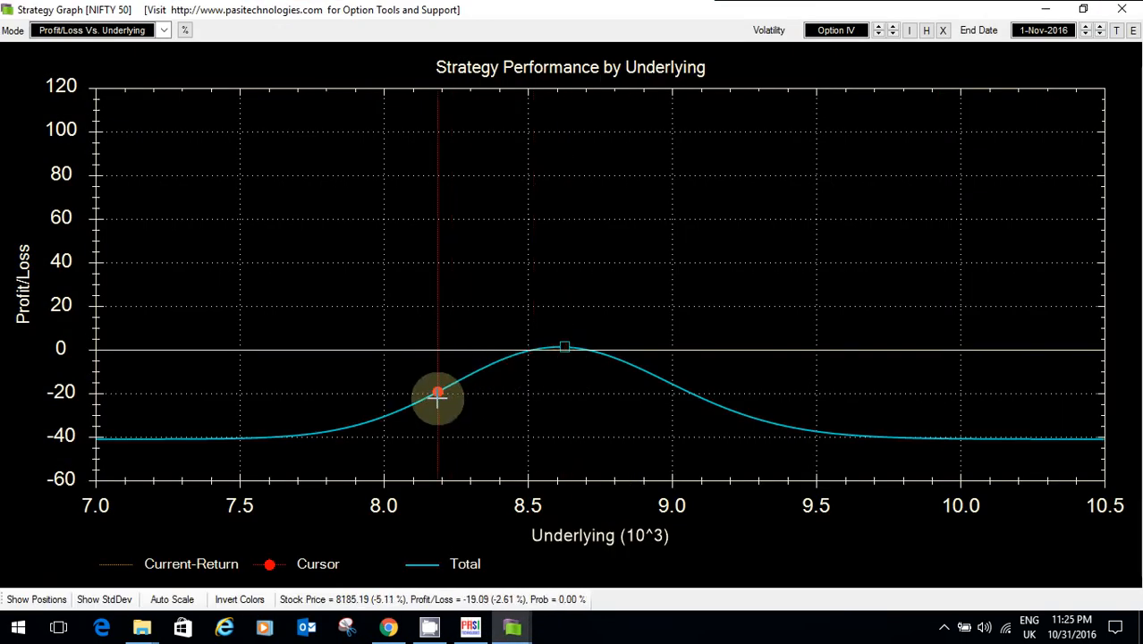
drag(437, 398, 364, 435)
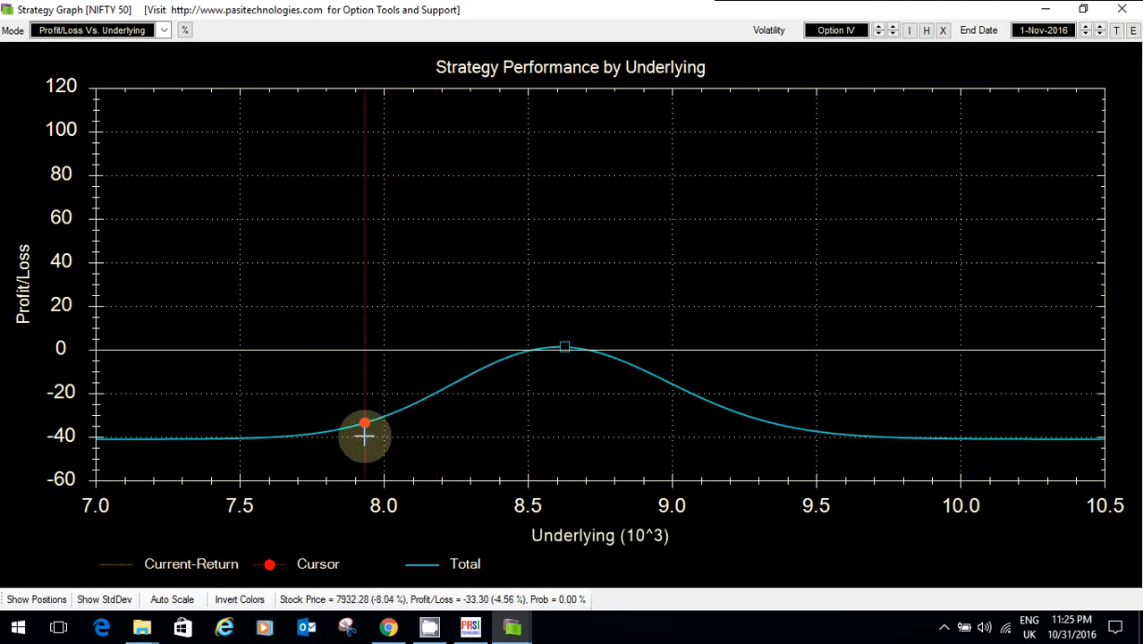
drag(364, 435, 934, 89)
Step: Rate both Script Gaps UP and Script Gaps DOWN scenarios as Acceptable Risk, then revalidate
click(1045, 9)
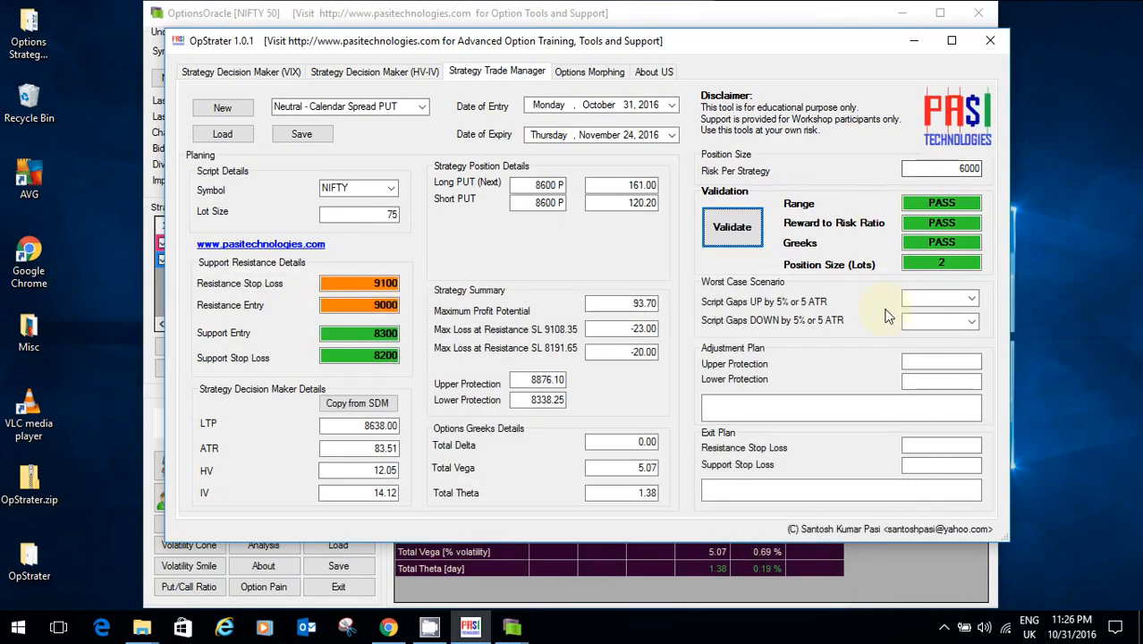
click(971, 298)
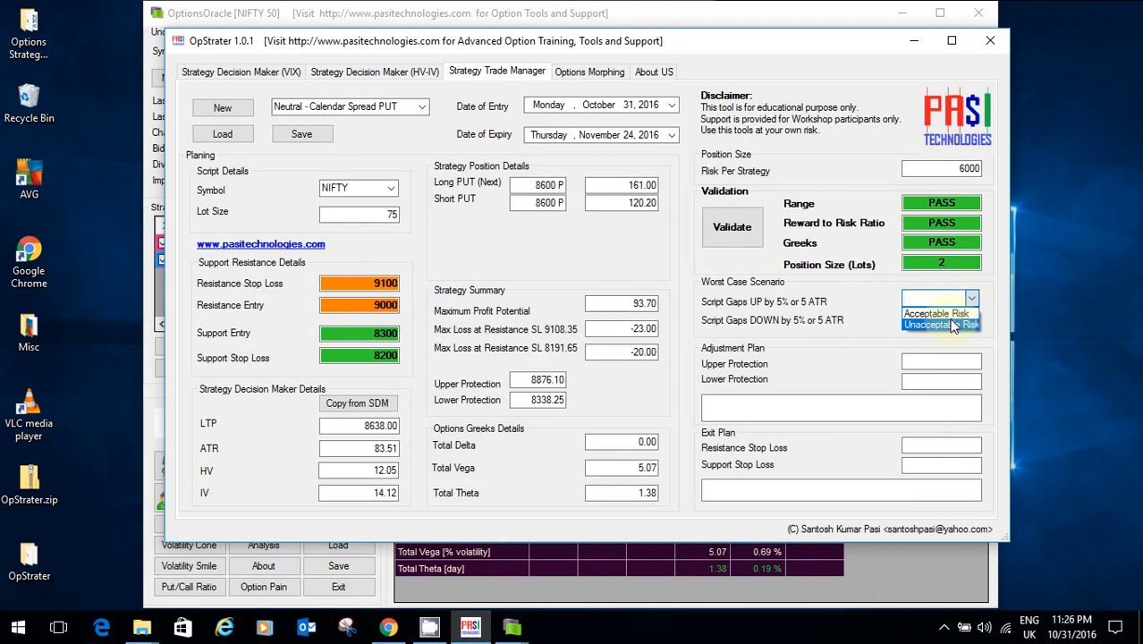
click(939, 314)
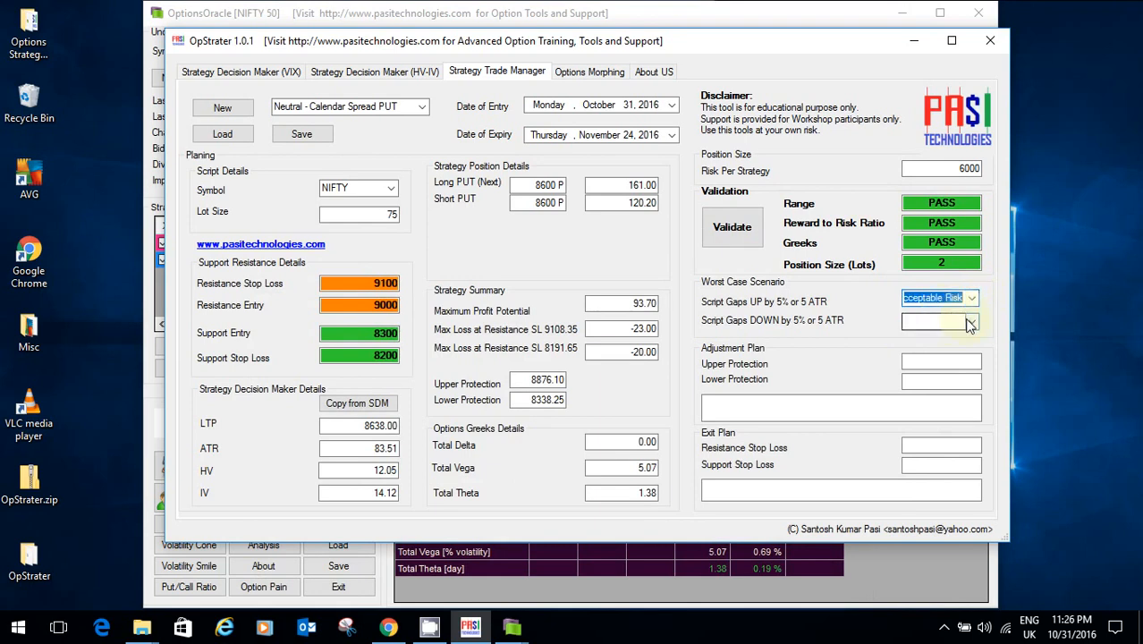
click(971, 322)
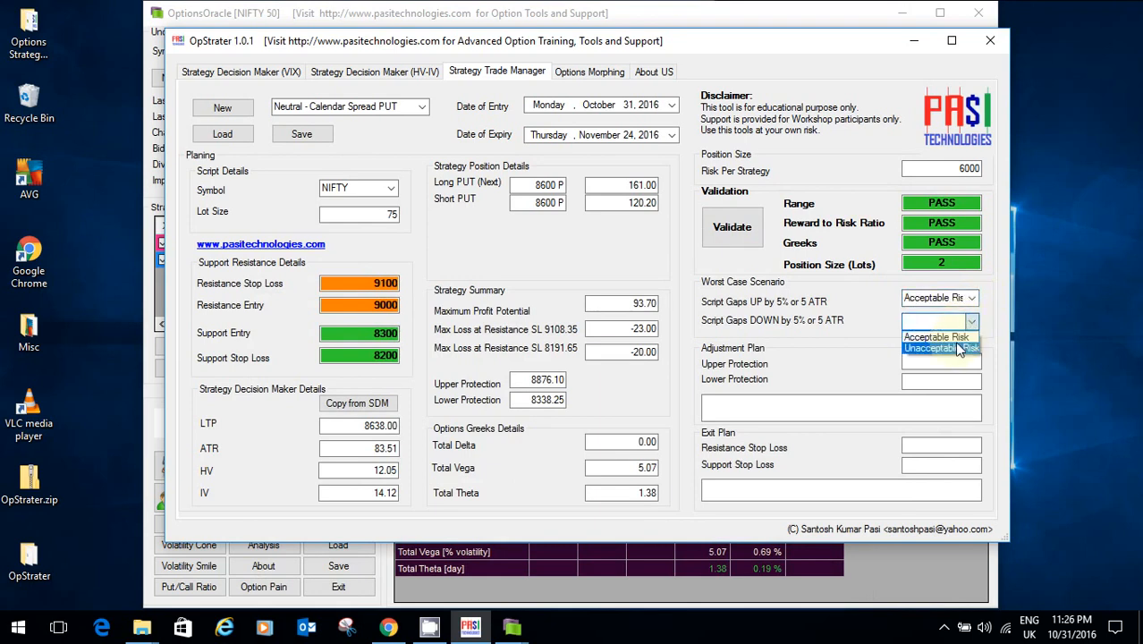
click(948, 337)
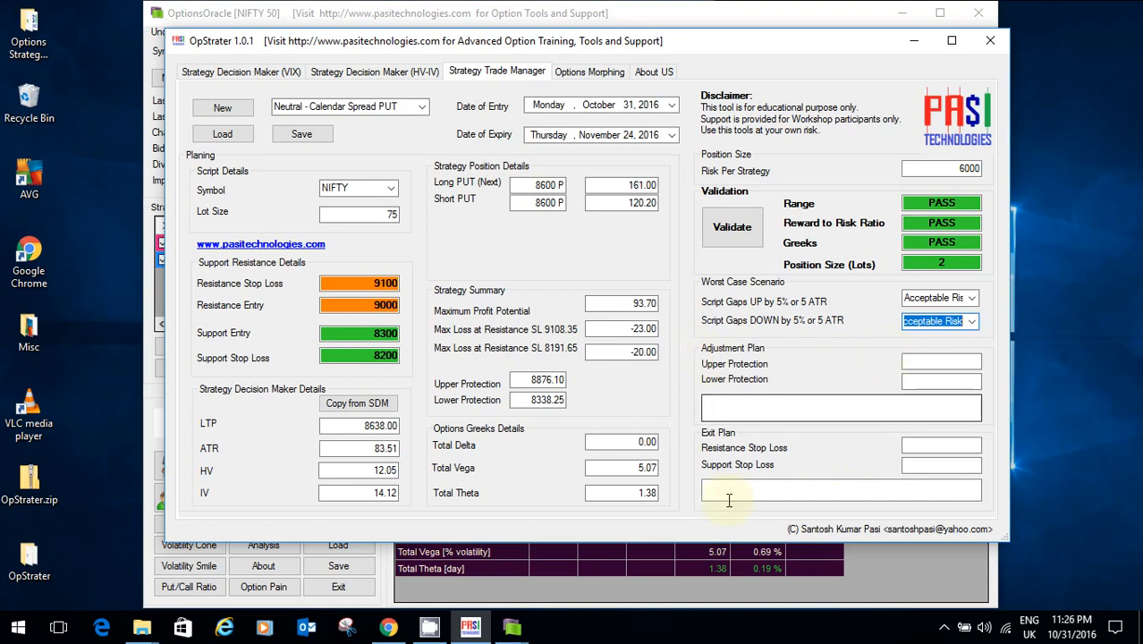
click(708, 238)
Step: Save the trade plan in C:\Temp as Nifty-201610-CalendarPUT-3.stm
click(301, 136)
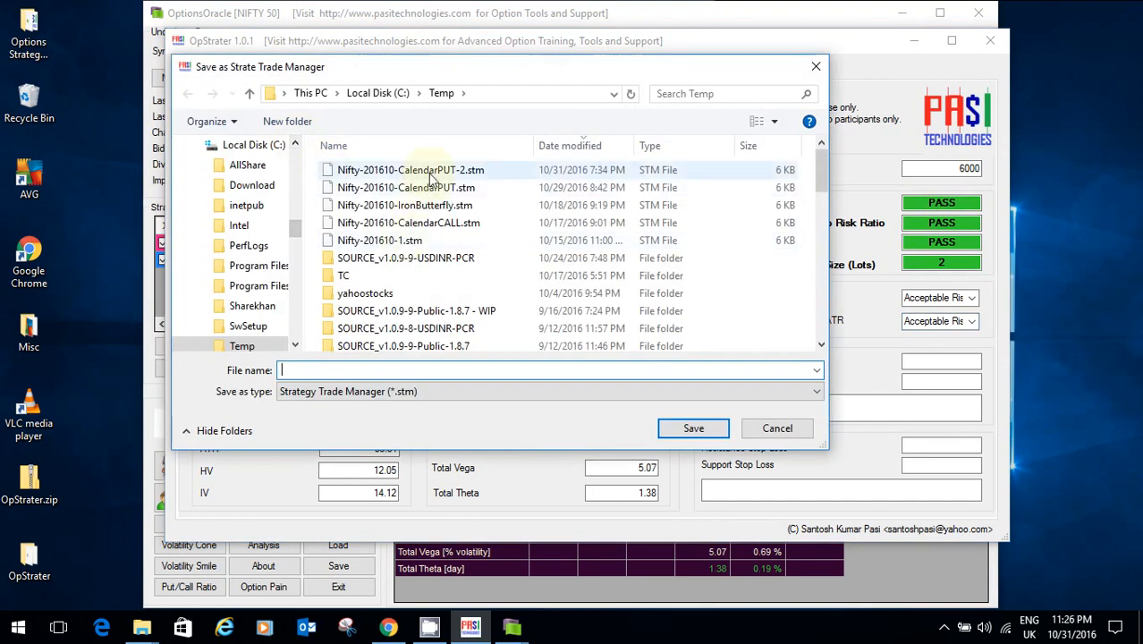
click(432, 174)
click(399, 369)
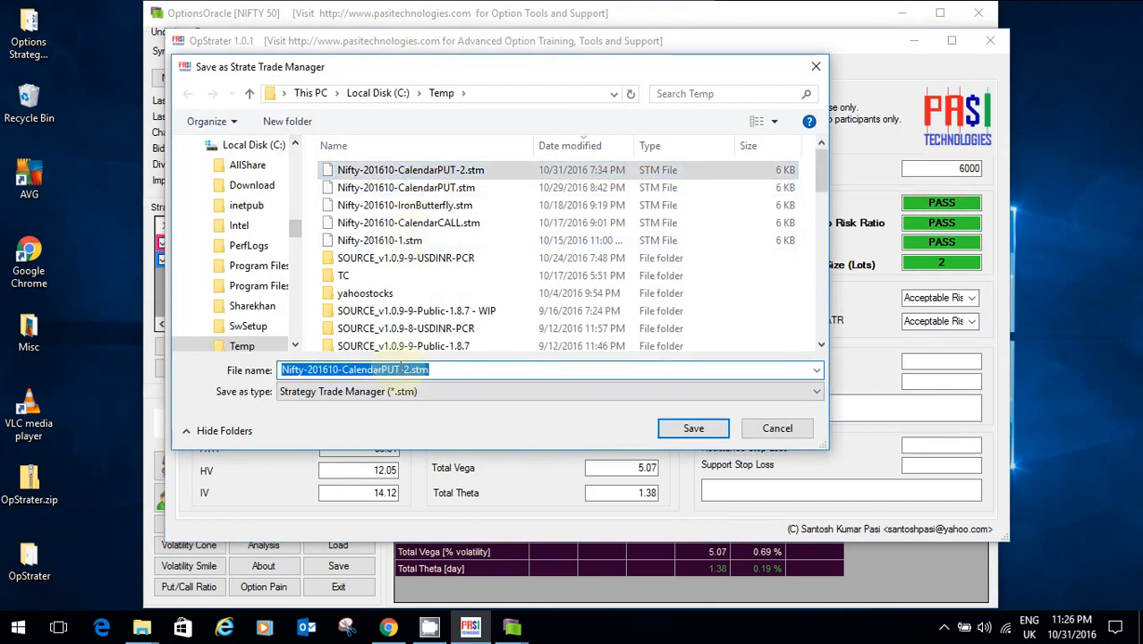
click(405, 368)
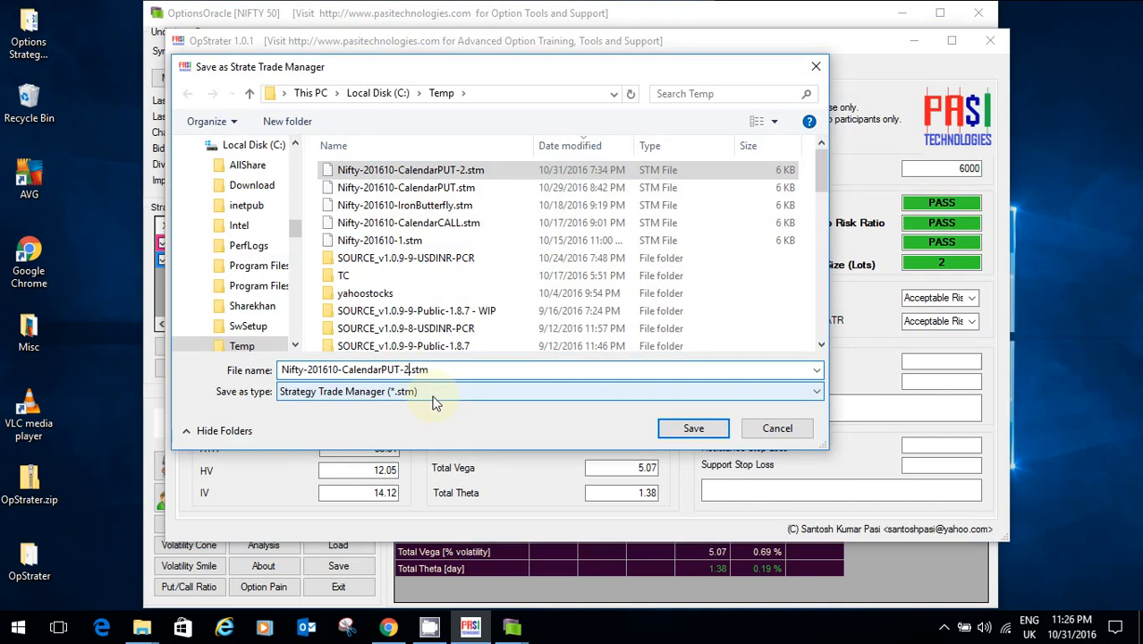
key(BackSpace)
text(4)
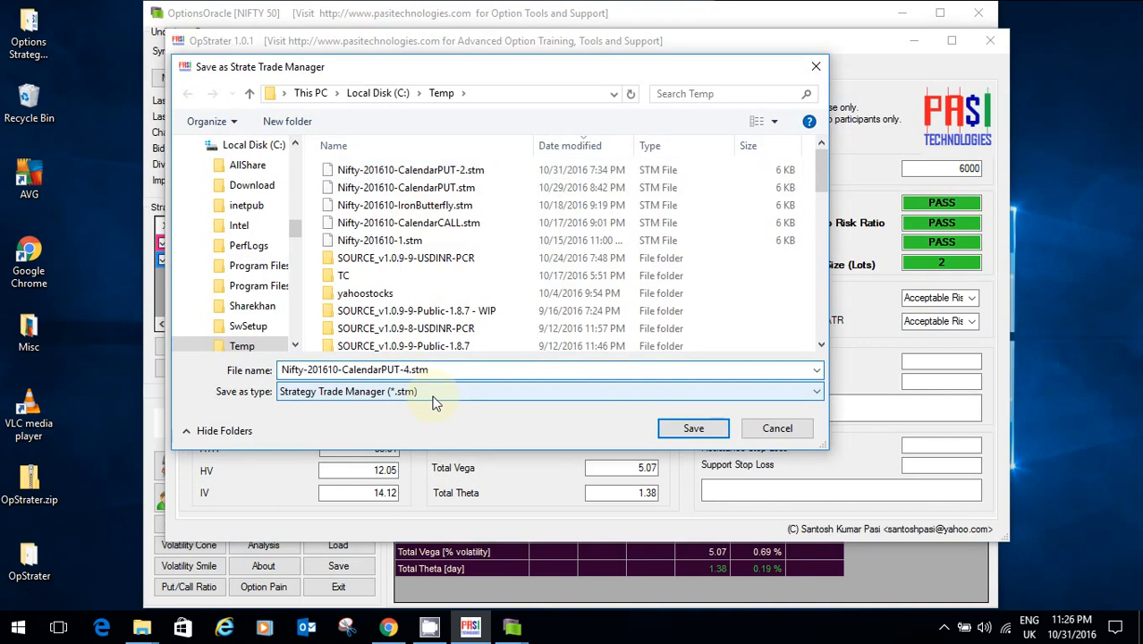
key(BackSpace)
text(3)
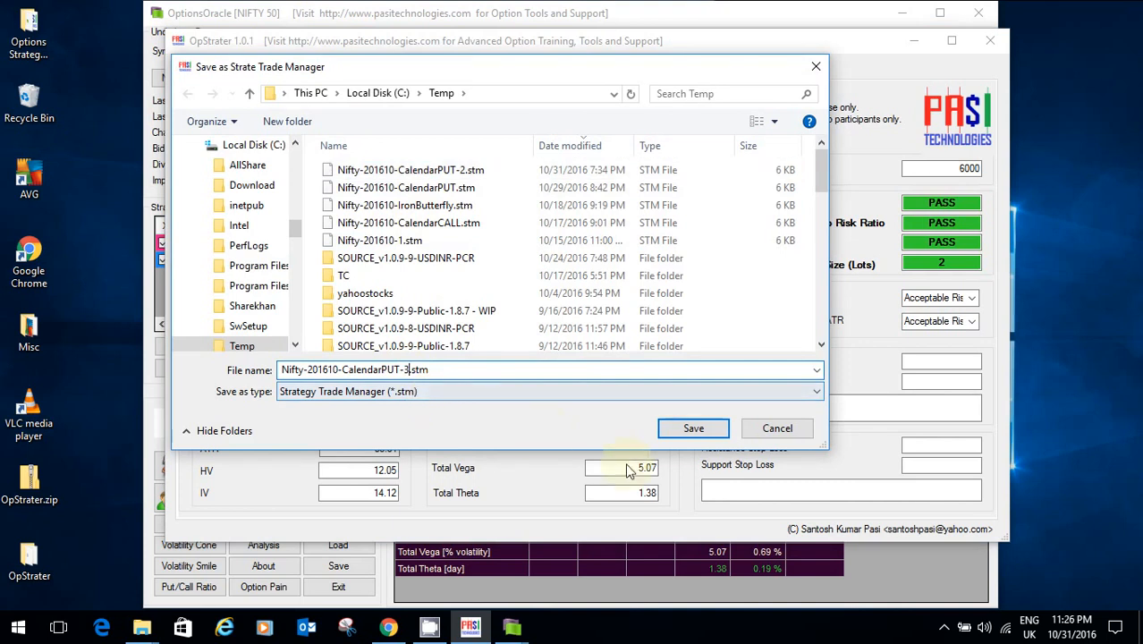
click(691, 429)
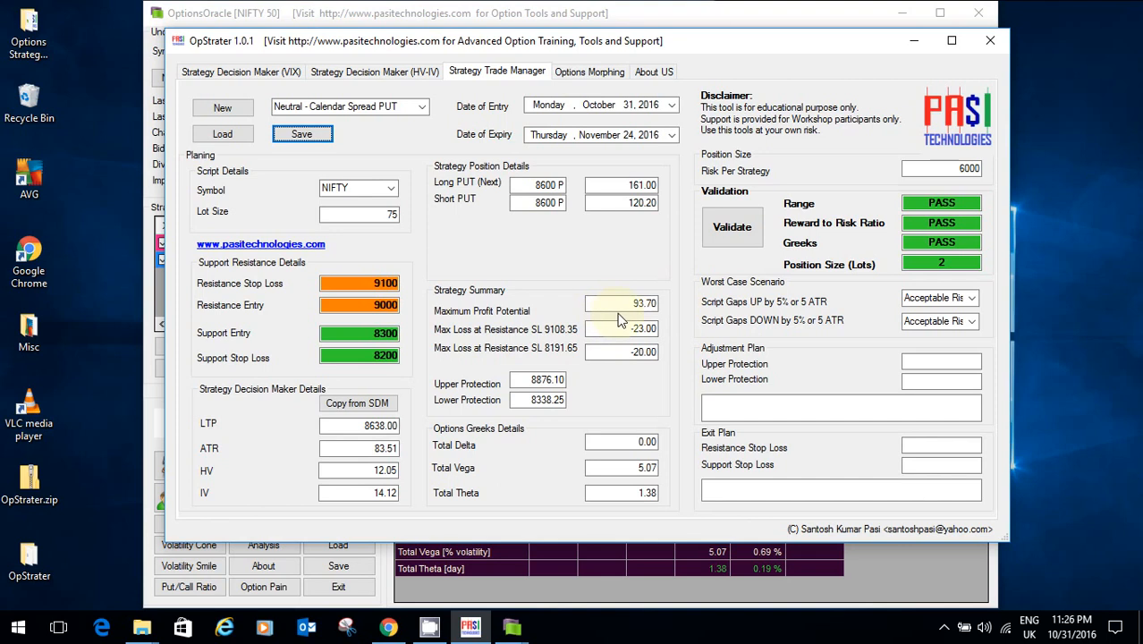
Step: Check Options Morphing for Neutral - Short Strangle at High IV (Short Iron Condor), then view About US
click(588, 71)
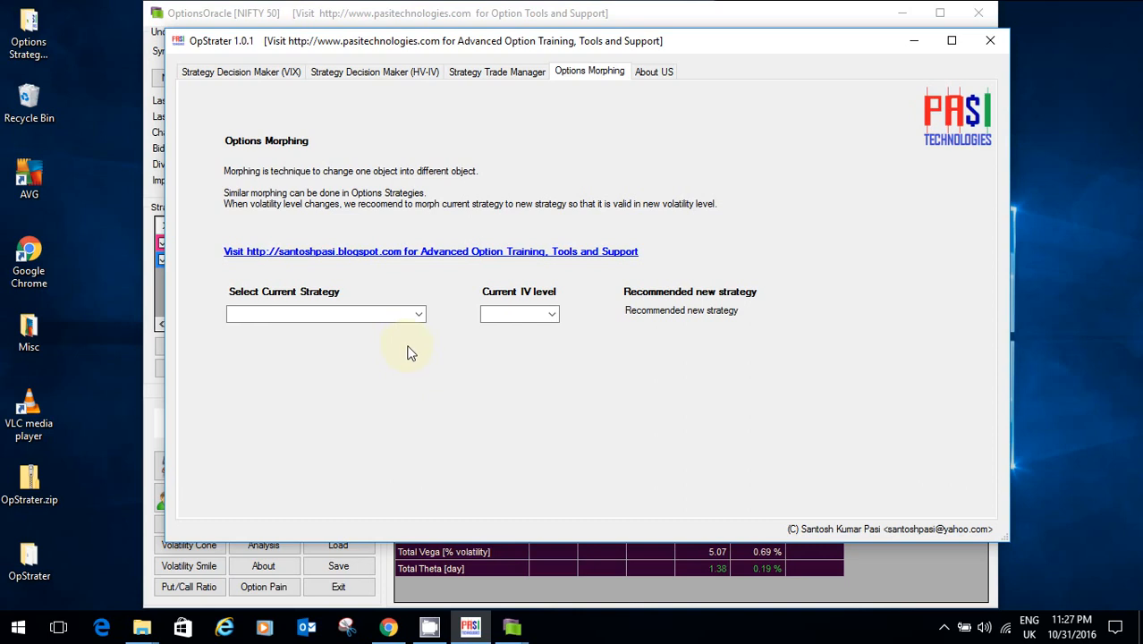
click(417, 319)
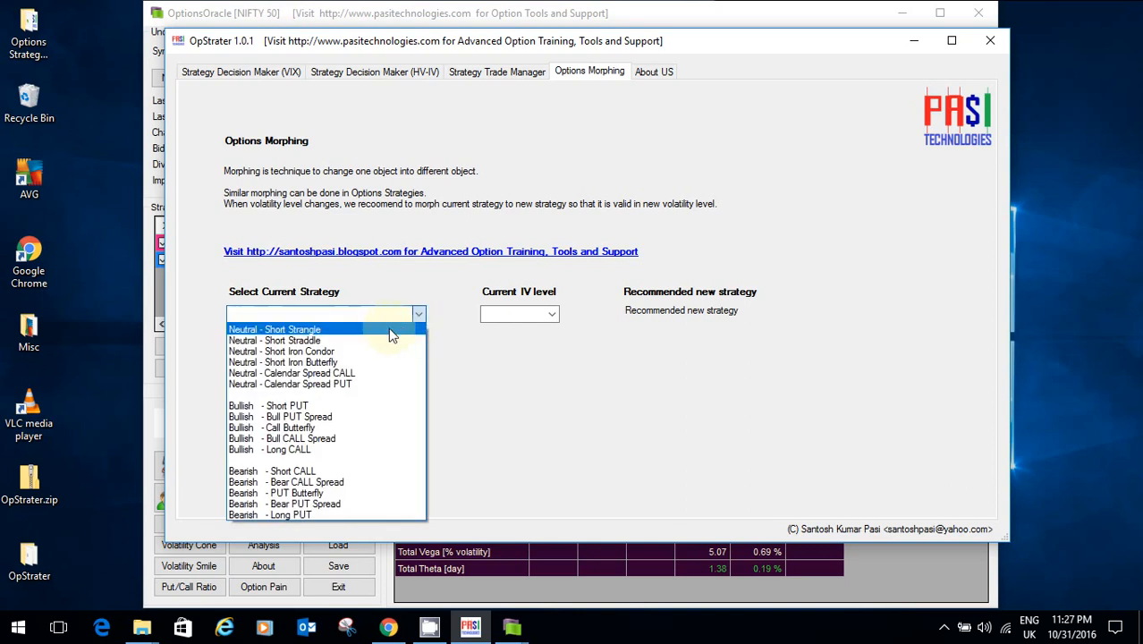
click(391, 330)
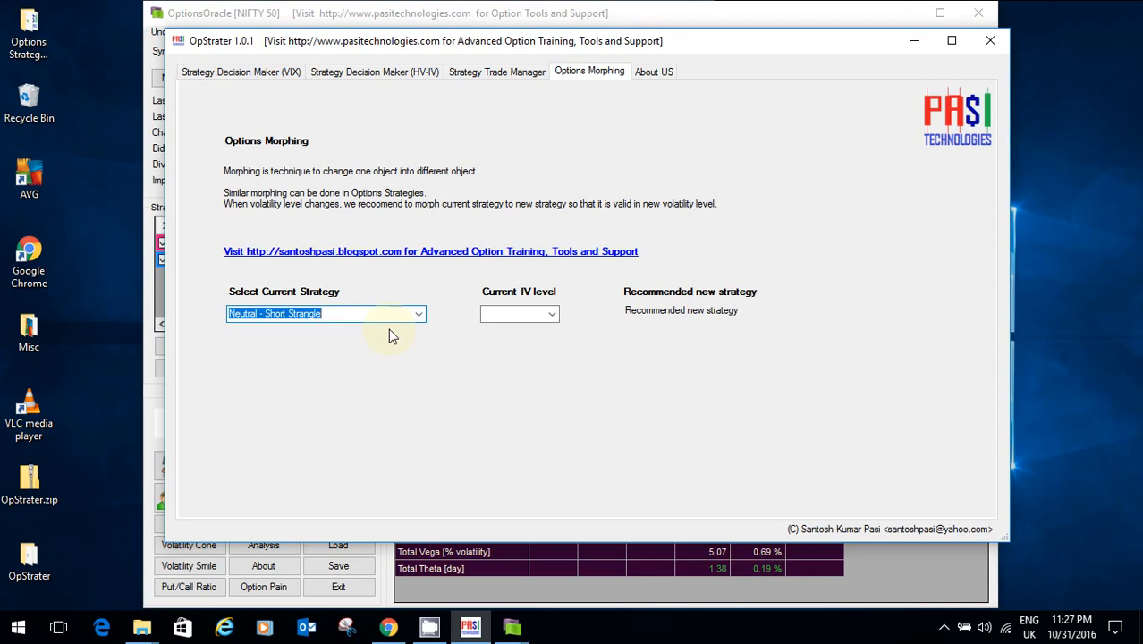
click(551, 315)
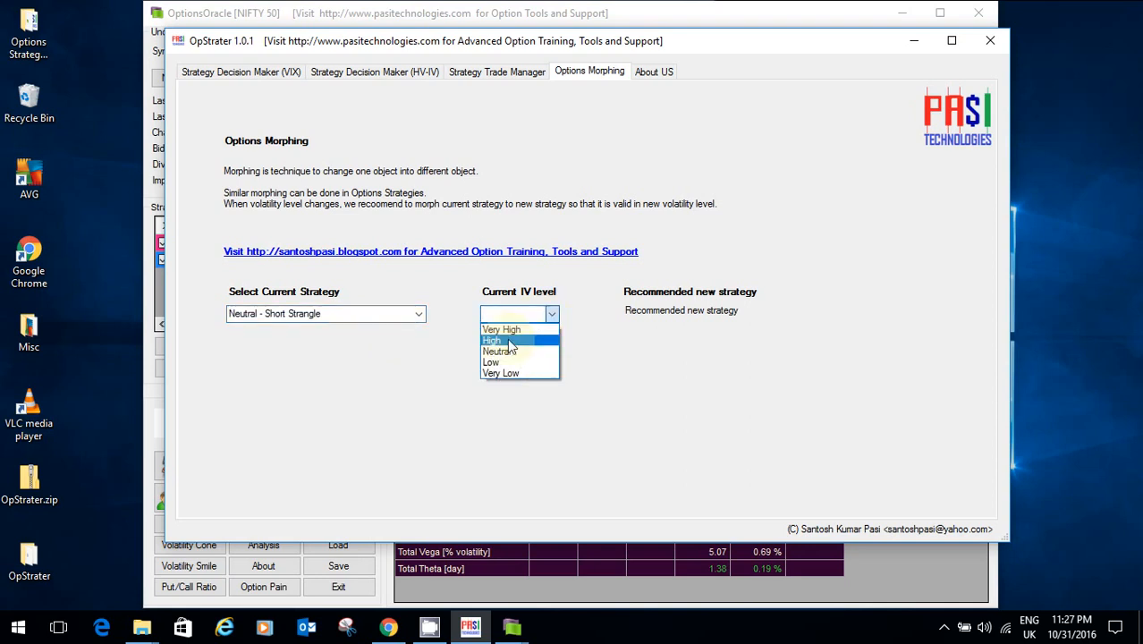
click(508, 340)
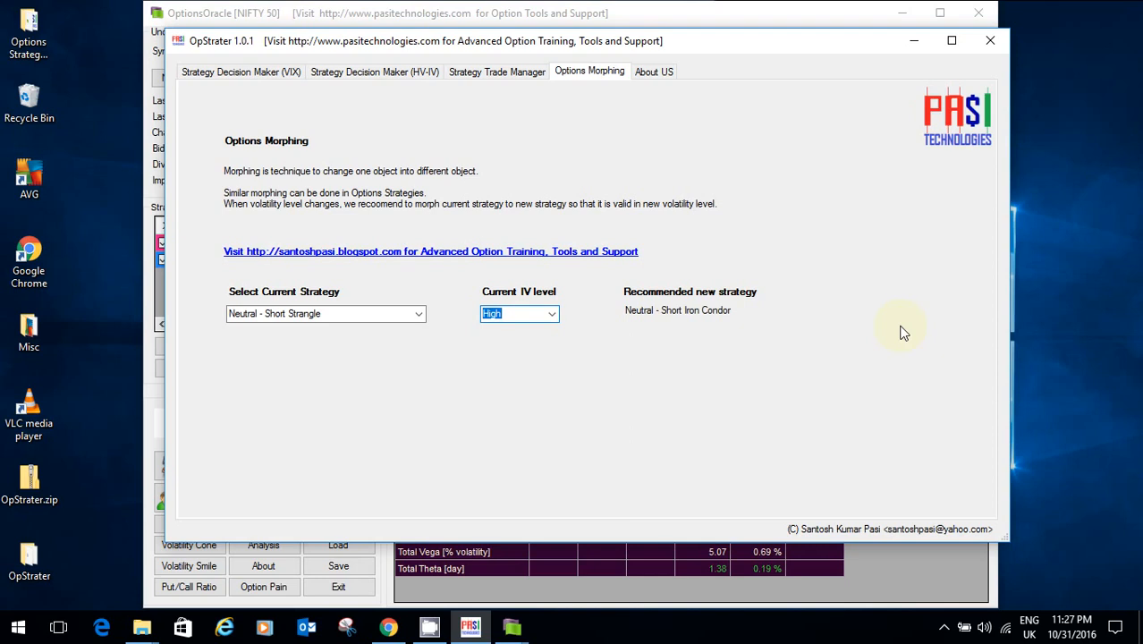
click(644, 73)
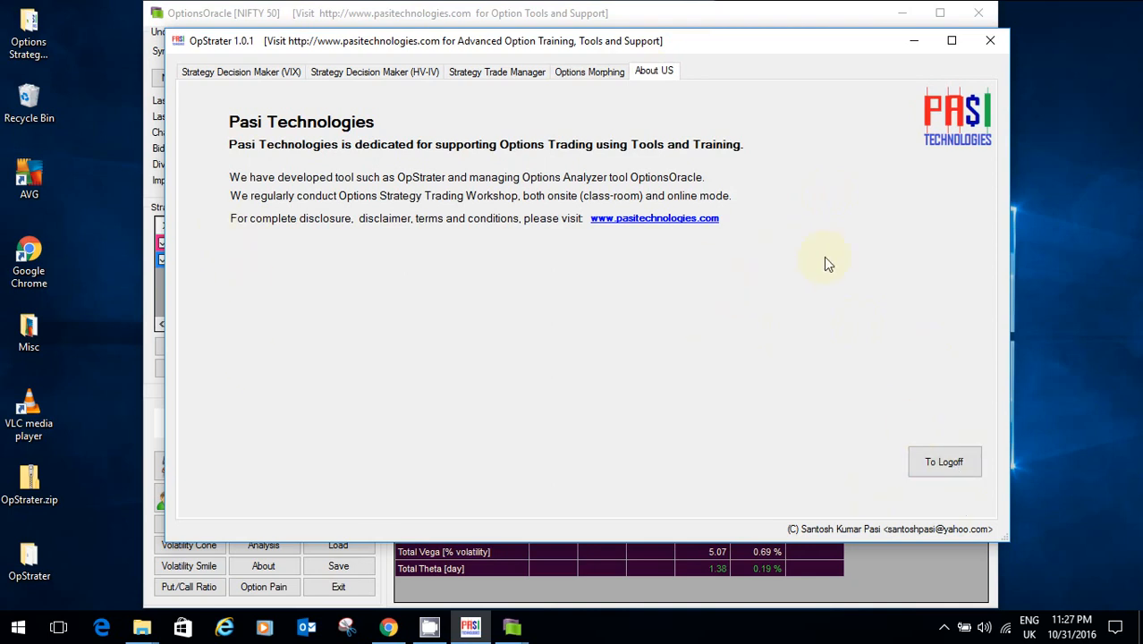
Step: Cycle through the Options Morphing, Trade Manager and both Strategy Decision Maker pages
click(580, 73)
click(517, 73)
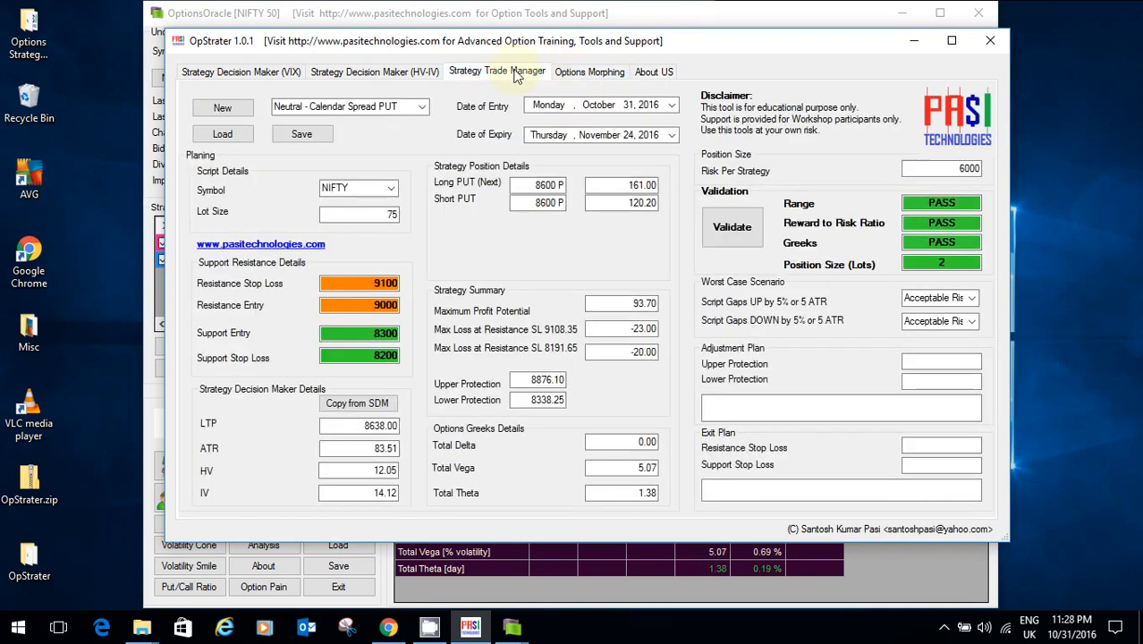
click(408, 74)
click(271, 72)
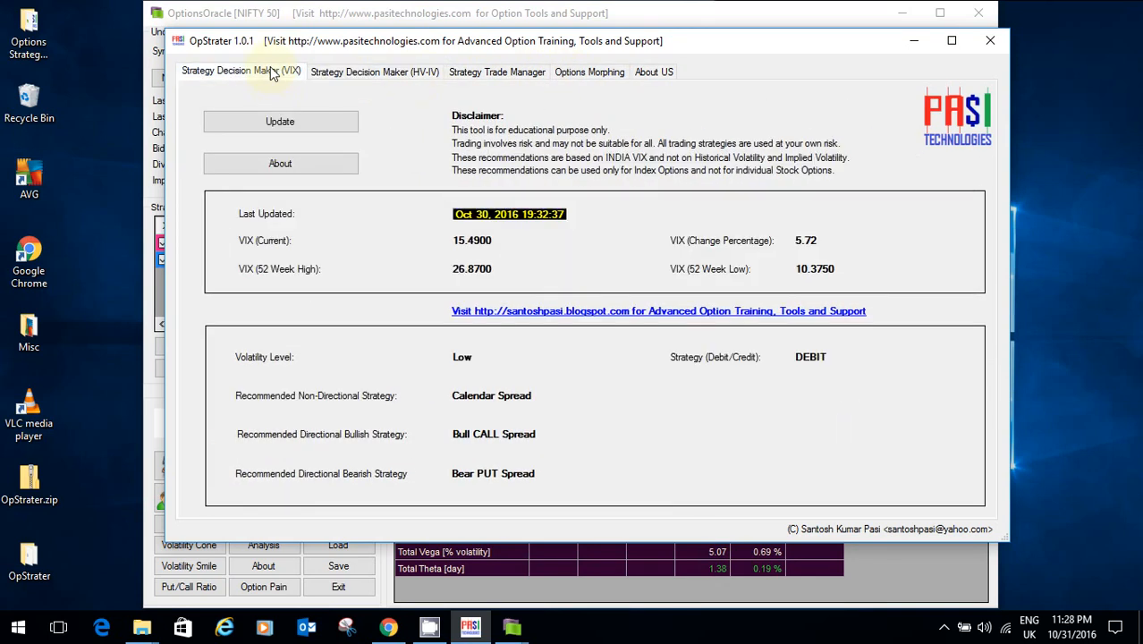
Step: Minimize OpStrater and OptionsOracle and show the OpStrater article in Chrome
click(917, 41)
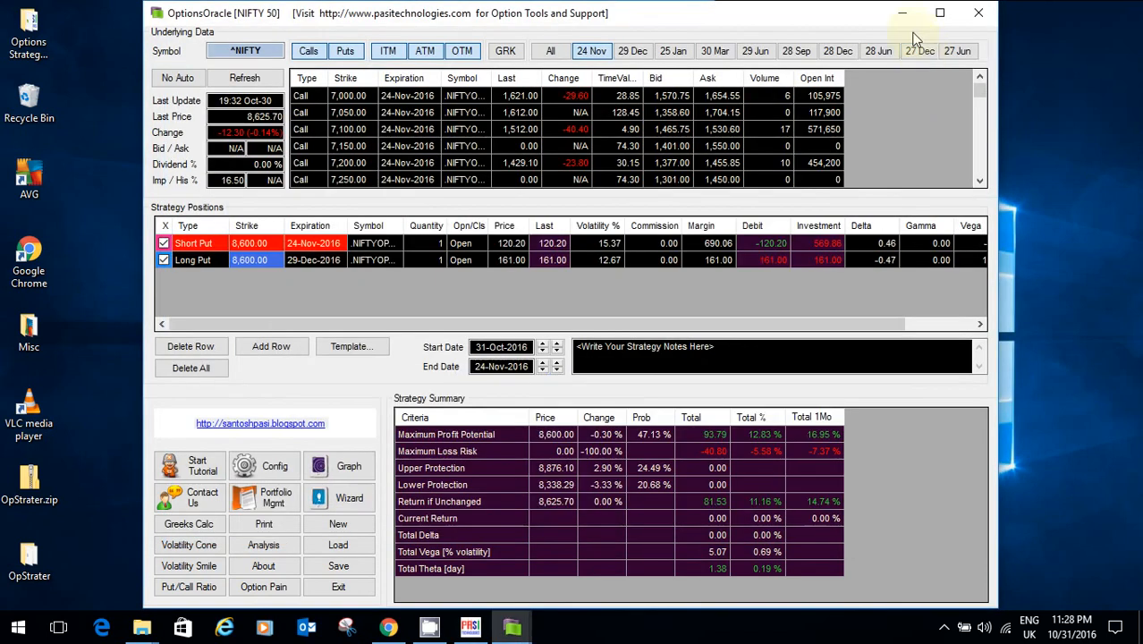
click(902, 14)
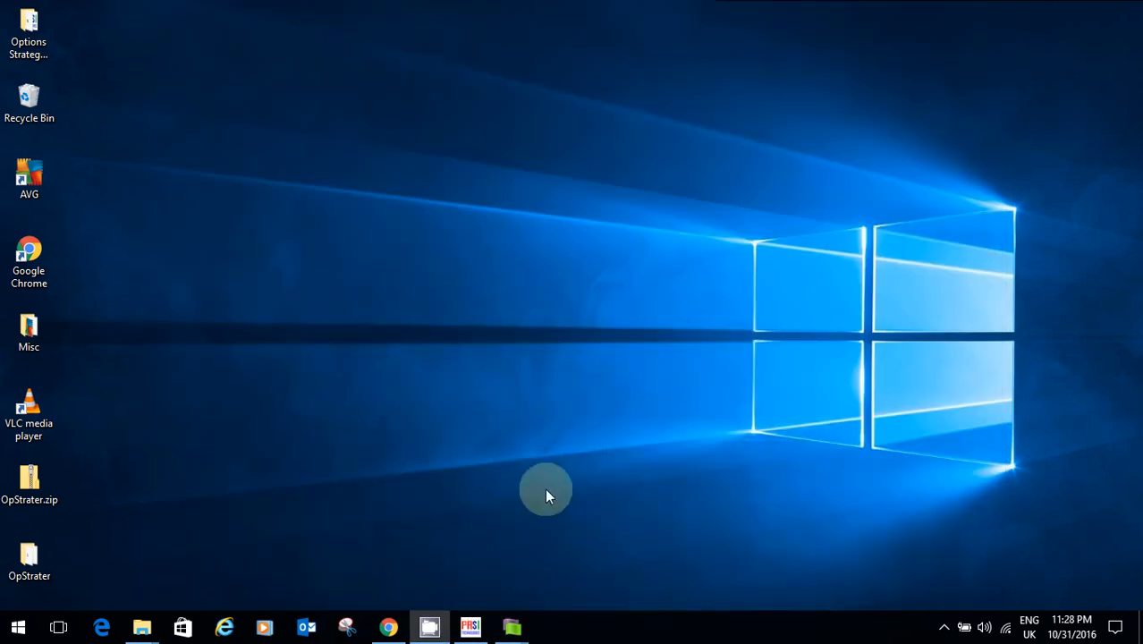
click(388, 627)
click(94, 11)
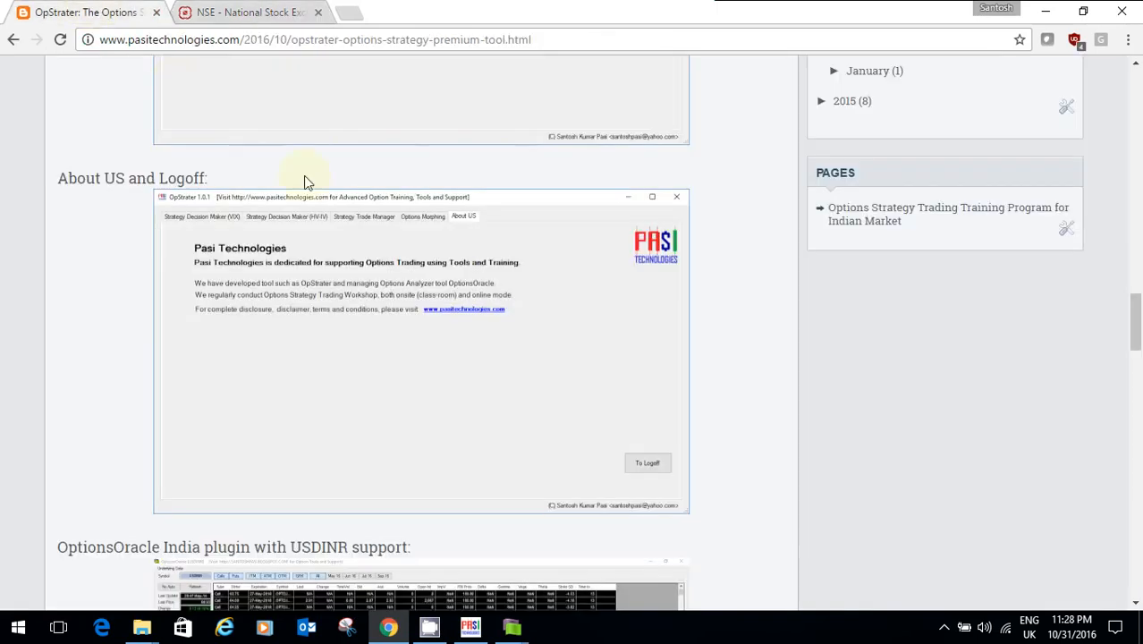
scroll(473, 225, up, 20)
scroll(473, 225, up, 2)
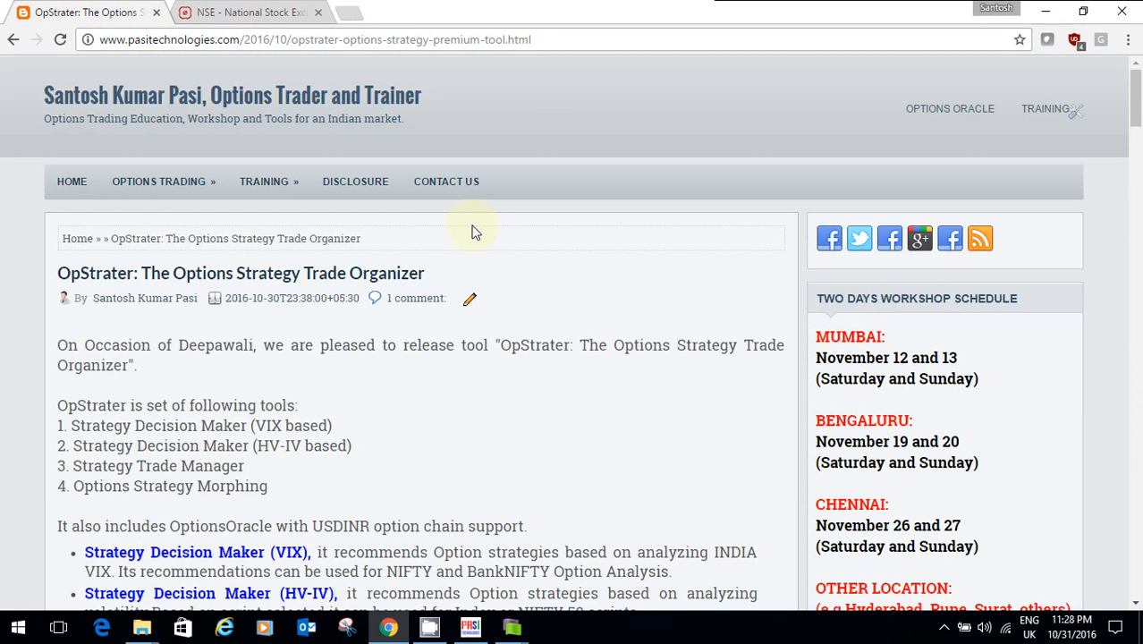